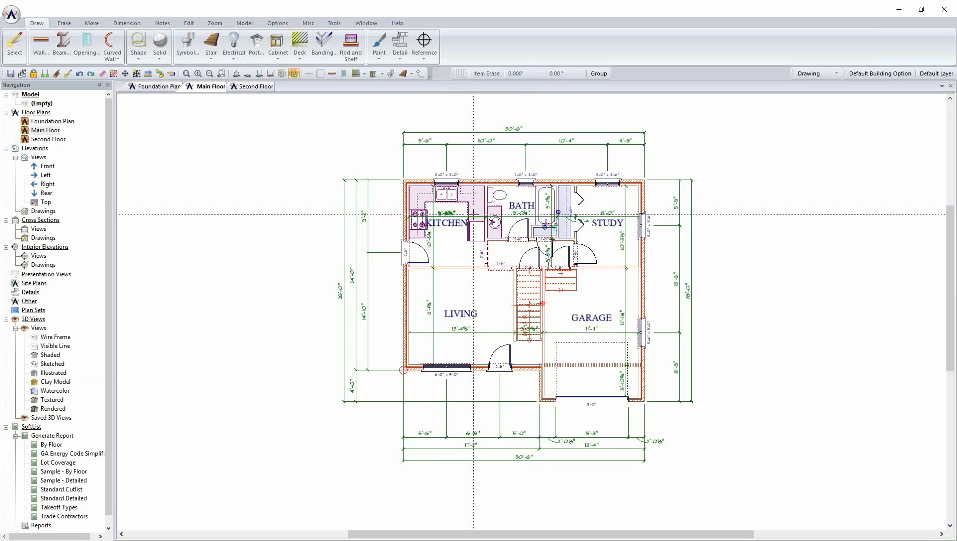
Step: Open the corner base cabinet between the kitchen sink and refrigerator for editing and review its SoftList settings
{"action": "scroll", "coordinate": [473, 214], "scroll_direction": "up", "scroll_amount": 3}
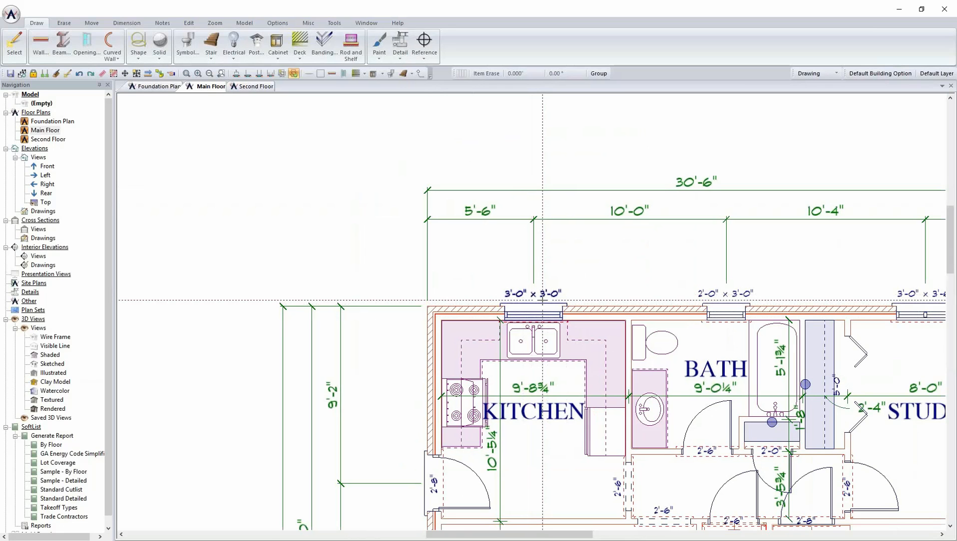
{"action": "scroll", "coordinate": [550, 311], "scroll_direction": "down", "scroll_amount": 3}
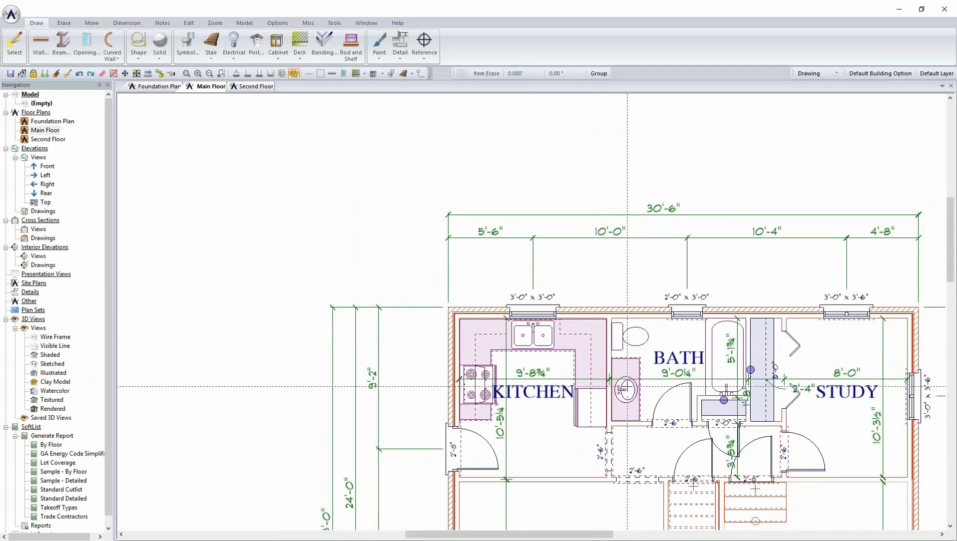
{"action": "scroll", "coordinate": [580, 328], "scroll_direction": "up", "scroll_amount": 3}
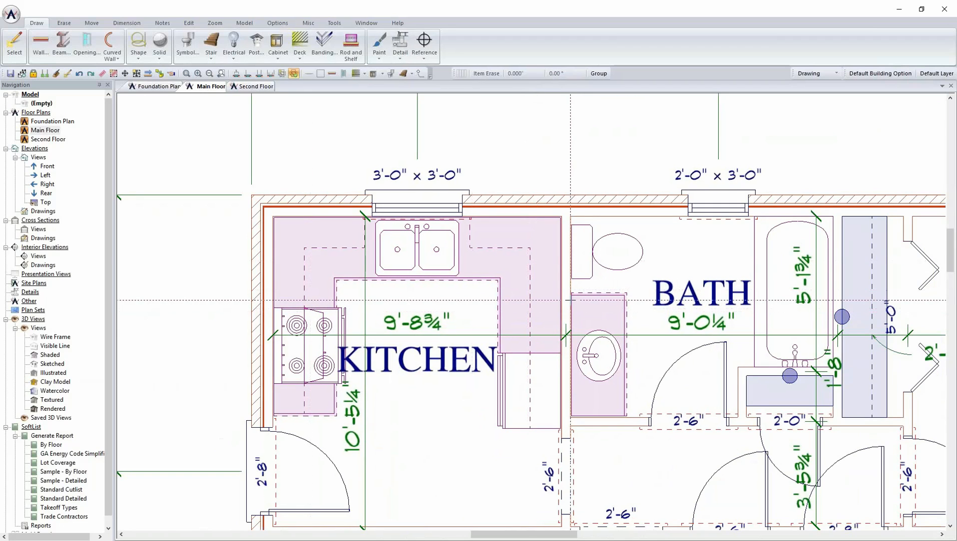
{"action": "right_click", "coordinate": [516, 300]}
{"action": "left_click", "coordinate": [542, 323]}
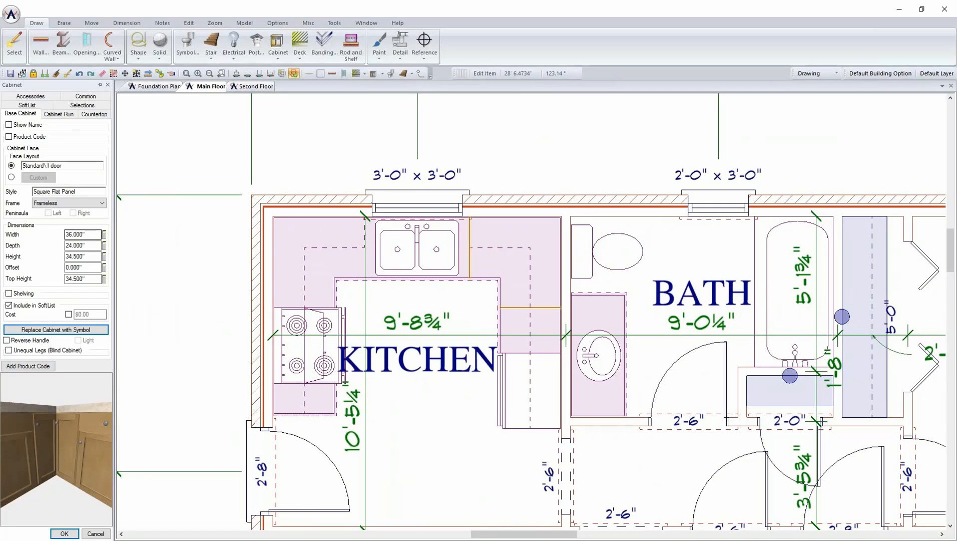
{"action": "left_click", "coordinate": [38, 109]}
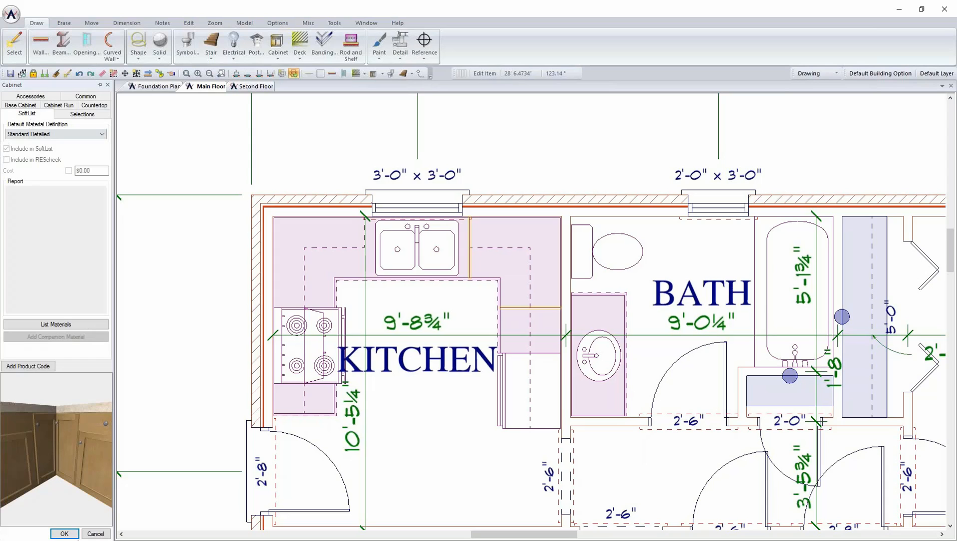
{"action": "left_click", "coordinate": [64, 533]}
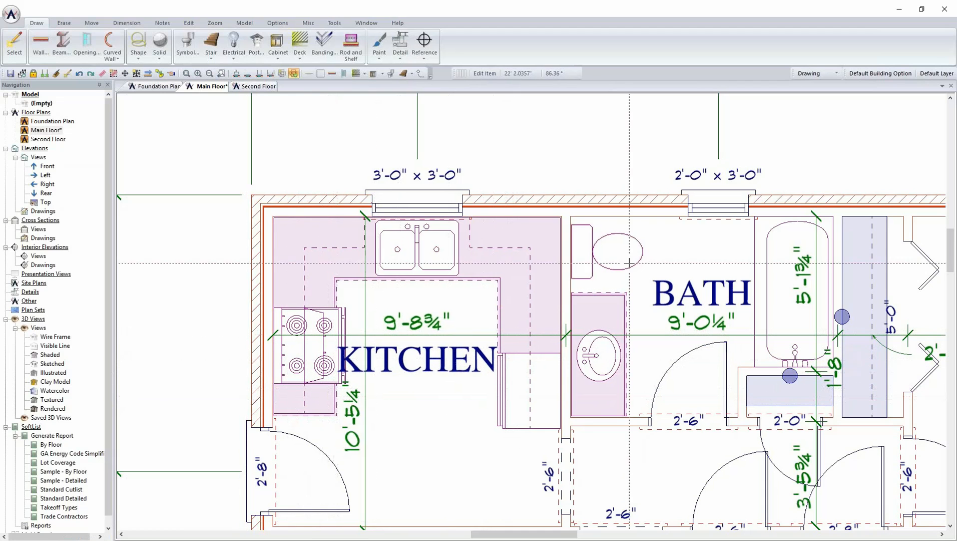
Step: Switch the main floor plan to Floor System mode
{"action": "scroll", "coordinate": [617, 269], "scroll_direction": "down", "scroll_amount": 1}
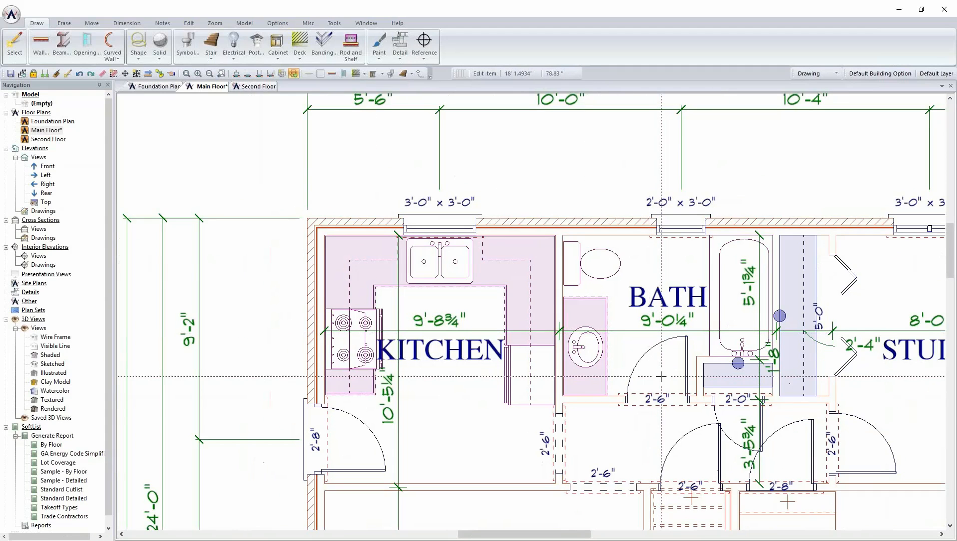
{"action": "scroll", "coordinate": [661, 376], "scroll_direction": "down", "scroll_amount": 4}
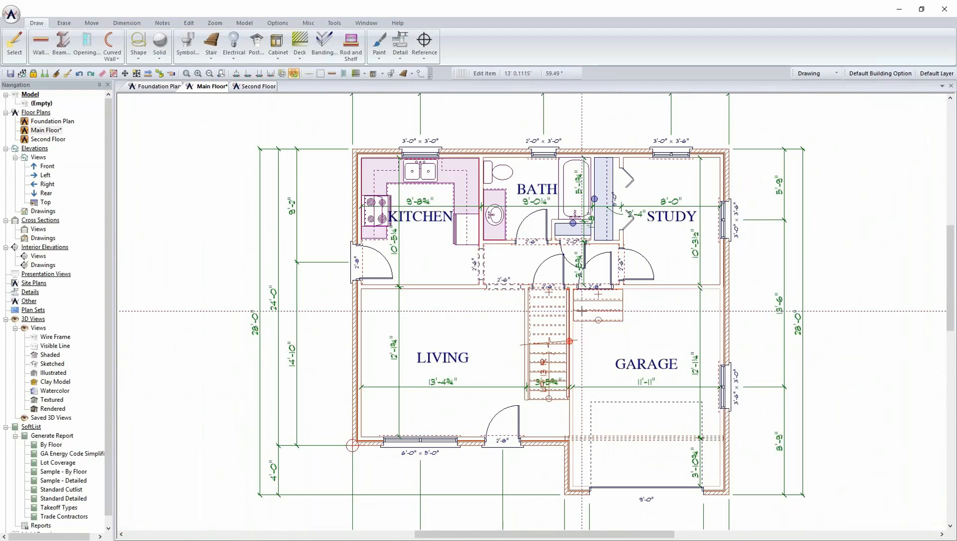
{"action": "left_click", "coordinate": [830, 73]}
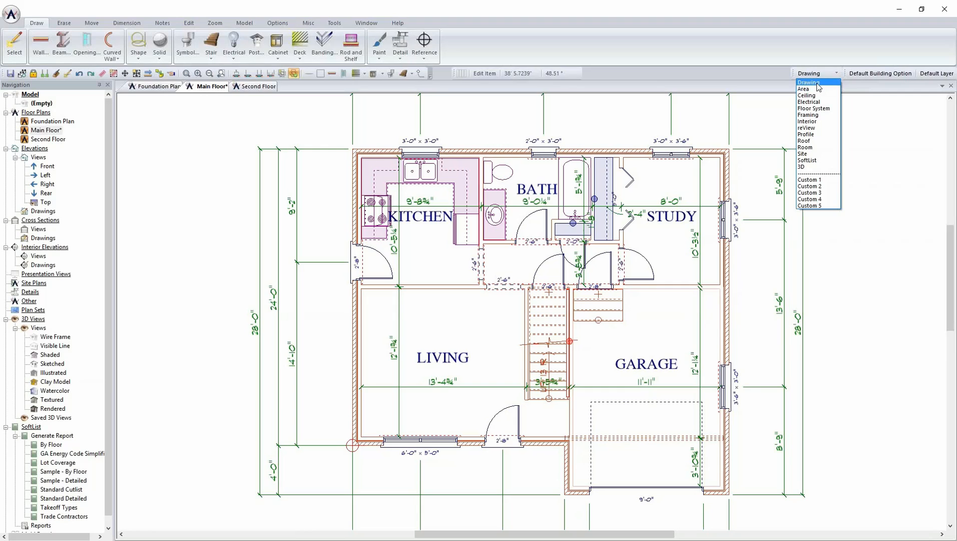
{"action": "left_click", "coordinate": [820, 108]}
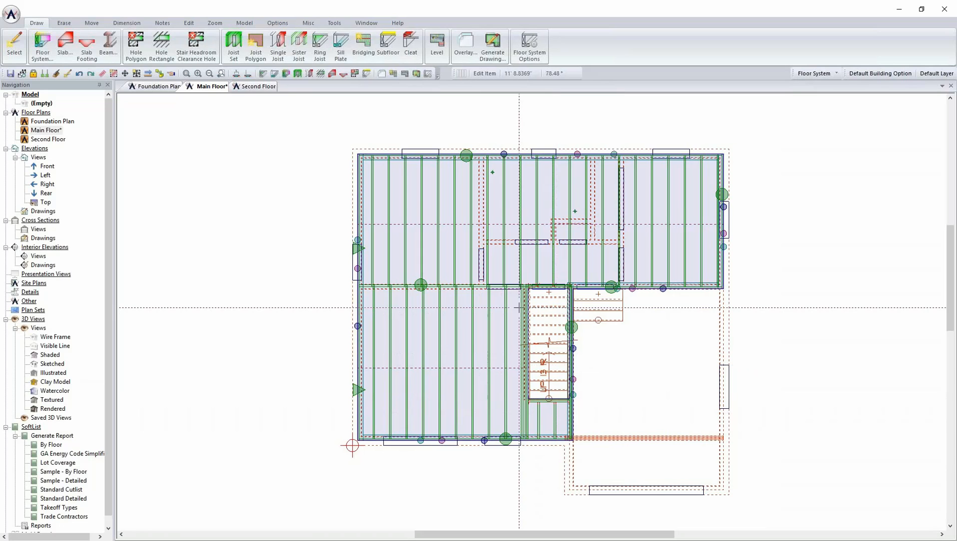
Step: Open the solid lumber joist set in the living room area for editing and review the available joist types, keeping Solid Lumber
{"action": "right_click", "coordinate": [440, 331]}
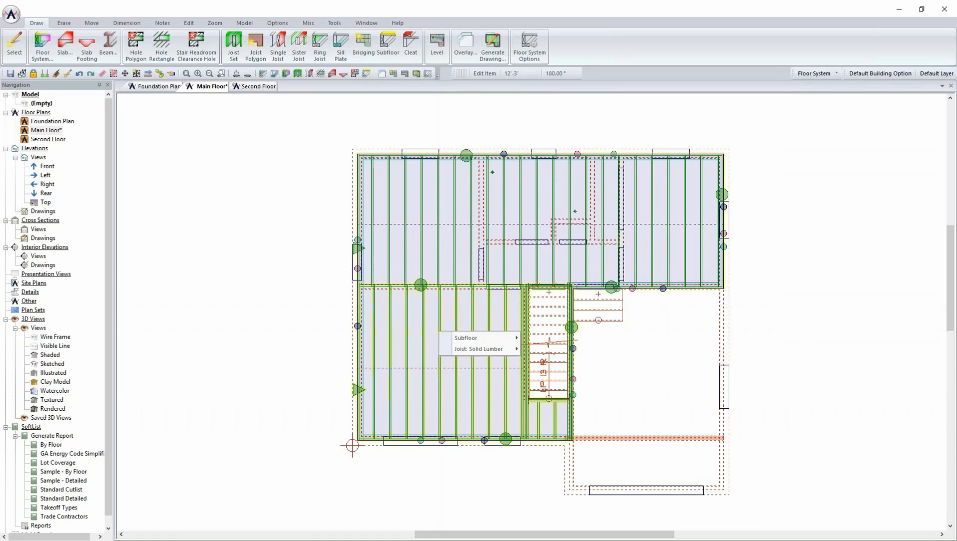
{"action": "mouse_move", "coordinate": [498, 350]}
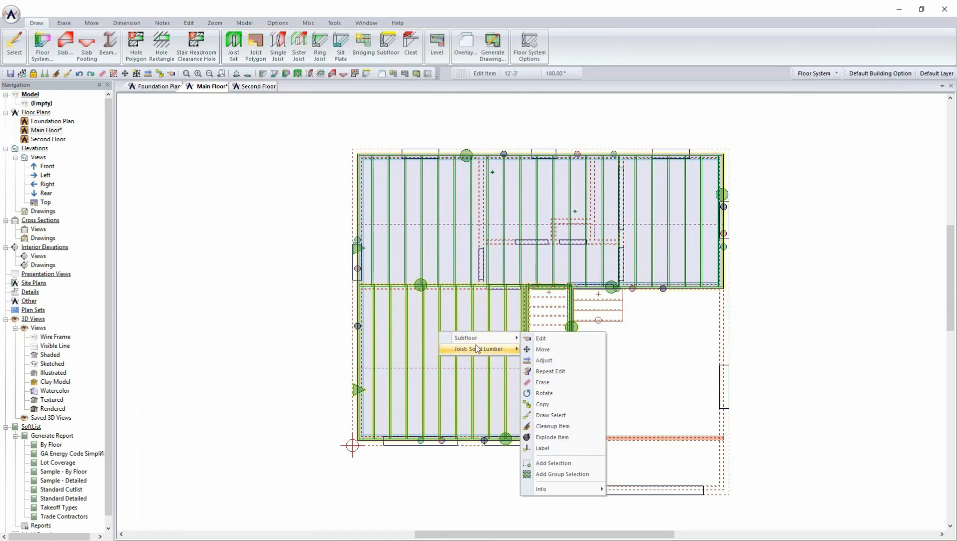
{"action": "left_click", "coordinate": [541, 338]}
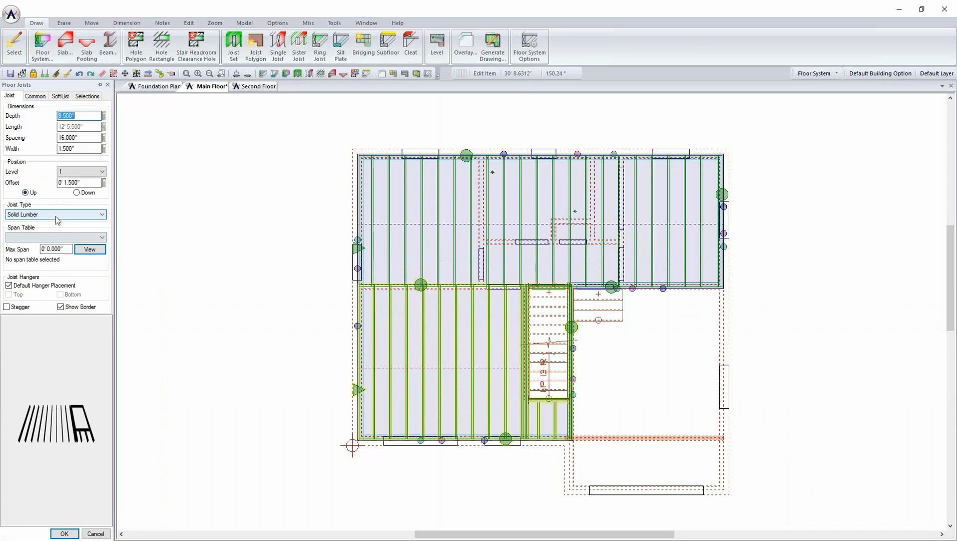
{"action": "left_click", "coordinate": [69, 218]}
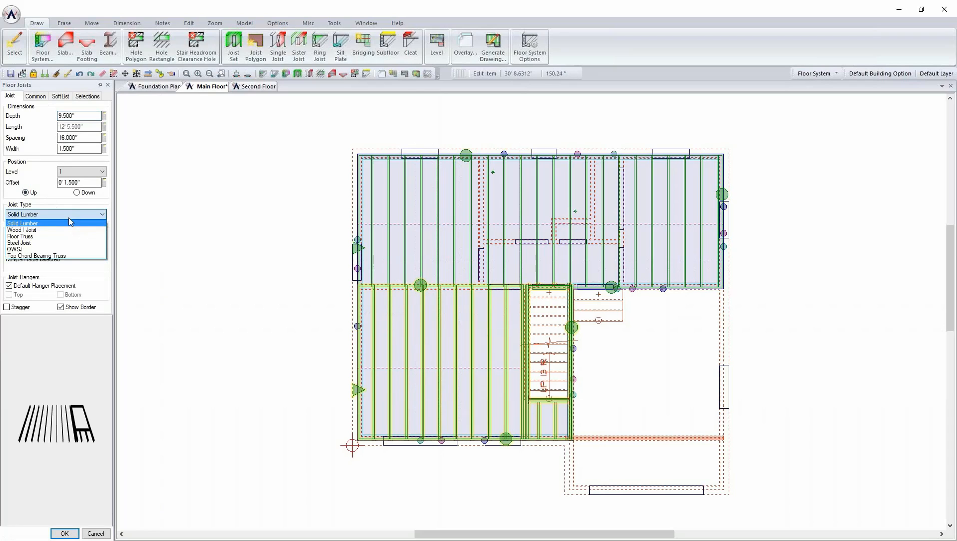
{"action": "left_click", "coordinate": [70, 222]}
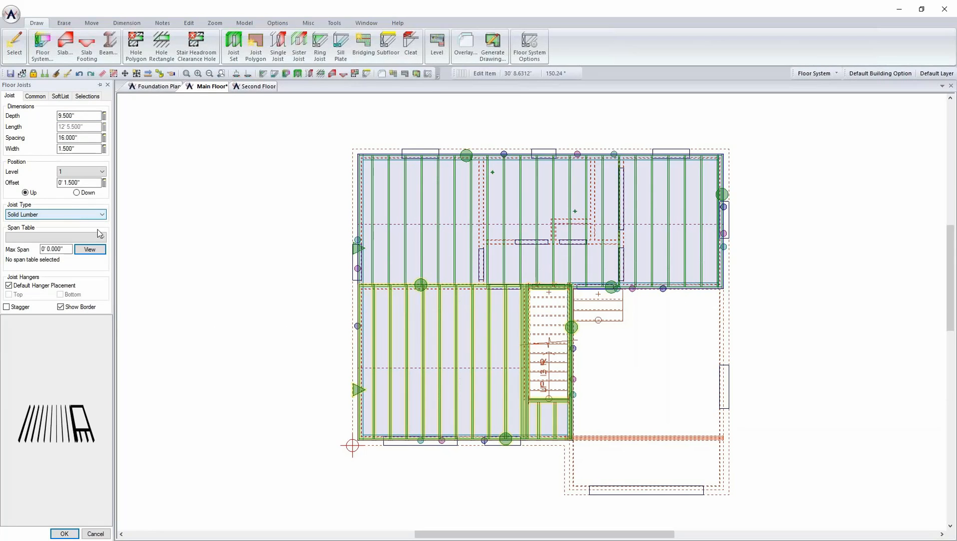
Step: List the joist set's SoftList materials, widen the report to read every column, and close the joist settings without saving
{"action": "left_click", "coordinate": [61, 96]}
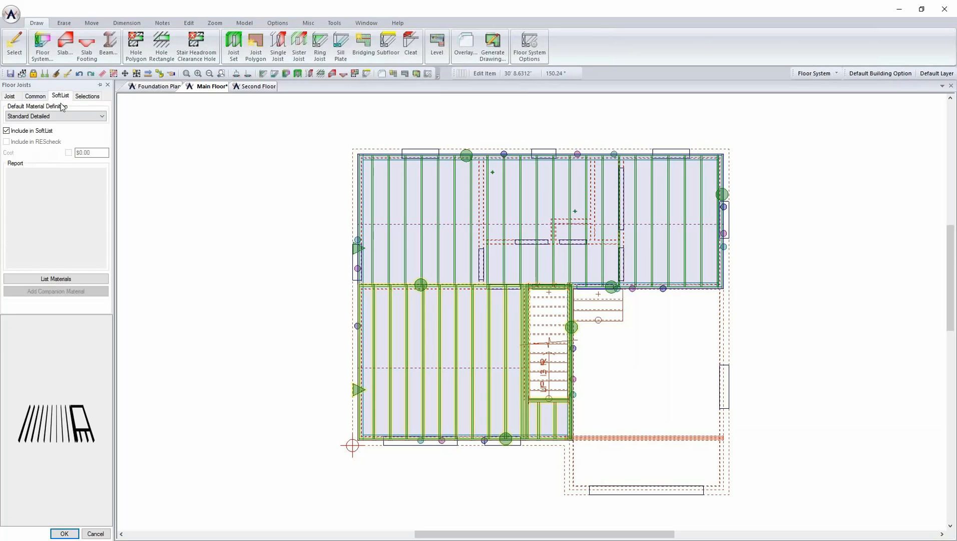
{"action": "left_click", "coordinate": [49, 282]}
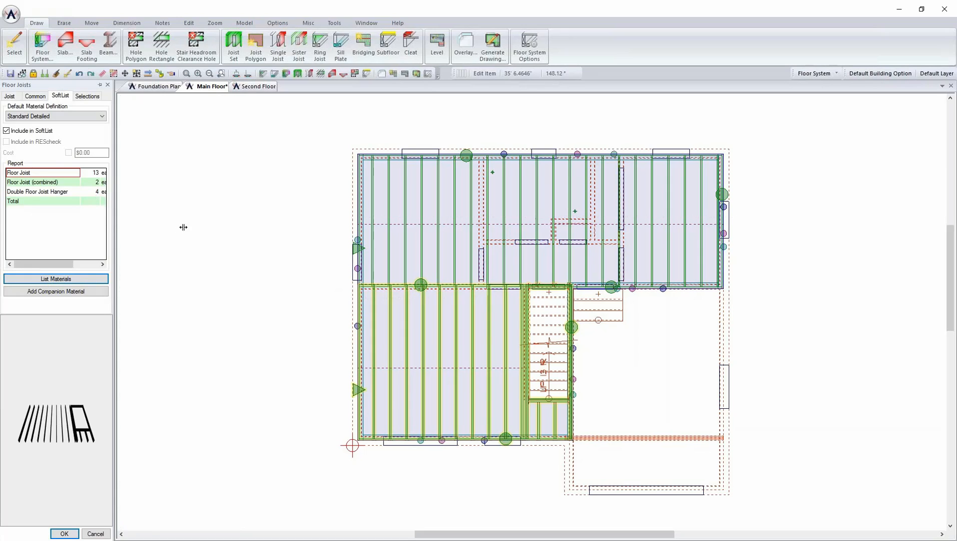
{"action": "left_click_drag", "start_coordinate": [184, 226], "coordinate": [186, 227]}
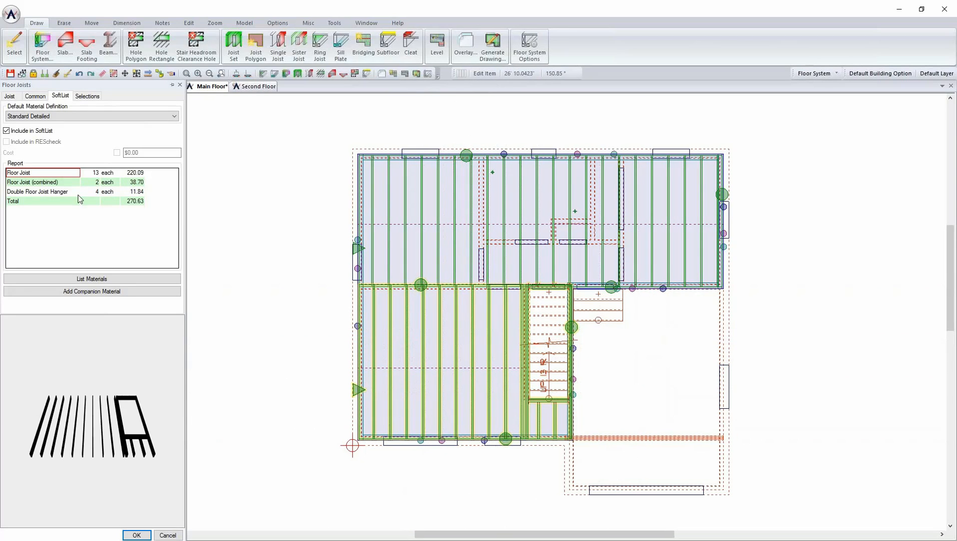
{"action": "left_click", "coordinate": [168, 534]}
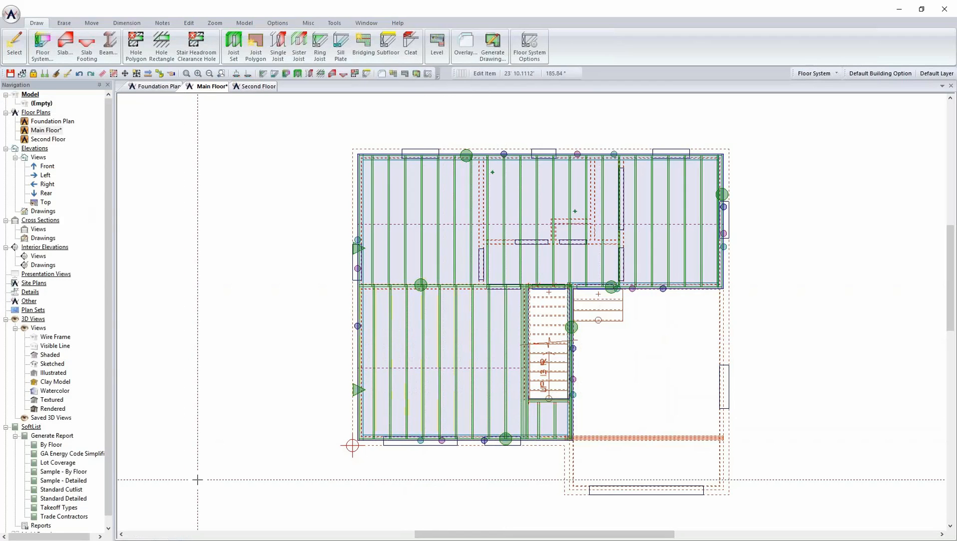
Step: Set the main floor and second floor plans to Roof mode and inspect the second floor's roof framing
{"action": "left_click", "coordinate": [817, 73]}
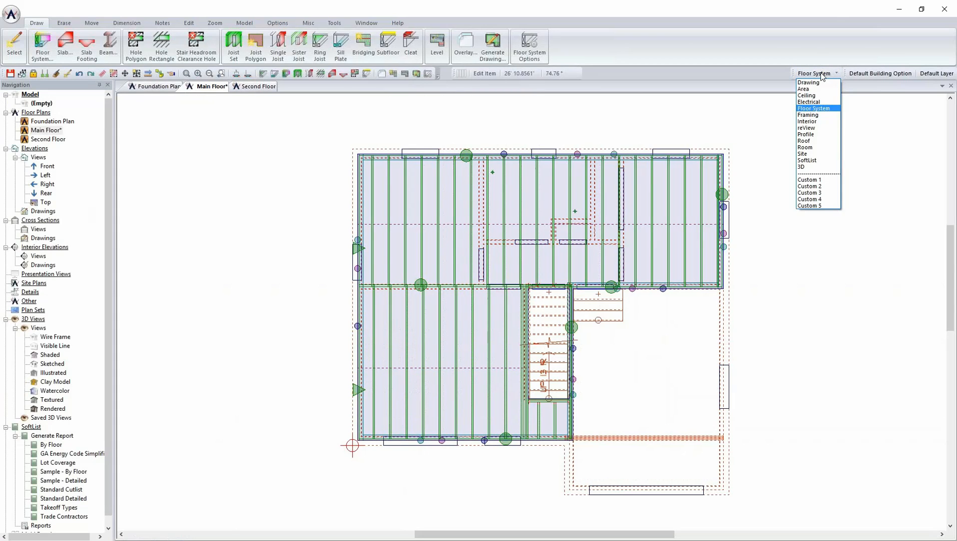
{"action": "left_click", "coordinate": [805, 140]}
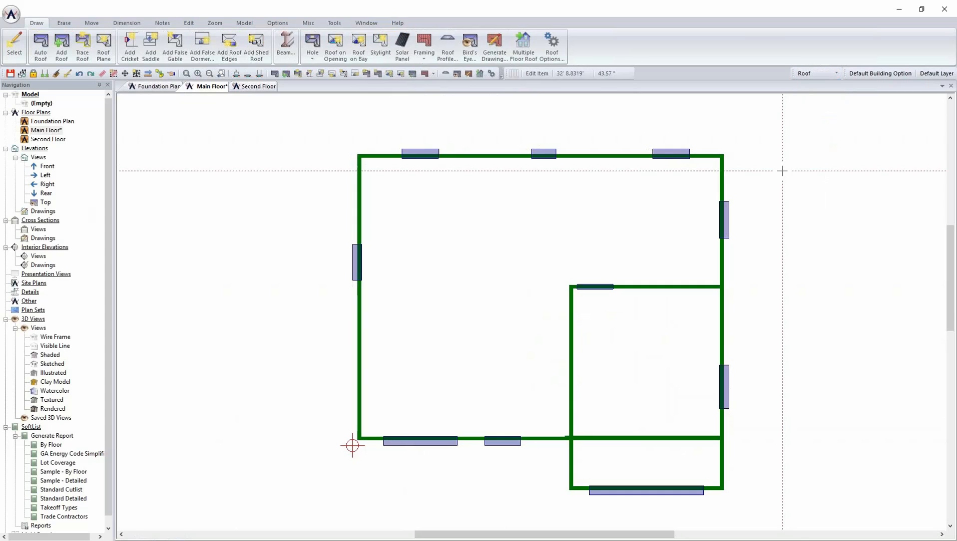
{"action": "left_click", "coordinate": [258, 86]}
{"action": "left_click", "coordinate": [820, 73]}
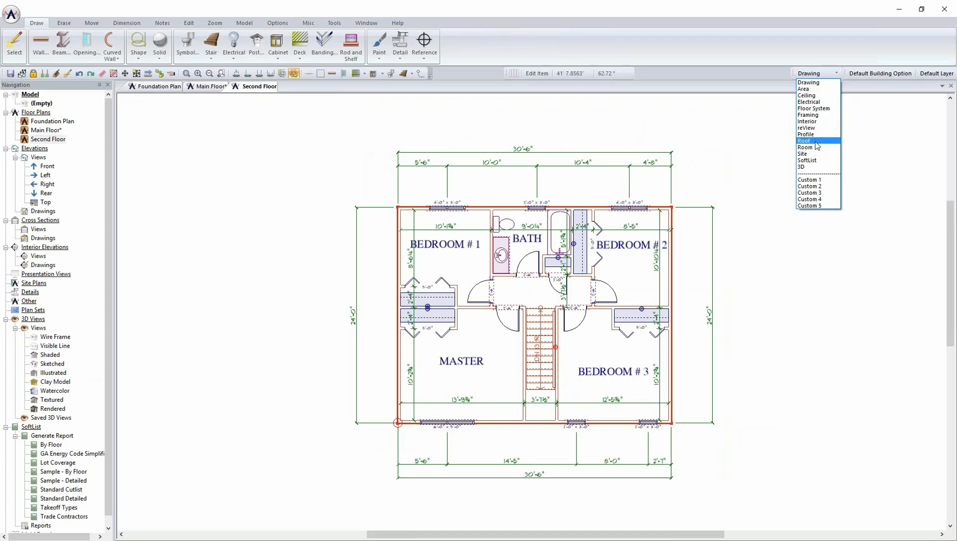
{"action": "left_click", "coordinate": [815, 141]}
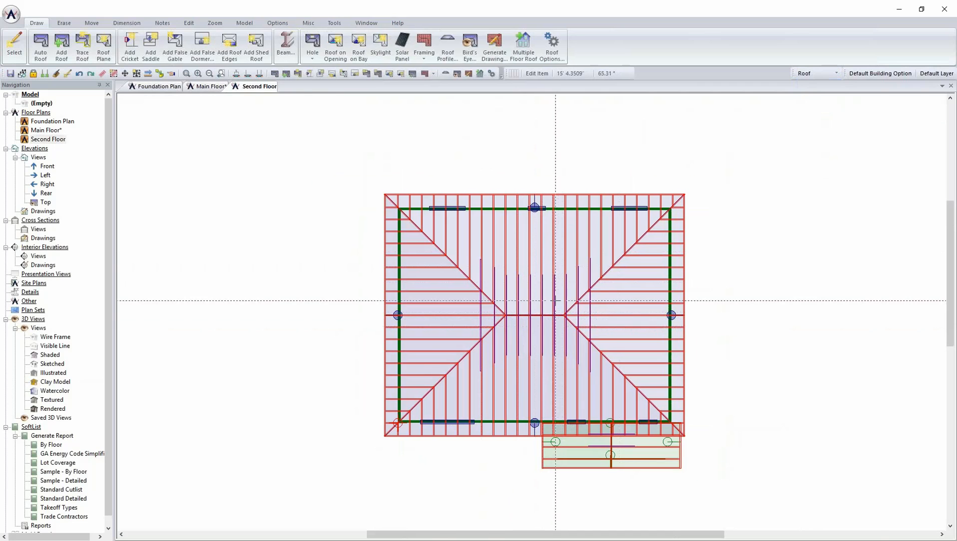
{"action": "scroll", "coordinate": [565, 313], "scroll_direction": "up", "scroll_amount": 2}
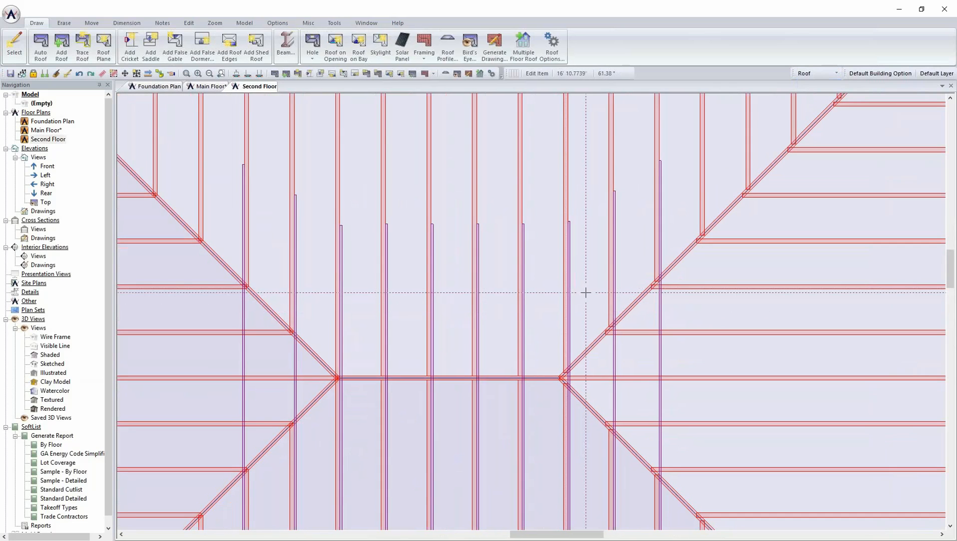
{"action": "scroll", "coordinate": [586, 292], "scroll_direction": "down", "scroll_amount": 3}
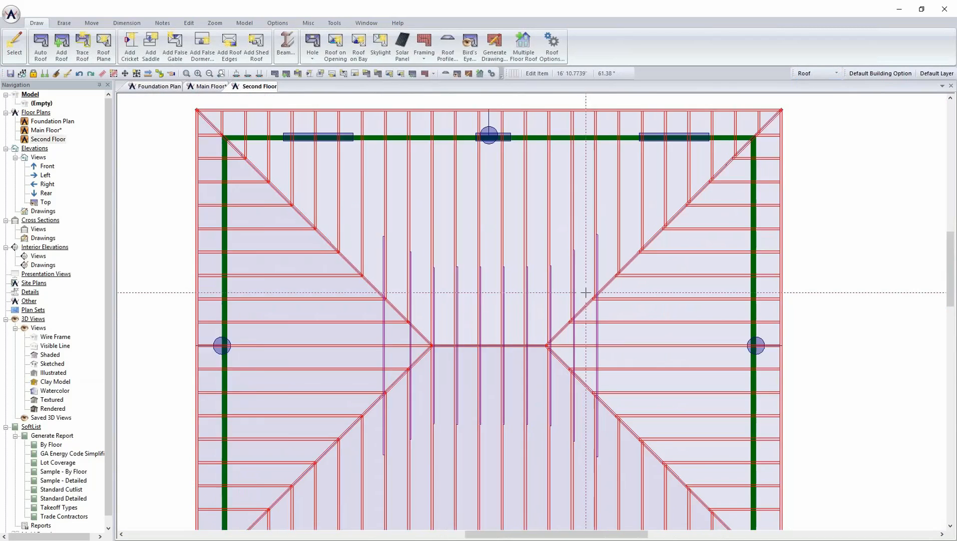
Step: Show the second floor in Ceiling mode and review the Bedroom # 2 ceiling's properties and SoftList settings without saving
{"action": "left_click", "coordinate": [825, 74]}
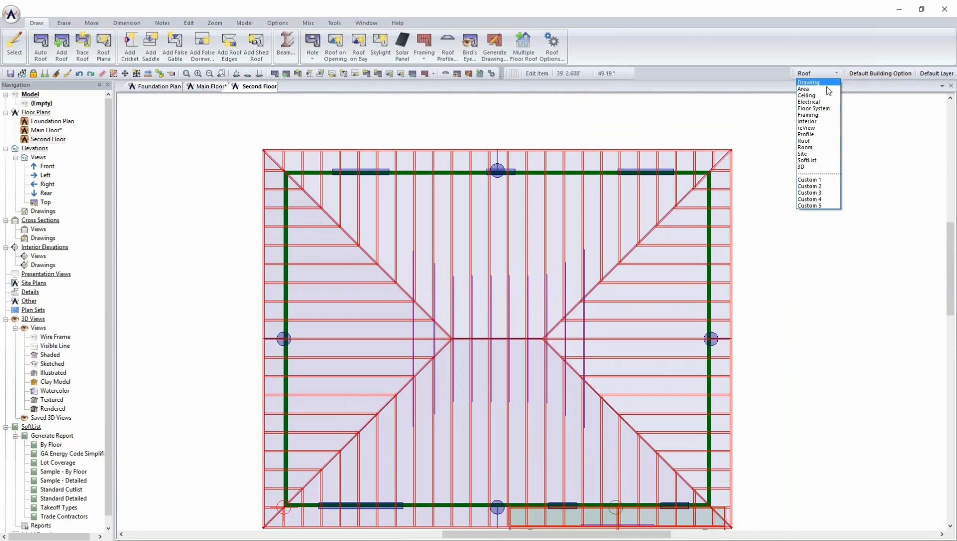
{"action": "left_click", "coordinate": [828, 96]}
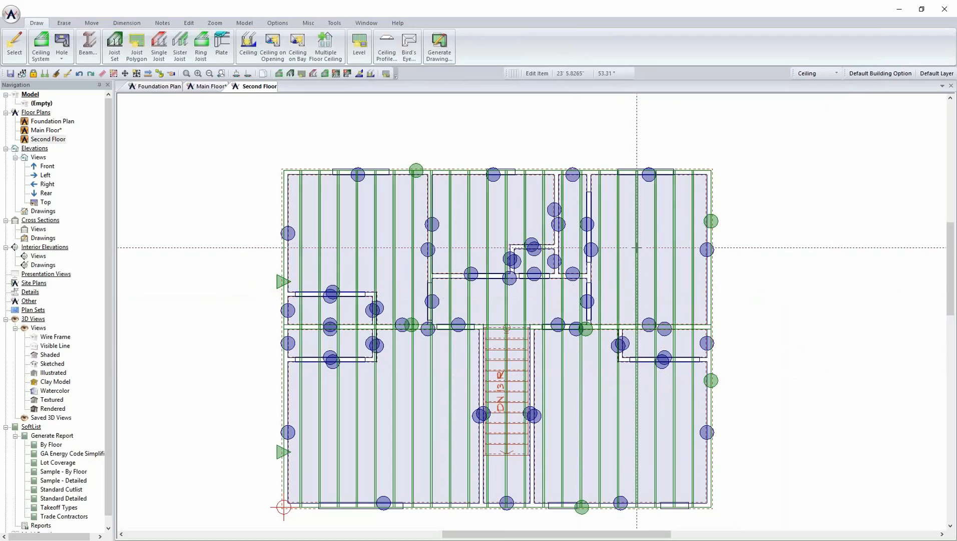
{"action": "left_click", "coordinate": [628, 256]}
{"action": "mouse_move", "coordinate": [645, 263]}
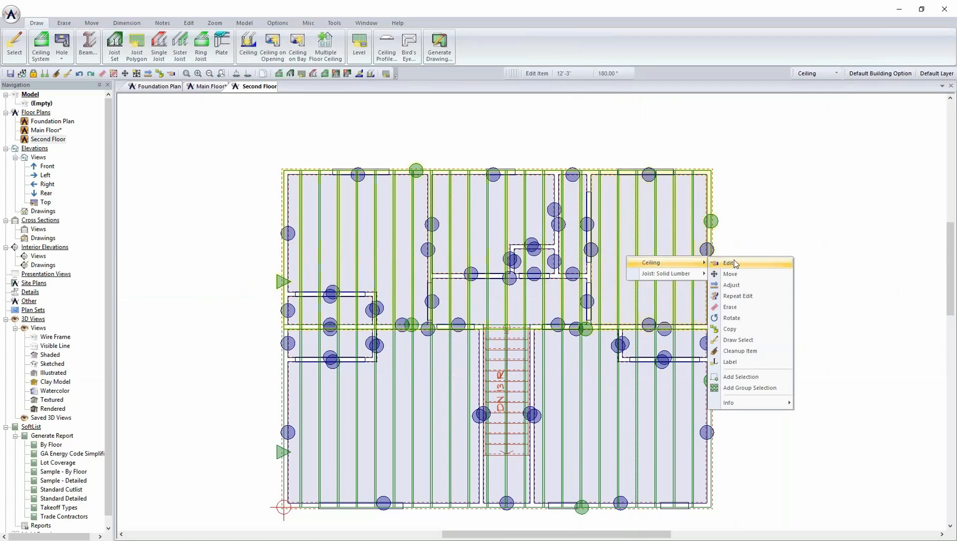
{"action": "left_click", "coordinate": [776, 263]}
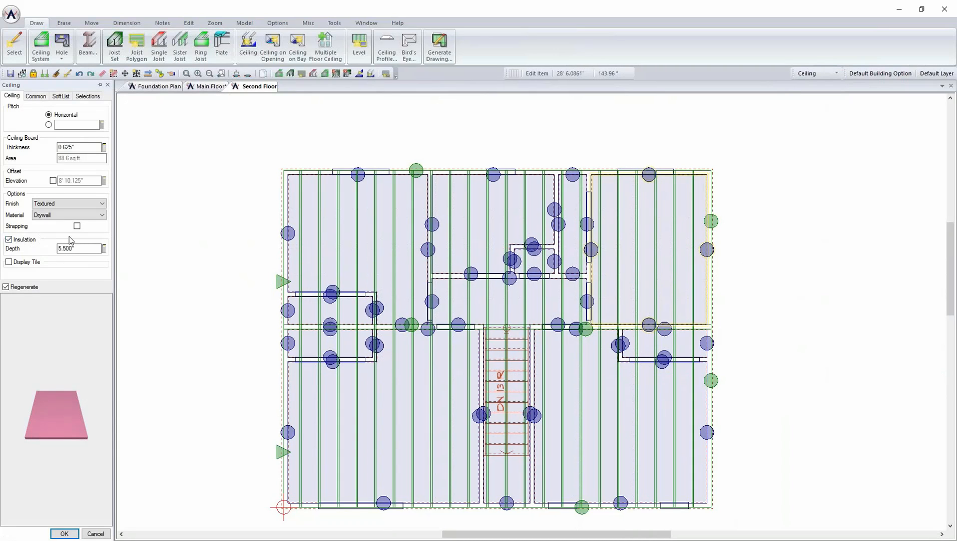
{"action": "left_click", "coordinate": [61, 96]}
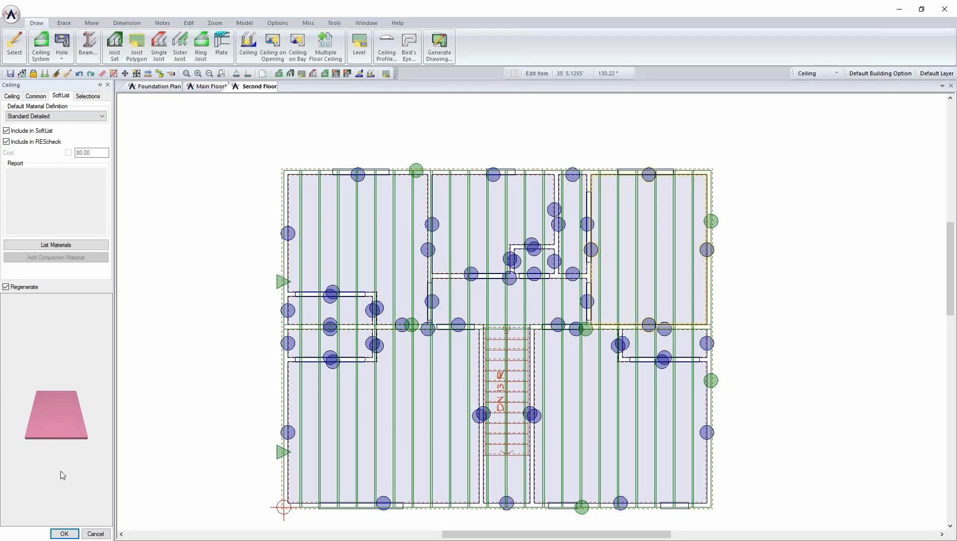
{"action": "left_click", "coordinate": [95, 533]}
Step: Return to the main floor plan and set it to Area mode
{"action": "left_click", "coordinate": [824, 74]}
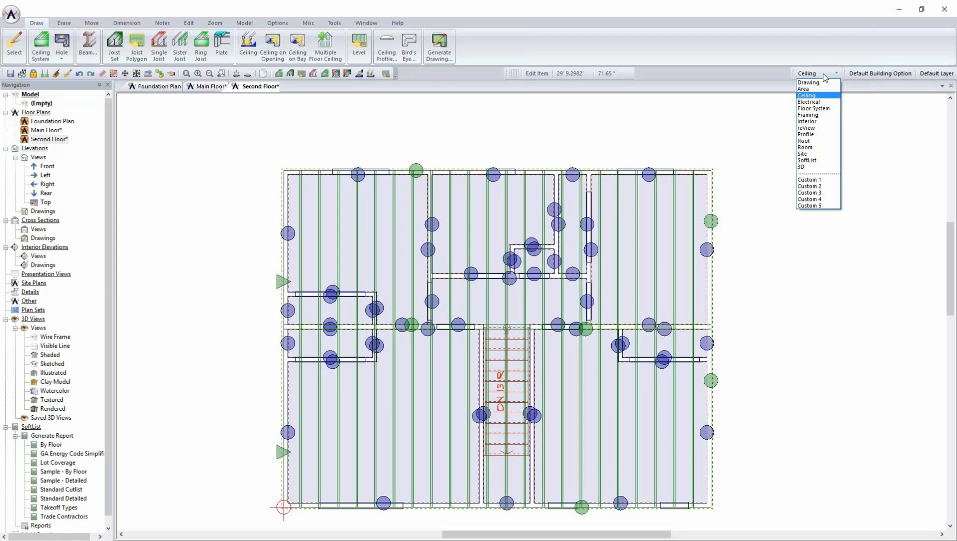
{"action": "left_click", "coordinate": [210, 89]}
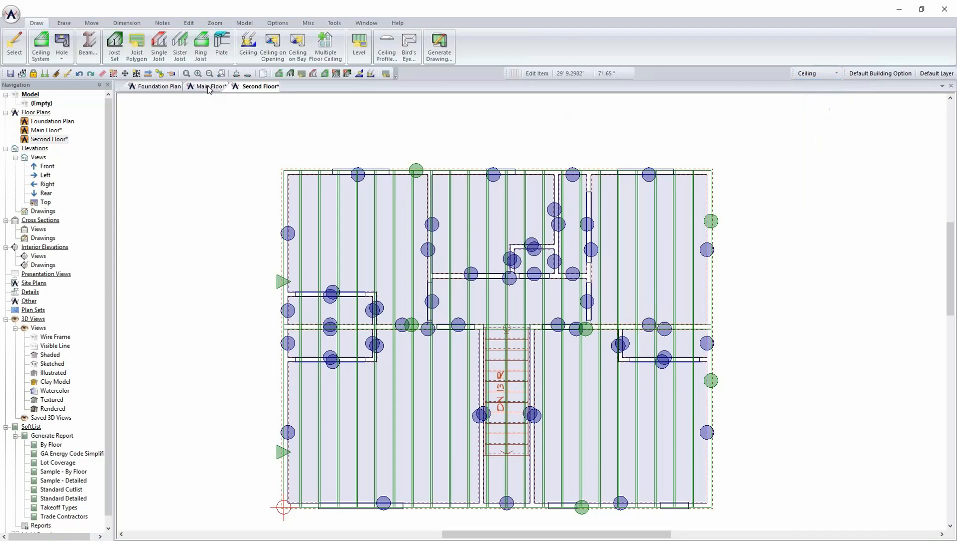
{"action": "left_click", "coordinate": [209, 88]}
{"action": "left_click", "coordinate": [820, 73]}
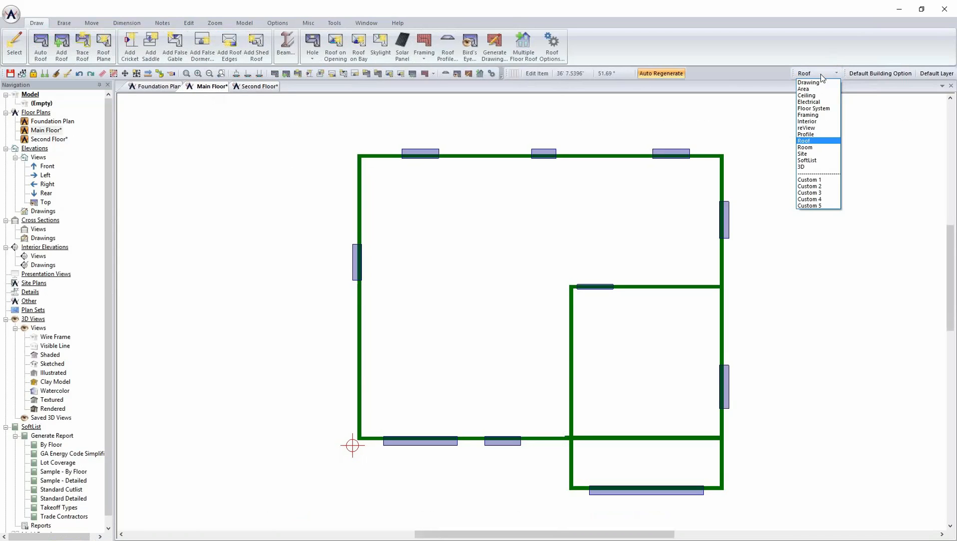
{"action": "left_click", "coordinate": [820, 91]}
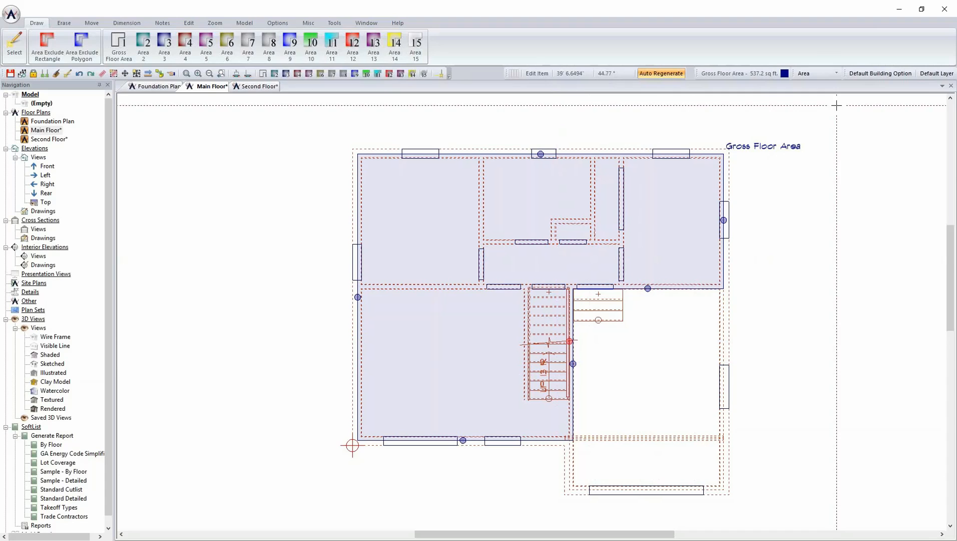
Step: Set the main floor plan to Framing mode and review its framing options without saving changes
{"action": "left_click", "coordinate": [810, 74]}
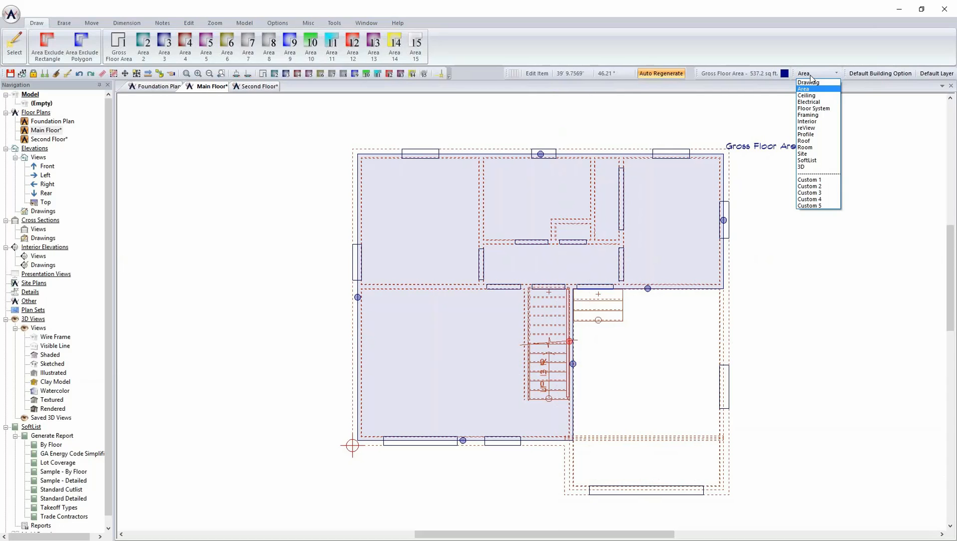
{"action": "left_click", "coordinate": [815, 116]}
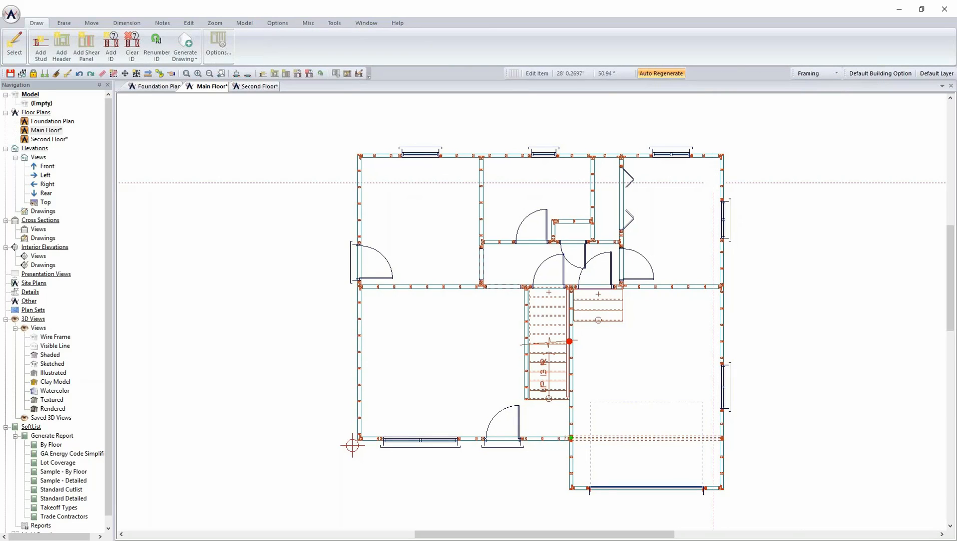
{"action": "left_click", "coordinate": [219, 45]}
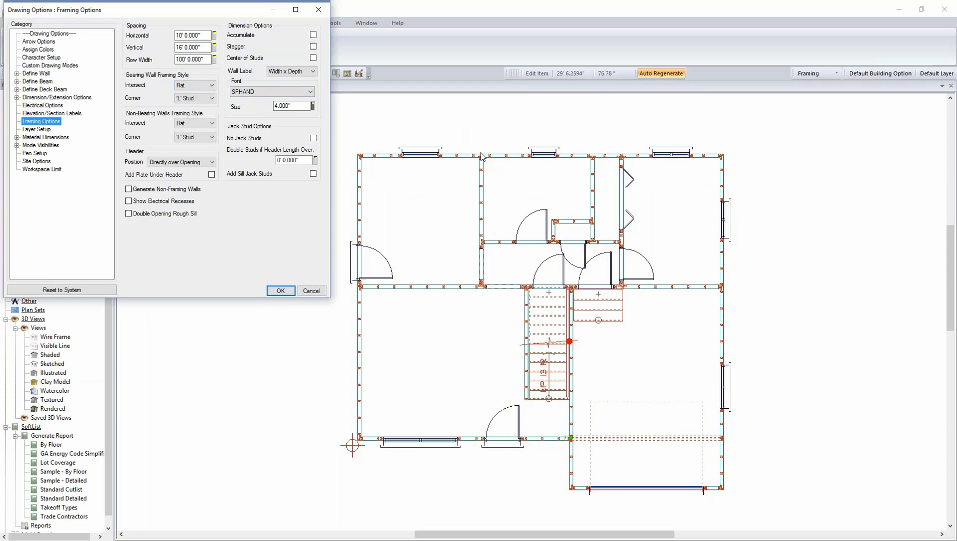
{"action": "left_click", "coordinate": [311, 291]}
Step: Override the up corner style of the kitchen's 2x4/Brick side wall with 4 Studs in its framing properties
{"action": "scroll", "coordinate": [530, 313], "scroll_direction": "up", "scroll_amount": 4}
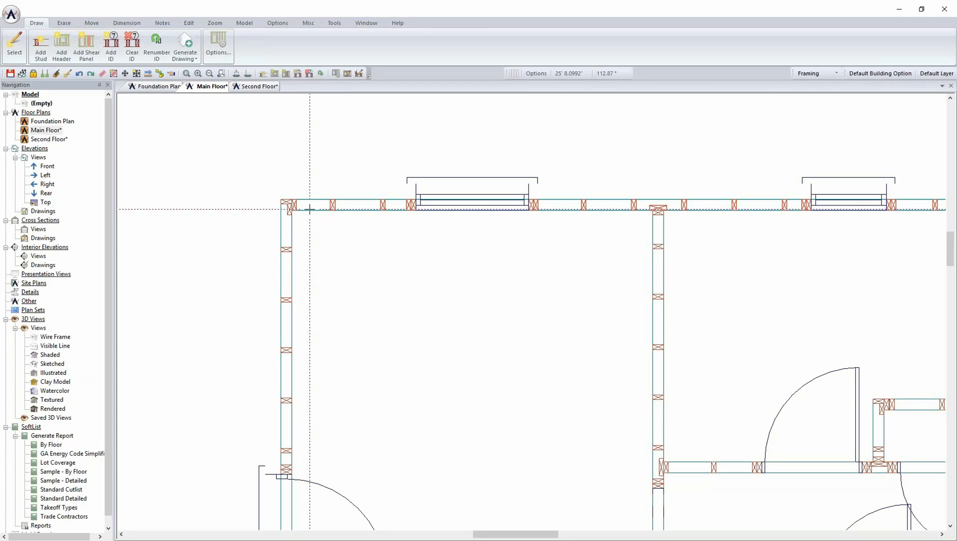
{"action": "scroll", "coordinate": [352, 231], "scroll_direction": "down", "scroll_amount": 4}
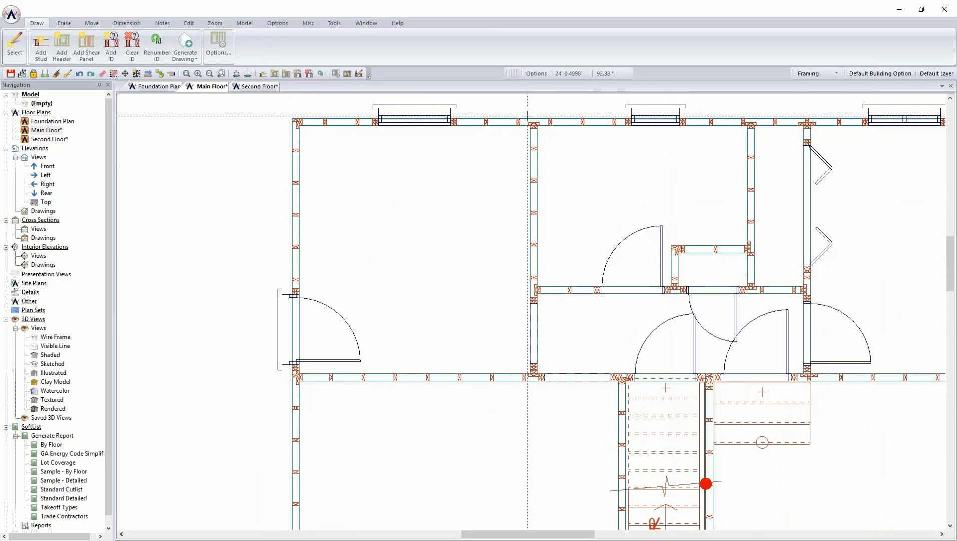
{"action": "scroll", "coordinate": [530, 310], "scroll_direction": "up", "scroll_amount": 4}
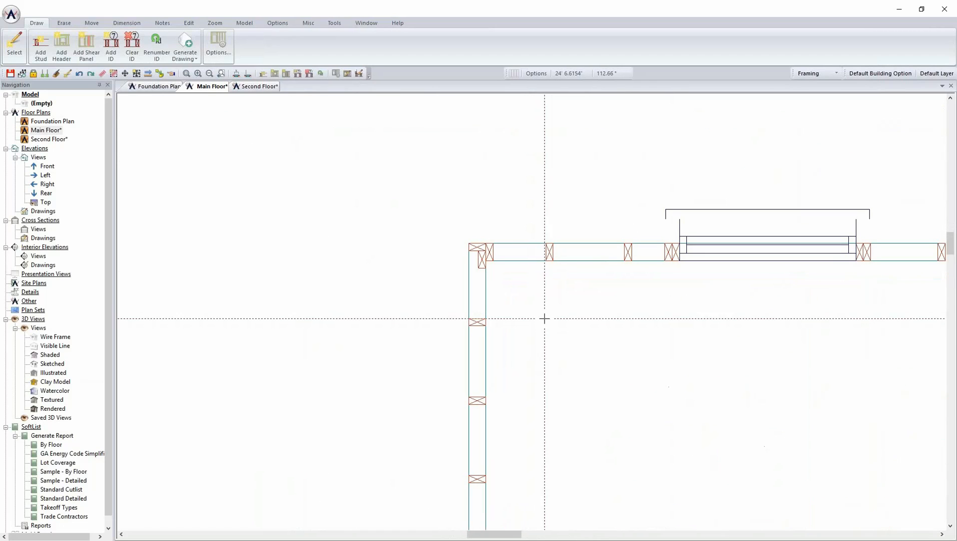
{"action": "right_click", "coordinate": [479, 310]}
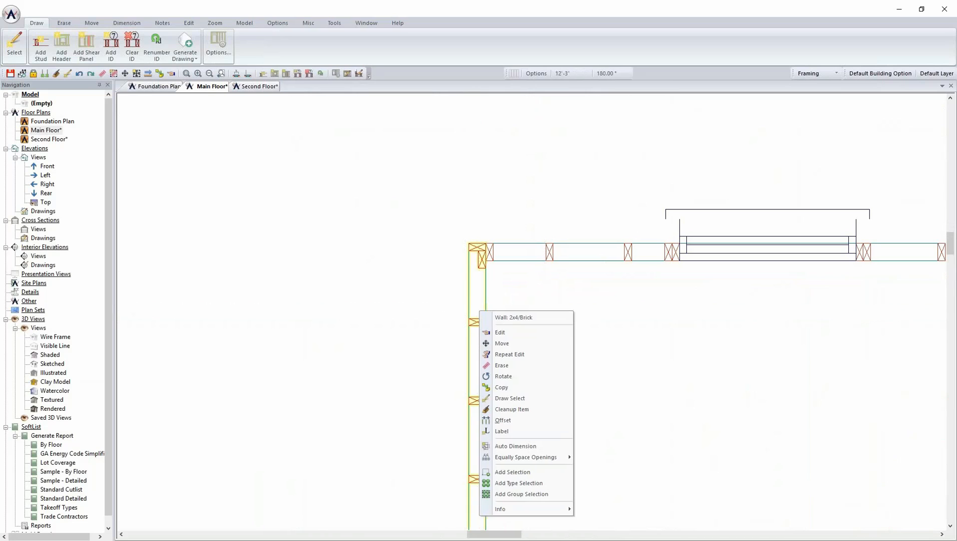
{"action": "left_click", "coordinate": [509, 331]}
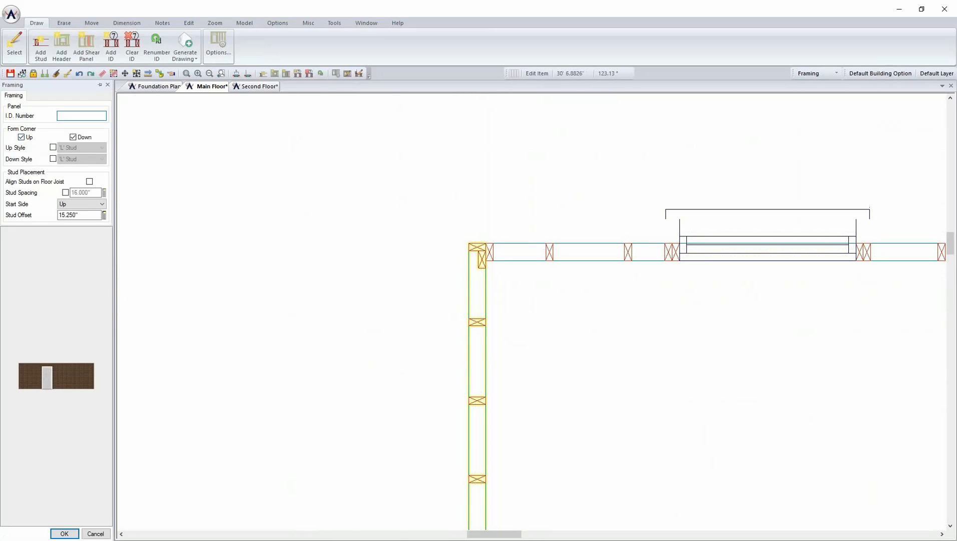
{"action": "left_click", "coordinate": [53, 147]}
{"action": "left_click", "coordinate": [85, 148]}
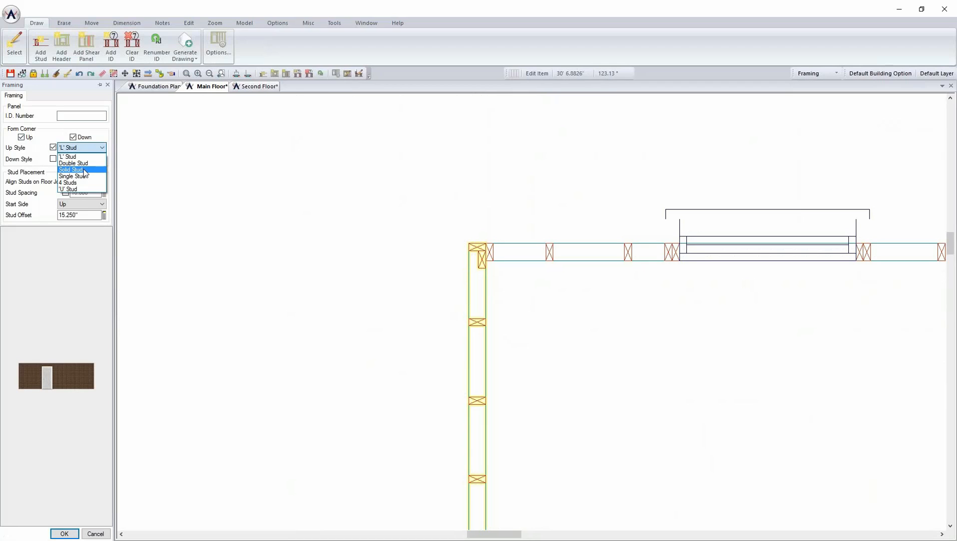
{"action": "left_click", "coordinate": [75, 183]}
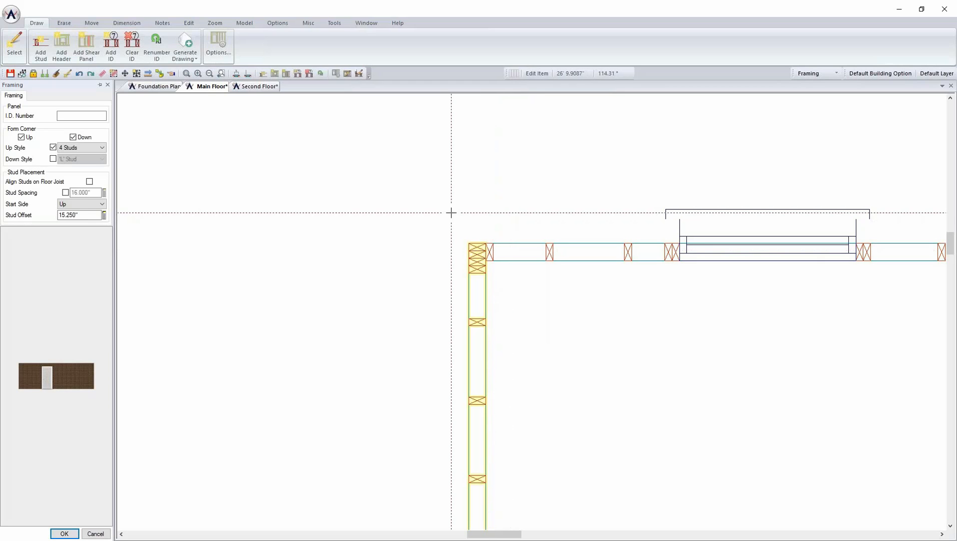
Step: Set a custom stud spacing of 12" for the interior wall between the kitchen and the bath
{"action": "scroll", "coordinate": [494, 249], "scroll_direction": "down", "scroll_amount": 1}
{"action": "middle_click_drag", "start_coordinate": [774, 304], "coordinate": [579, 293]}
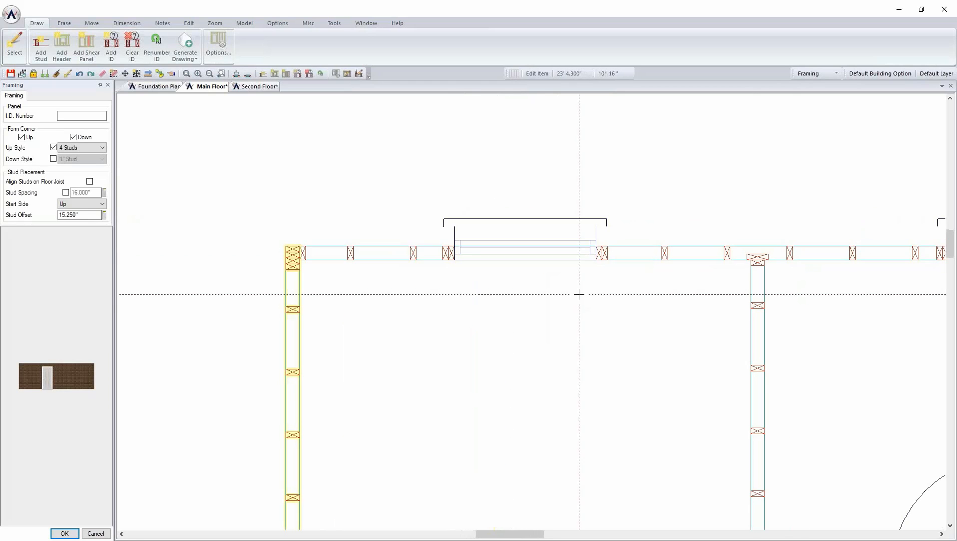
{"action": "right_click", "coordinate": [759, 280]}
{"action": "left_click", "coordinate": [780, 306]}
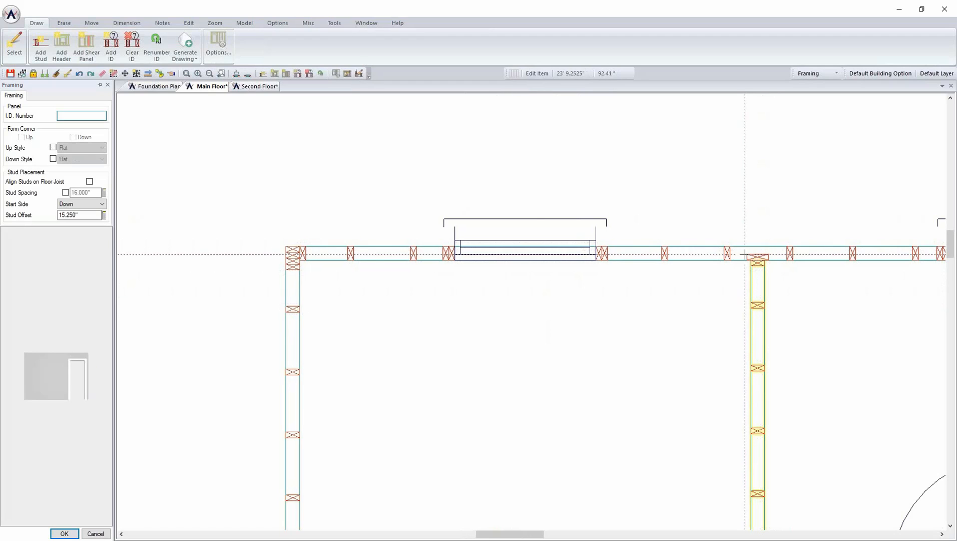
{"action": "left_click", "coordinate": [66, 192]}
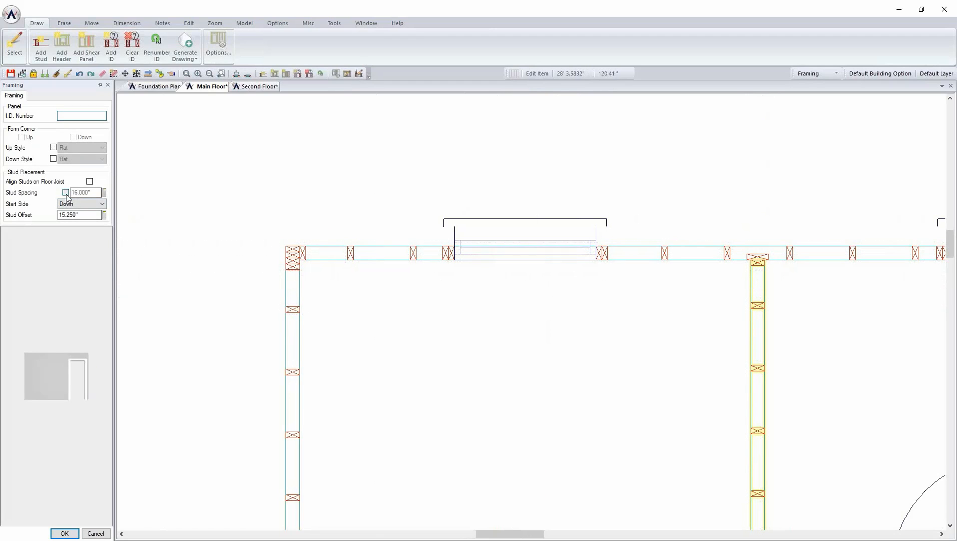
{"action": "double_click", "coordinate": [85, 193]}
{"action": "type", "text": "12"}
{"action": "key", "text": "Return"}
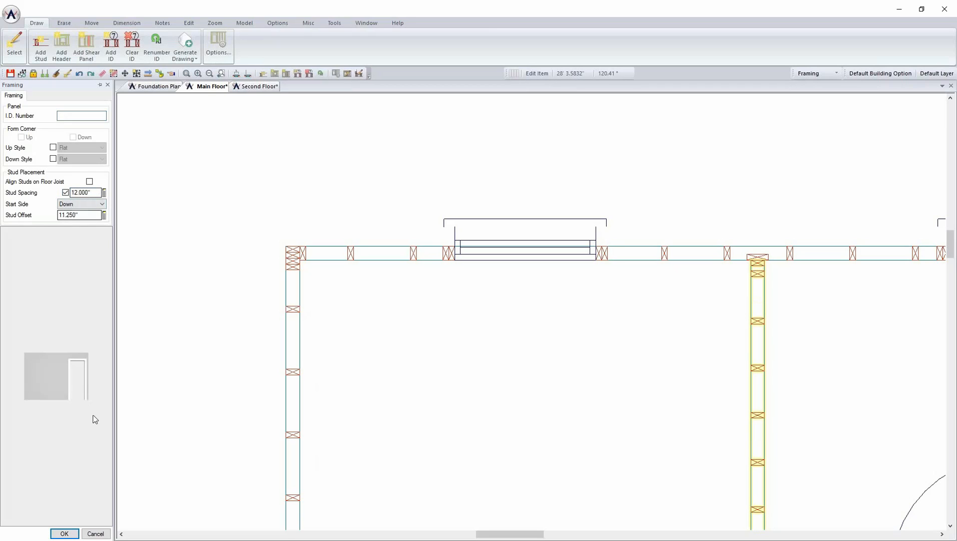
{"action": "left_click", "coordinate": [64, 533]}
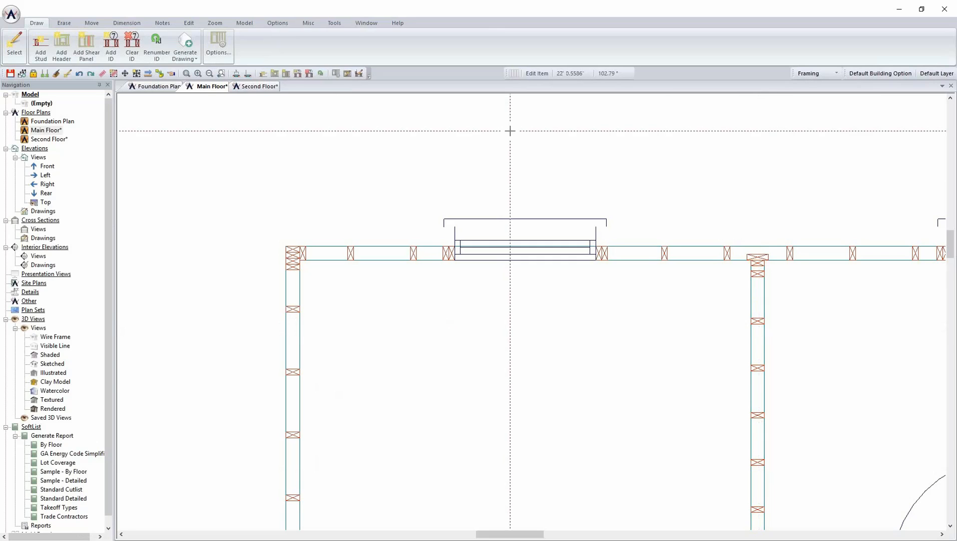
Step: Review the corner and intersect style choices for bearing walls in the framing options, and leave without saving
{"action": "left_click", "coordinate": [218, 44]}
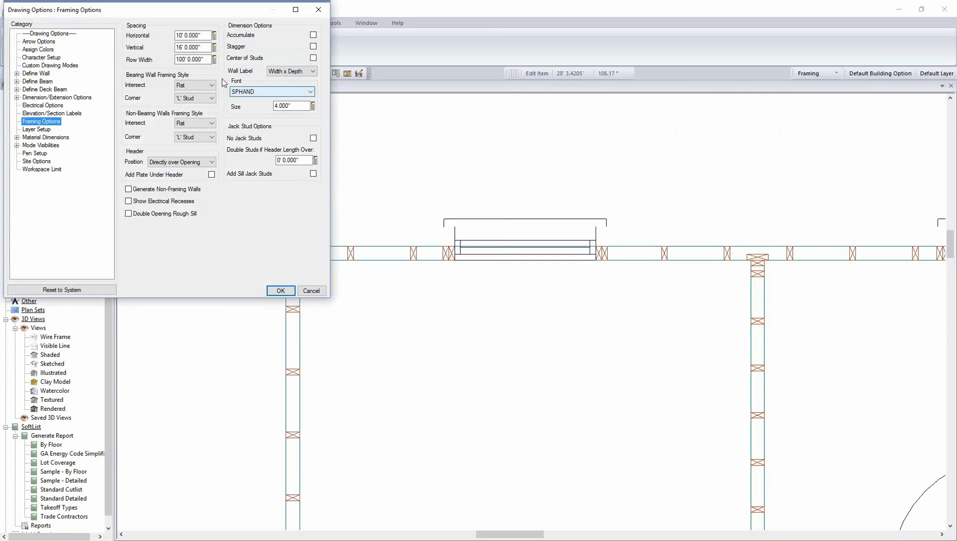
{"action": "left_click", "coordinate": [204, 99]}
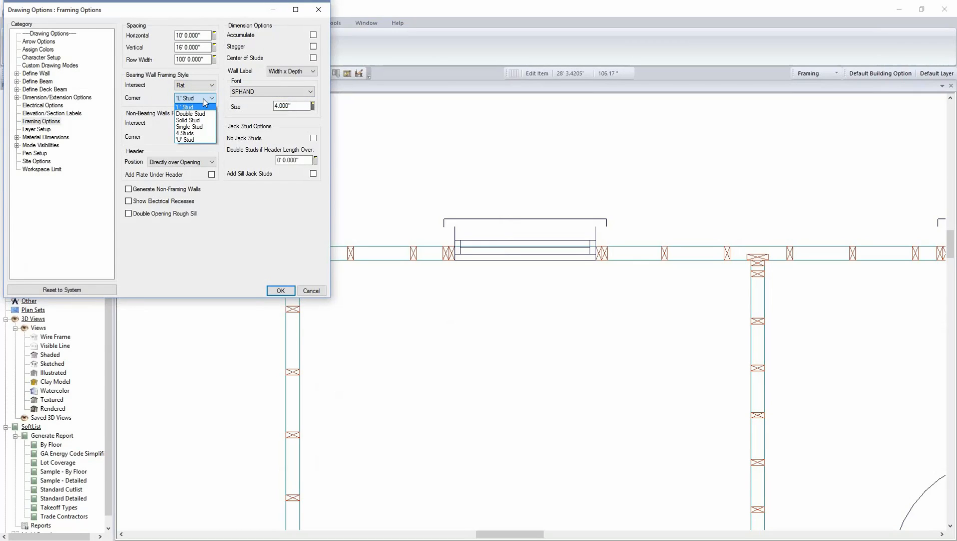
{"action": "left_click", "coordinate": [160, 99]}
{"action": "left_click", "coordinate": [186, 87]}
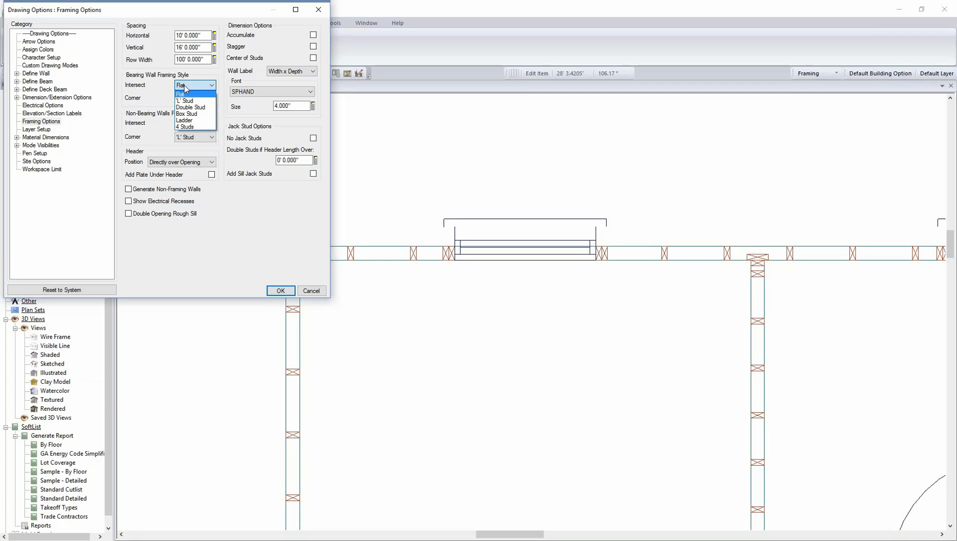
{"action": "left_click", "coordinate": [309, 296]}
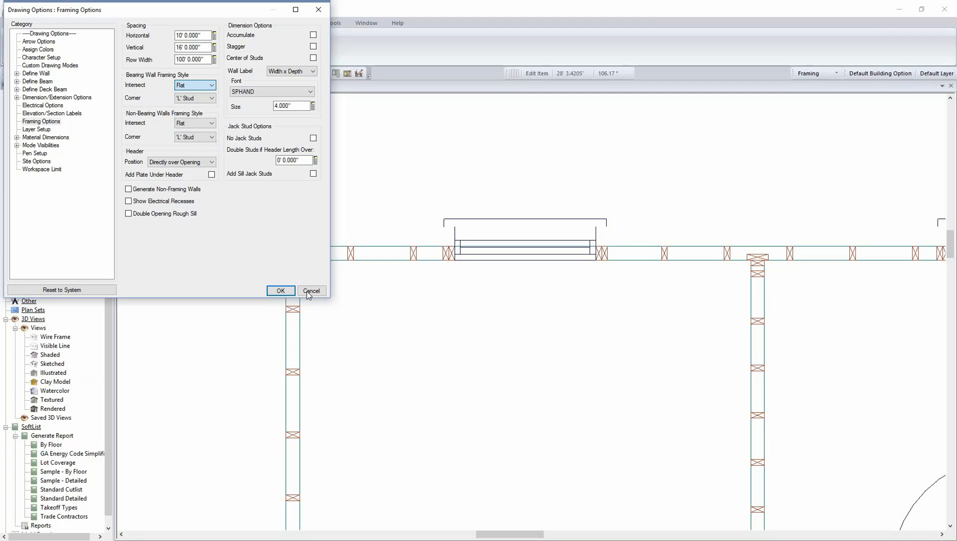
{"action": "left_click", "coordinate": [310, 292]}
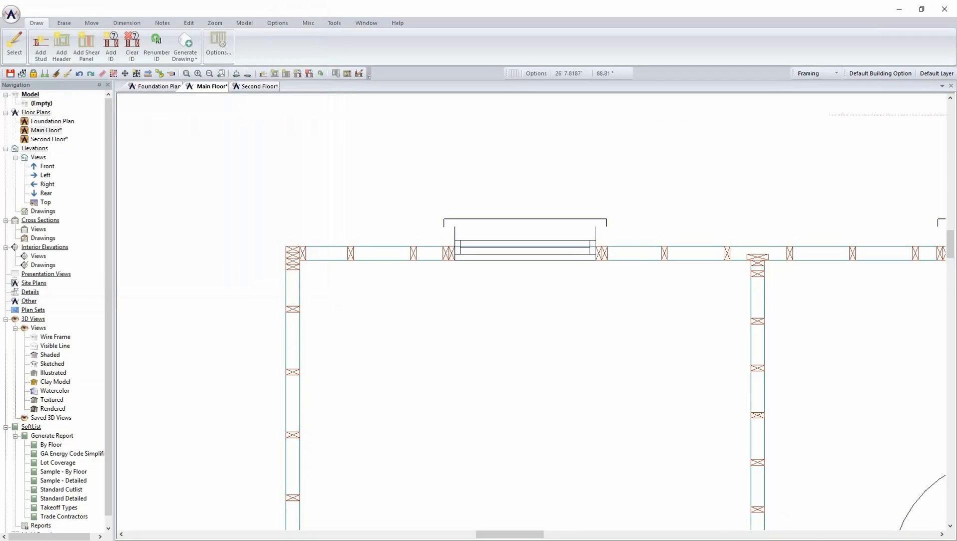
Step: Show the whole main floor plan in Interior mode
{"action": "left_click", "coordinate": [824, 75]}
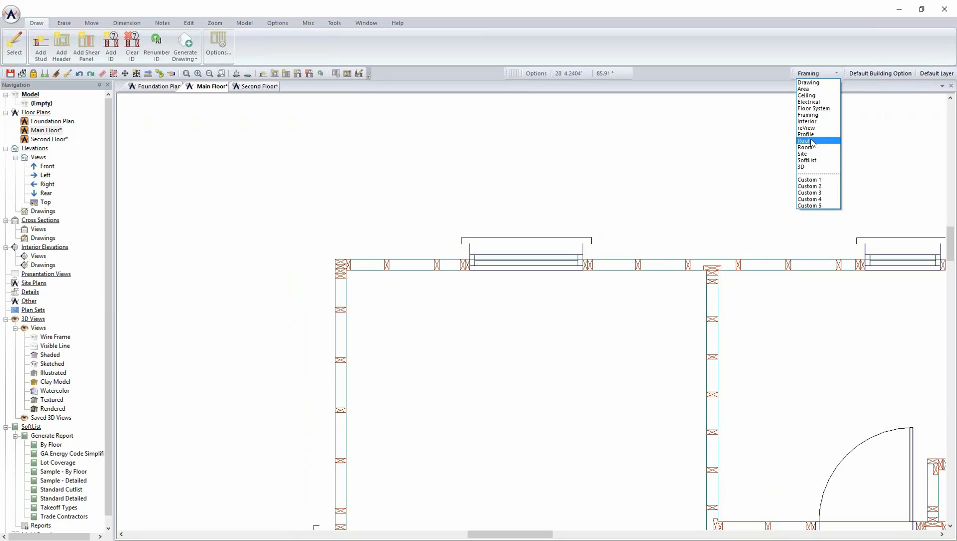
{"action": "left_click", "coordinate": [703, 185]}
{"action": "scroll", "coordinate": [701, 186], "scroll_direction": "down", "scroll_amount": 4}
{"action": "middle_click_drag", "start_coordinate": [690, 183], "coordinate": [666, 155]}
{"action": "scroll", "coordinate": [677, 172], "scroll_direction": "down", "scroll_amount": 1}
{"action": "middle_click_drag", "start_coordinate": [691, 244], "coordinate": [665, 189]}
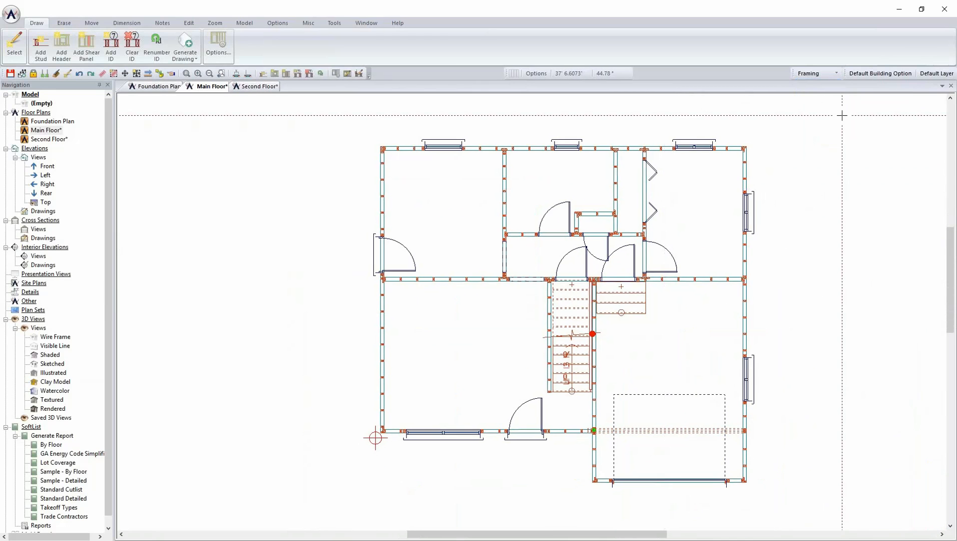
{"action": "left_click", "coordinate": [821, 73]}
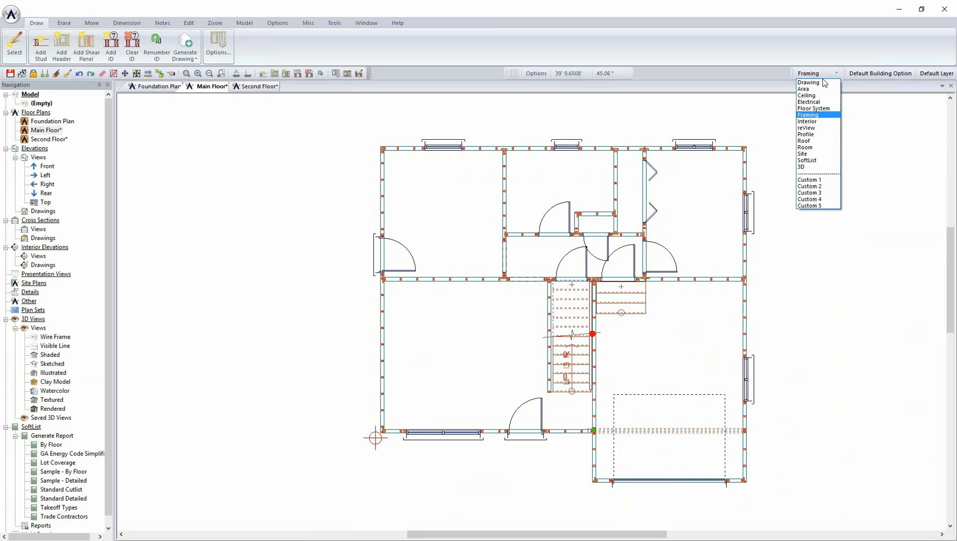
{"action": "left_click", "coordinate": [821, 122]}
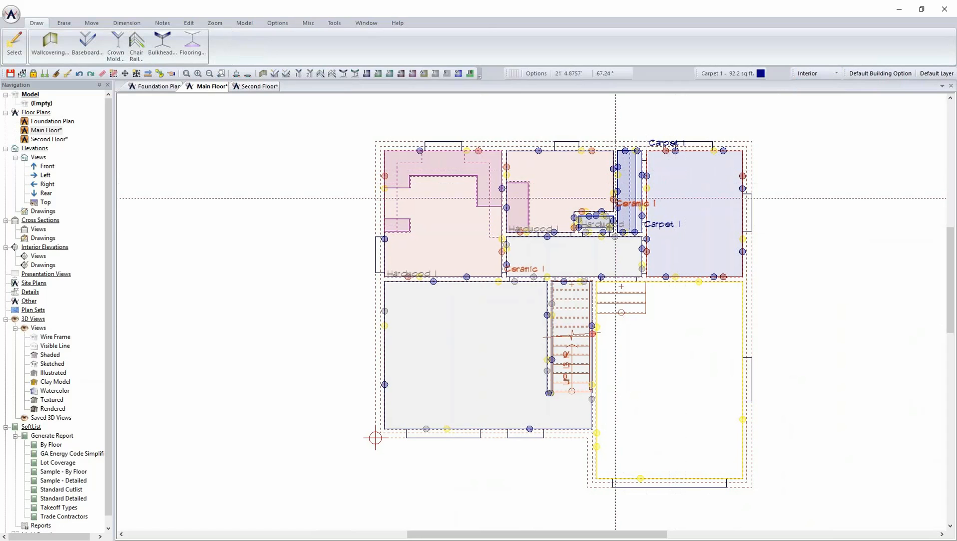
Step: Return the main floor plan to Drawing mode with the whole dimensioned plan in view
{"action": "left_click", "coordinate": [812, 73]}
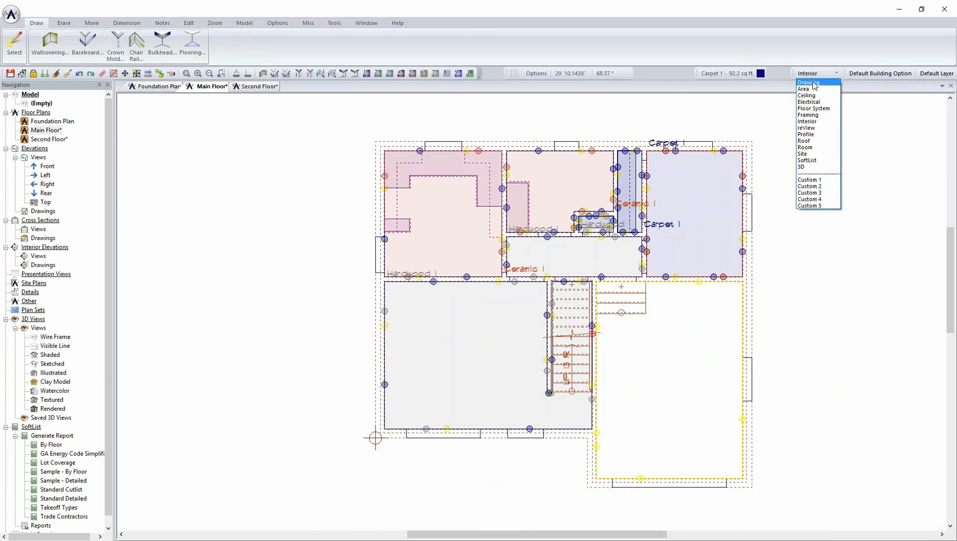
{"action": "left_click", "coordinate": [812, 83]}
{"action": "scroll", "coordinate": [728, 239], "scroll_direction": "down", "scroll_amount": 2}
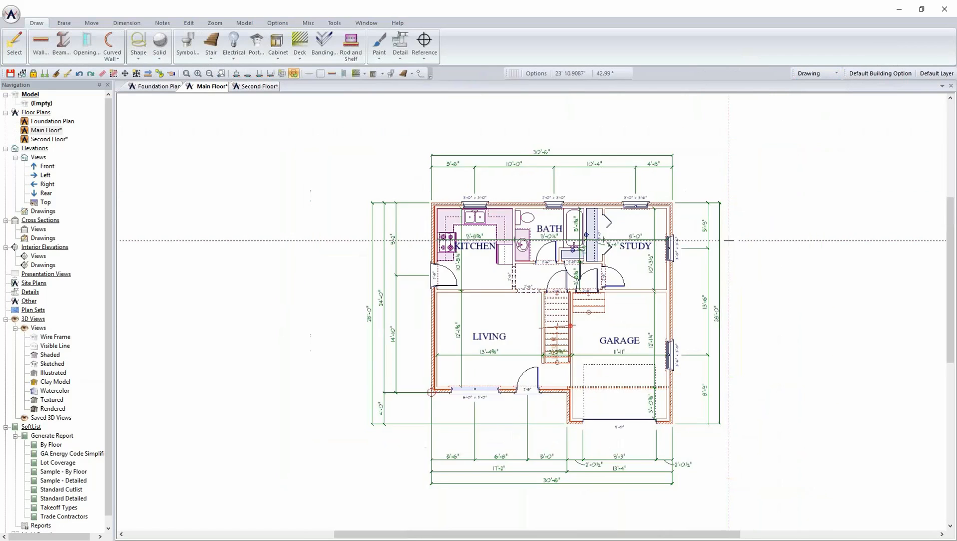
{"action": "scroll", "coordinate": [728, 239], "scroll_direction": "down", "scroll_amount": 1}
{"action": "middle_click_drag", "start_coordinate": [728, 239], "coordinate": [721, 219]}
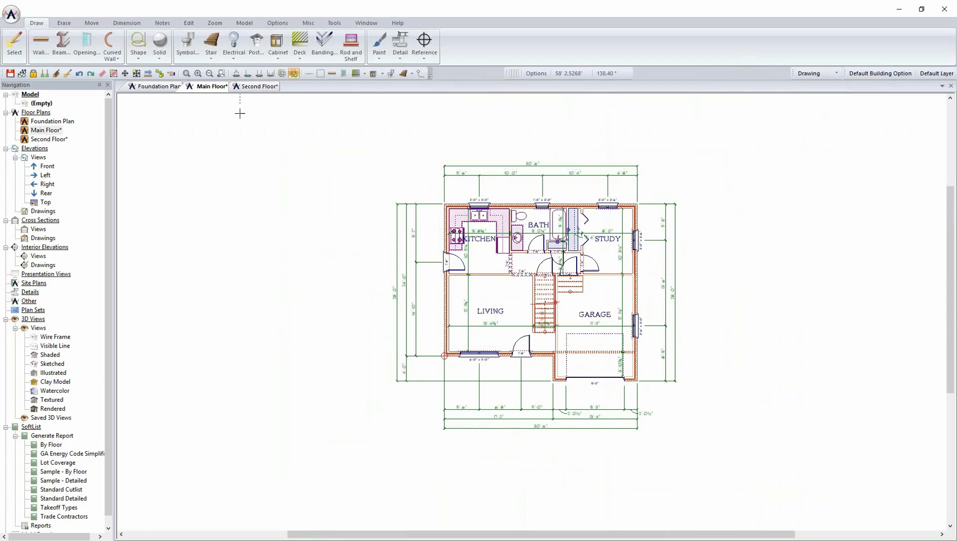
Step: Open the foundation plan and assemble the Foundation Plan, Main Floor and Second Floor drawings into the model
{"action": "left_click", "coordinate": [154, 86]}
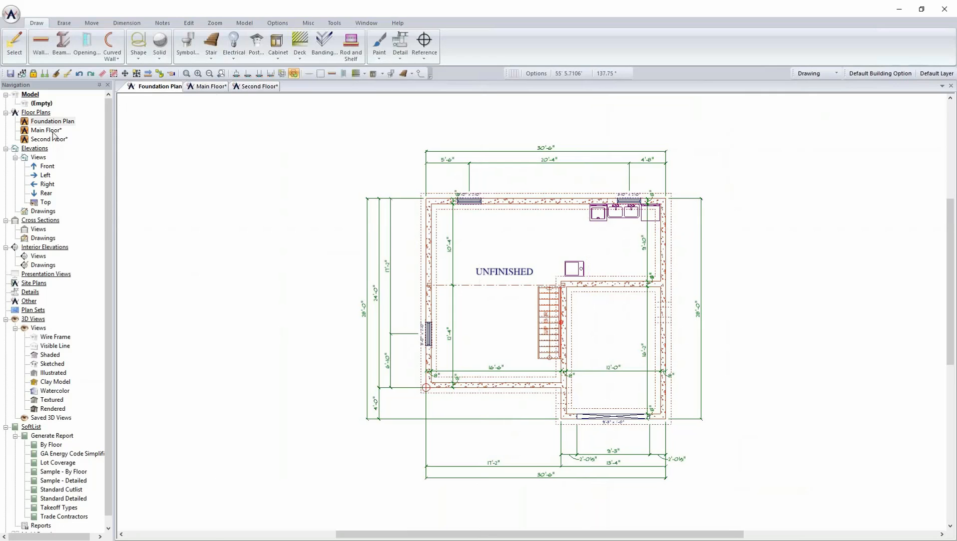
{"action": "mouse_move", "coordinate": [53, 132]}
{"action": "left_click_drag", "start_coordinate": [55, 122], "coordinate": [50, 104]}
{"action": "left_click", "coordinate": [50, 130]}
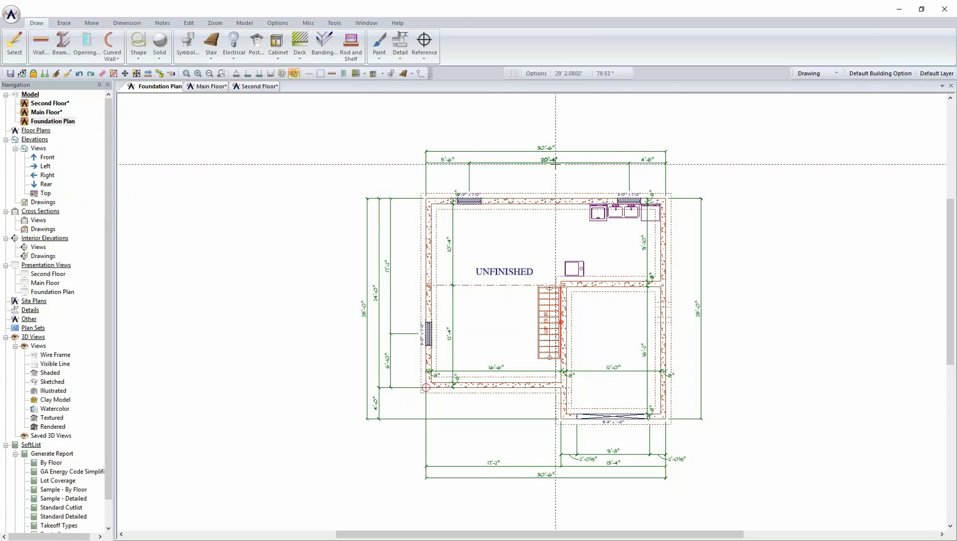
Step: On the main floor plan, include the living room's 2x4/Brick side wall in SoftList and save its properties
{"action": "left_click", "coordinate": [212, 87]}
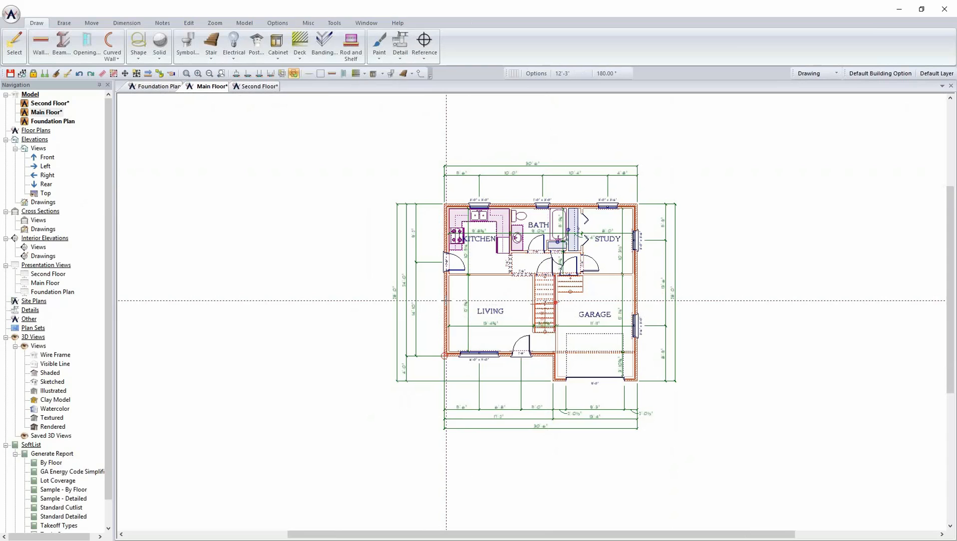
{"action": "right_click", "coordinate": [446, 303]}
{"action": "left_click", "coordinate": [468, 323]}
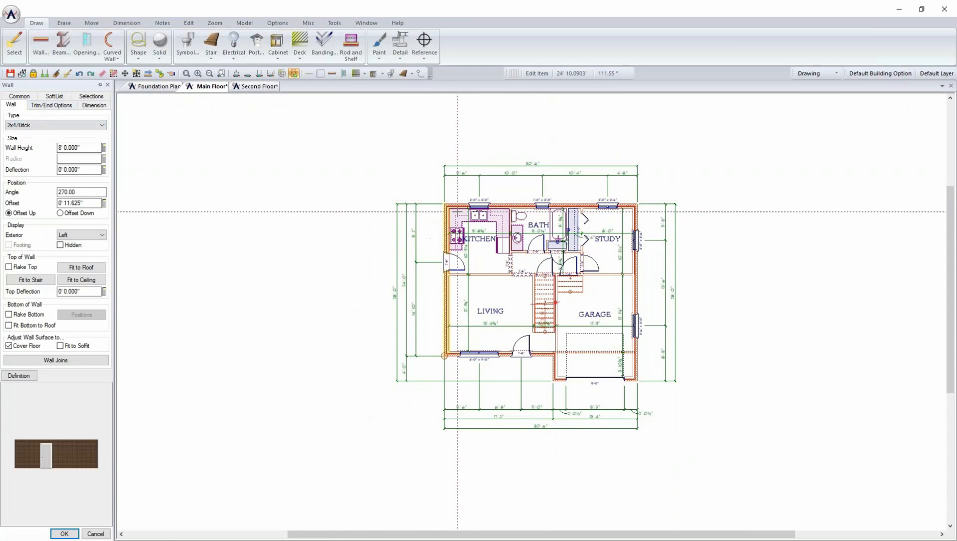
{"action": "left_click", "coordinate": [54, 96]}
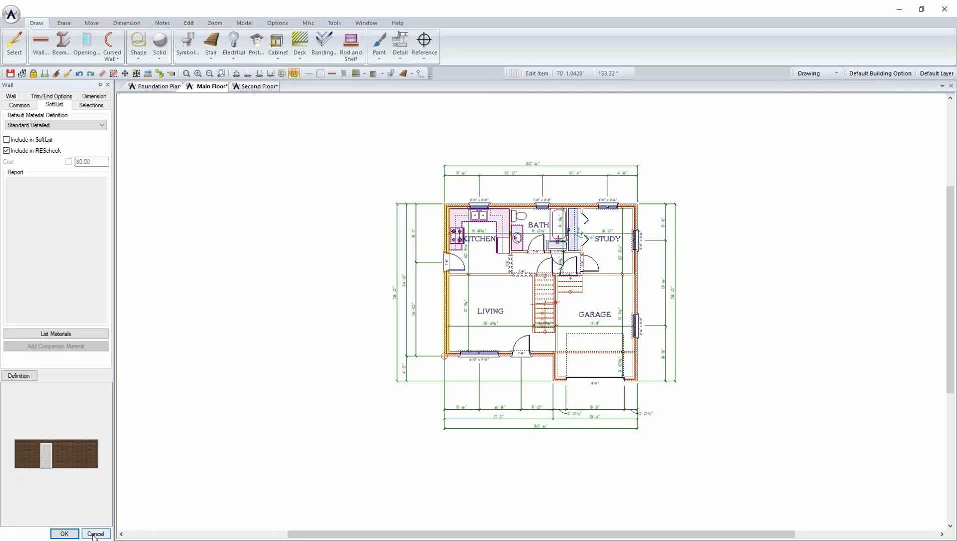
{"action": "left_click", "coordinate": [31, 141]}
{"action": "left_click", "coordinate": [64, 533]}
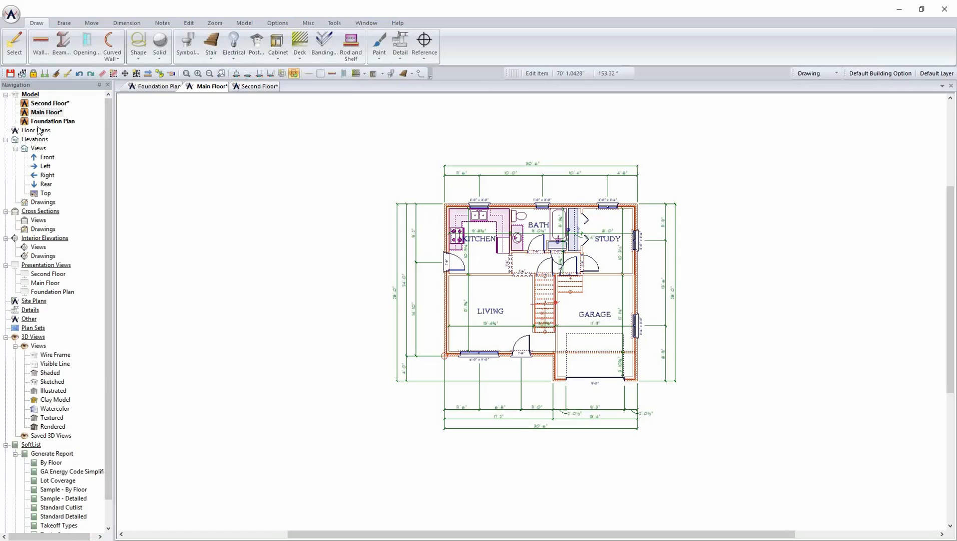
Step: Start generating a SoftList material report with the Standard Detailed configuration
{"action": "mouse_move", "coordinate": [50, 105]}
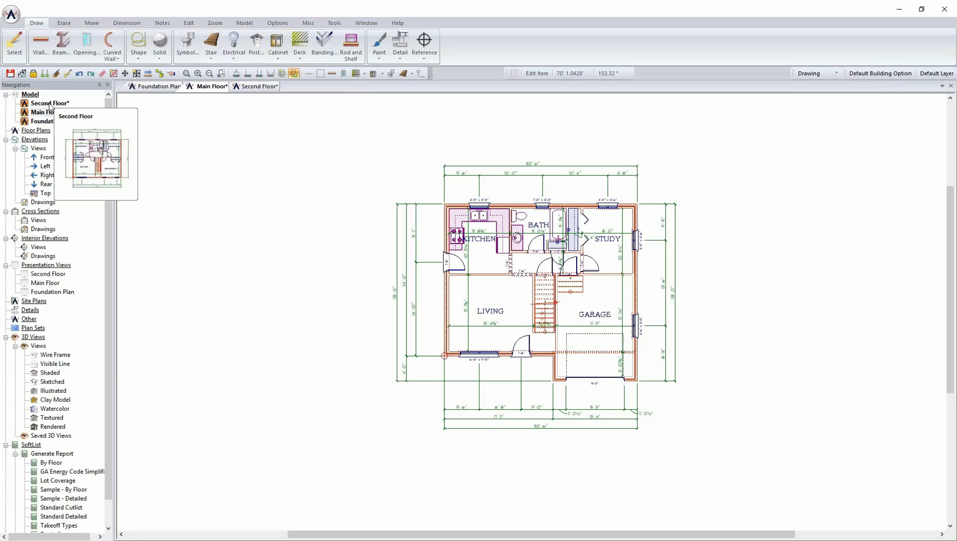
{"action": "left_click_drag", "start_coordinate": [108, 299], "coordinate": [107, 389]}
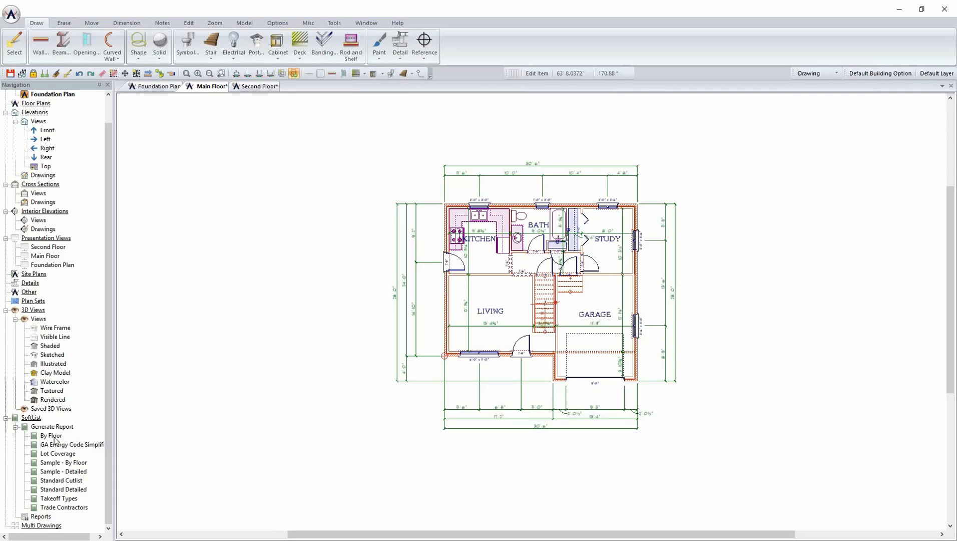
{"action": "left_click", "coordinate": [66, 490]}
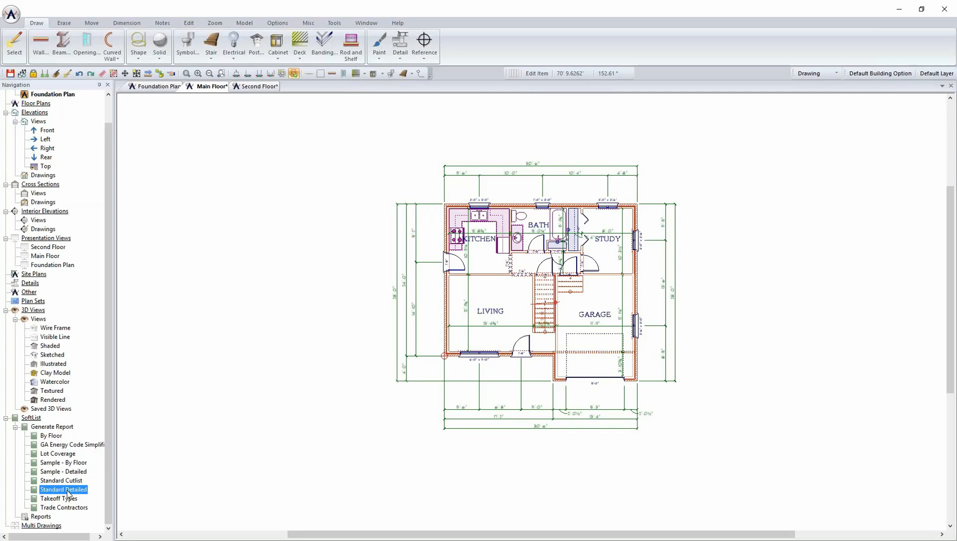
{"action": "double_click", "coordinate": [67, 491]}
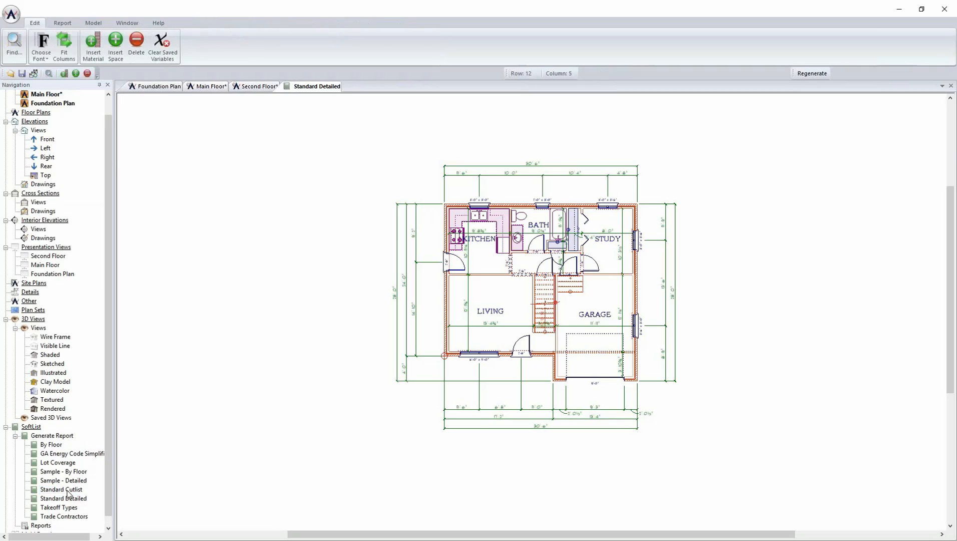
Step: Run the report with the Standard Detailed (Default) report style
{"action": "left_click_drag", "start_coordinate": [119, 475], "coordinate": [472, 198]}
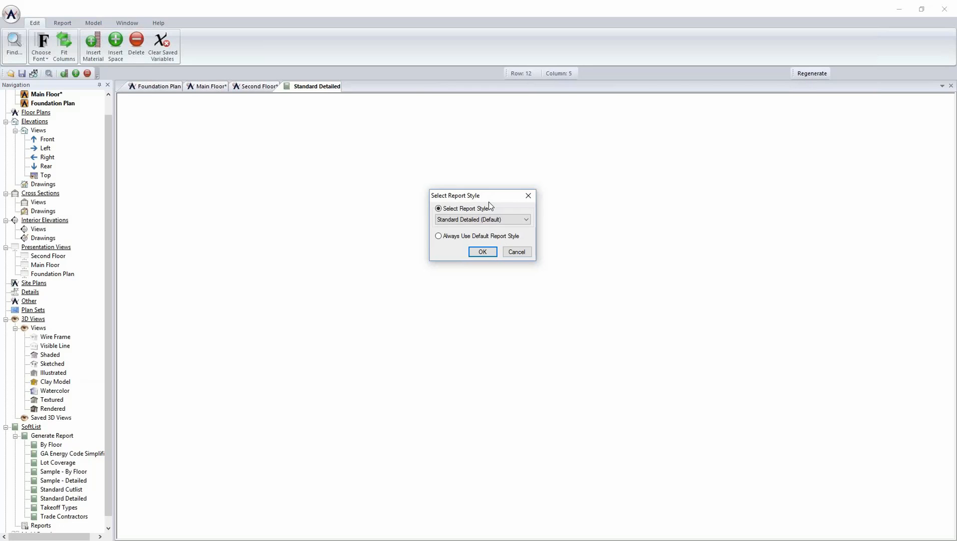
{"action": "left_click", "coordinate": [509, 220]}
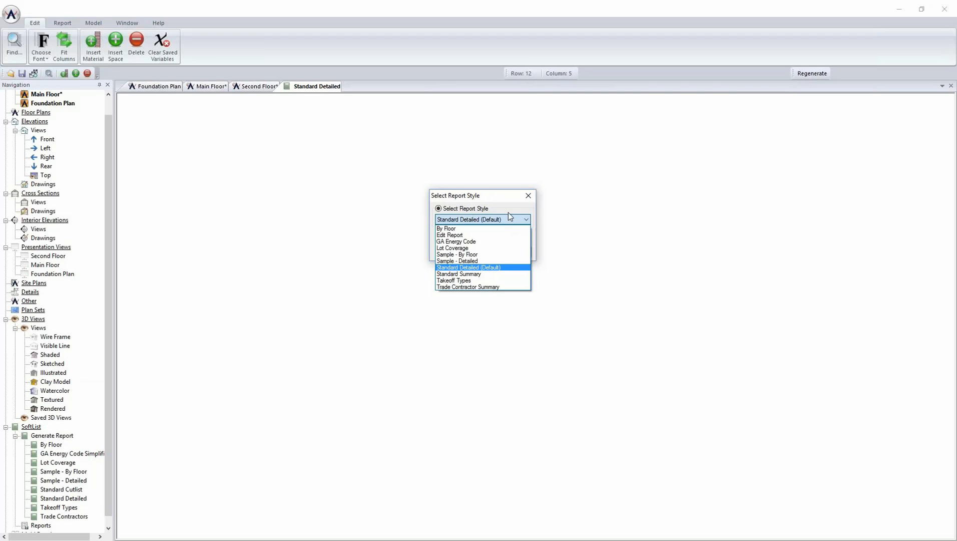
{"action": "left_click", "coordinate": [497, 197]}
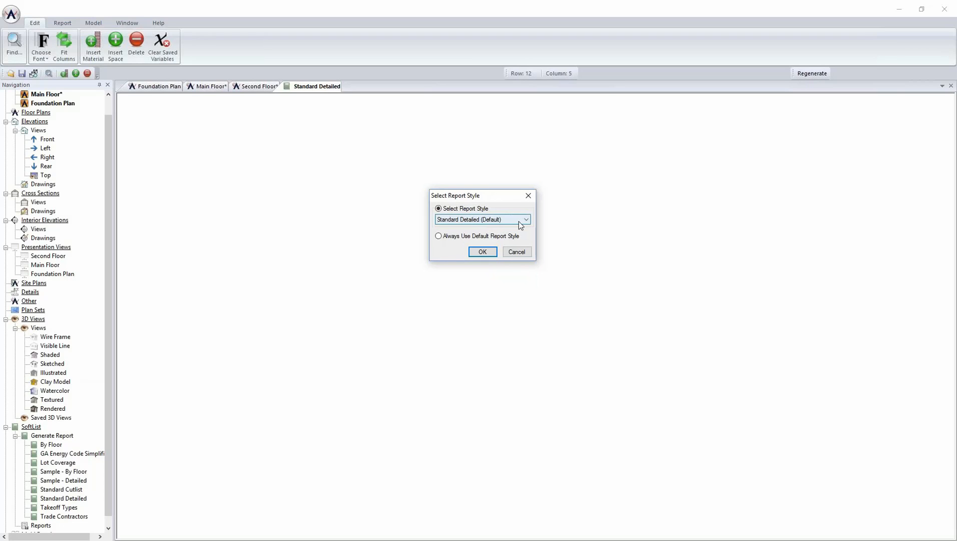
{"action": "left_click", "coordinate": [445, 238]}
{"action": "left_click", "coordinate": [482, 252]}
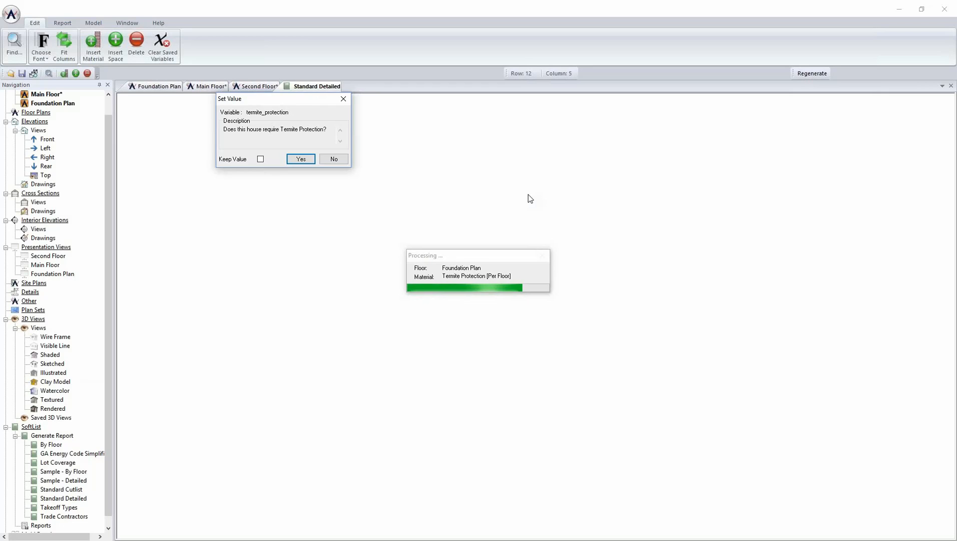
Step: Decline termite protection and include a building permit costing 500, keeping the cost value for reuse
{"action": "left_click", "coordinate": [333, 158]}
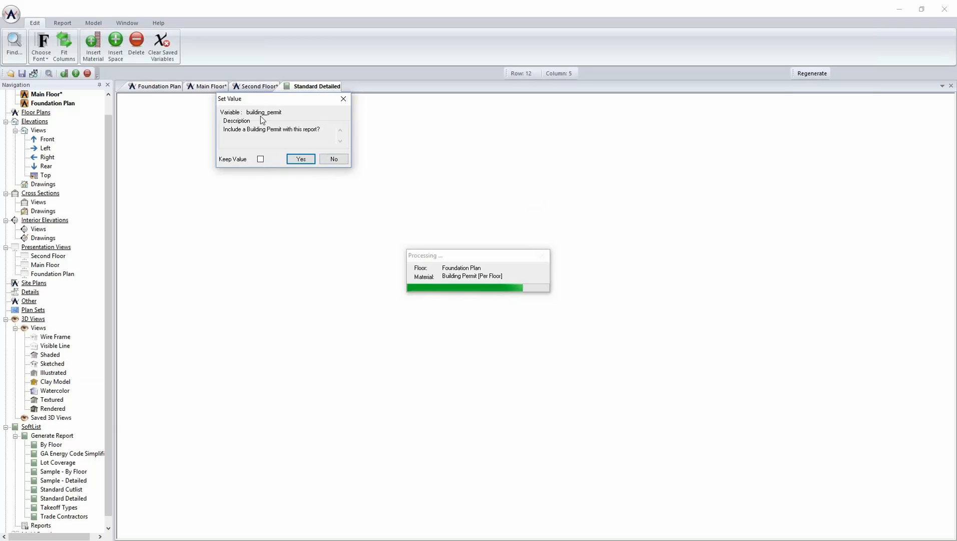
{"action": "left_click", "coordinate": [301, 158]}
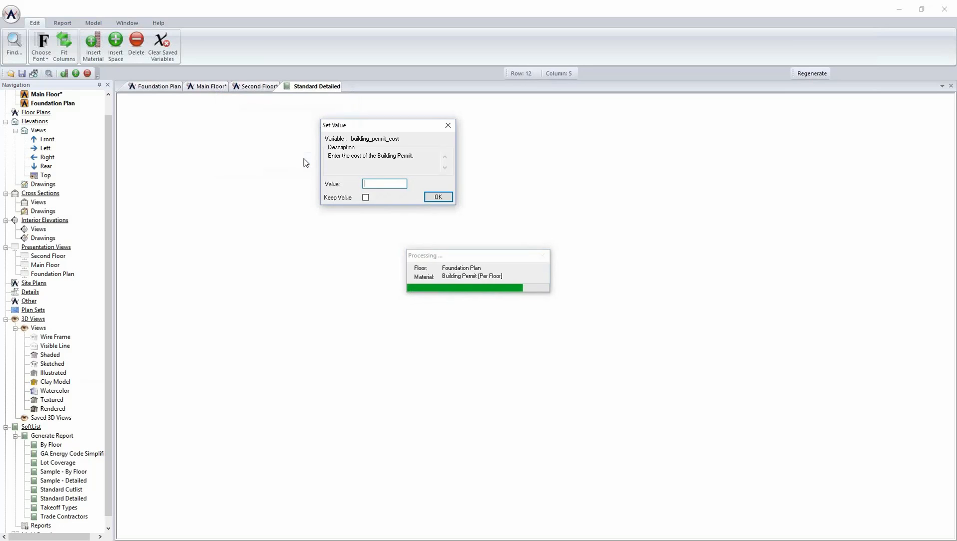
{"action": "type", "text": "500"}
{"action": "left_click", "coordinate": [365, 197]}
{"action": "left_click", "coordinate": [433, 198]}
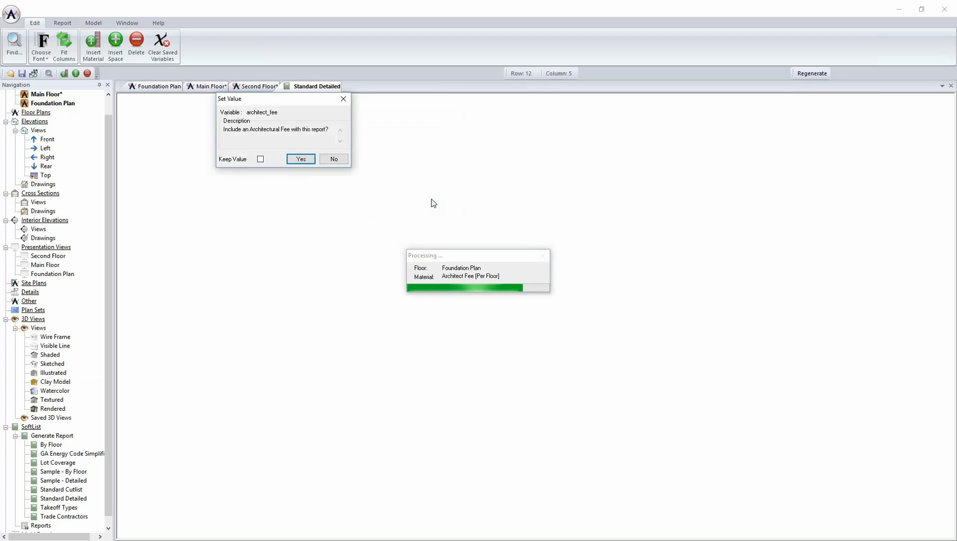
Step: Decline the architectural fee, the engineering fee and the remaining optional items to complete the report
{"action": "left_click", "coordinate": [335, 161]}
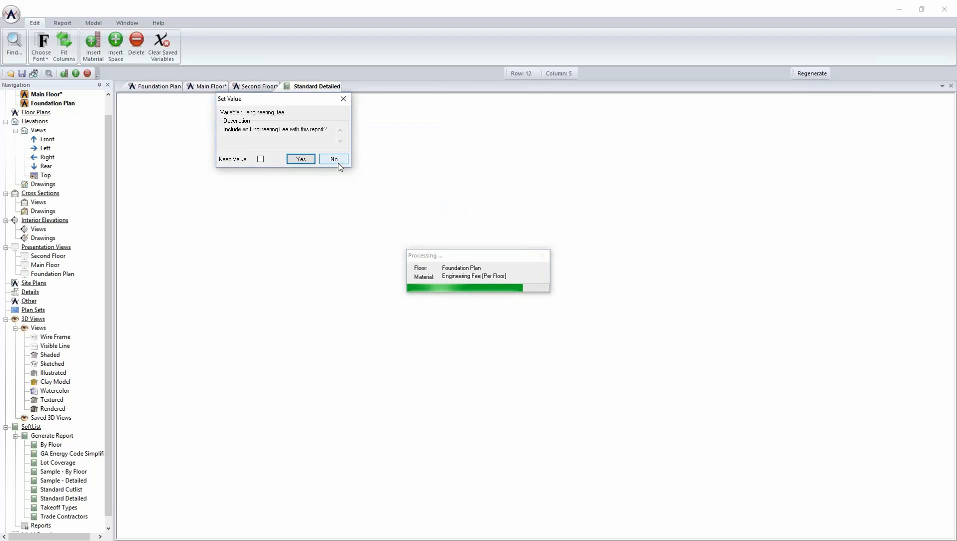
{"action": "left_click", "coordinate": [334, 160]}
{"action": "left_click", "coordinate": [333, 159]}
{"action": "left_click", "coordinate": [338, 162]}
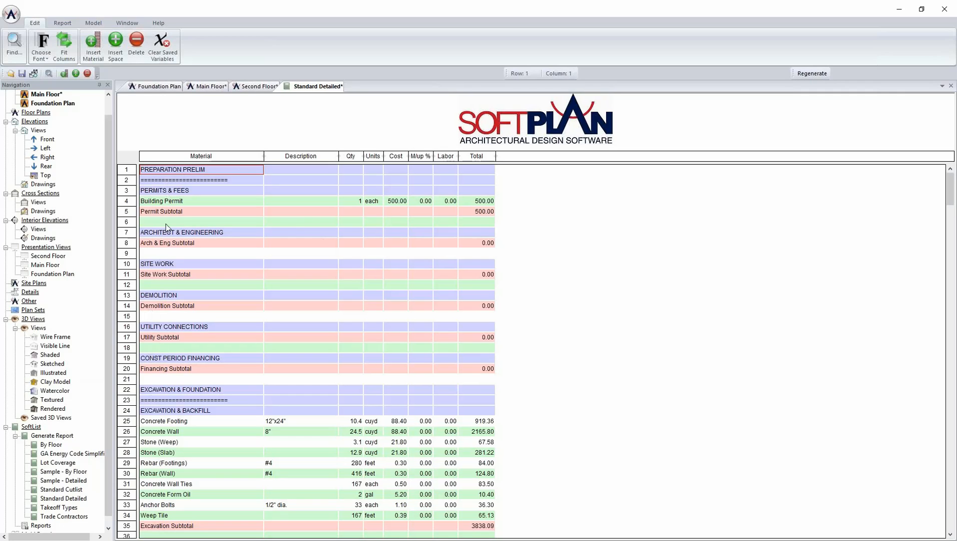
Step: Examine the report's building permit line and the quantities, costs and subtotal of the Excavation & Backfill section
{"action": "left_click", "coordinate": [483, 201]}
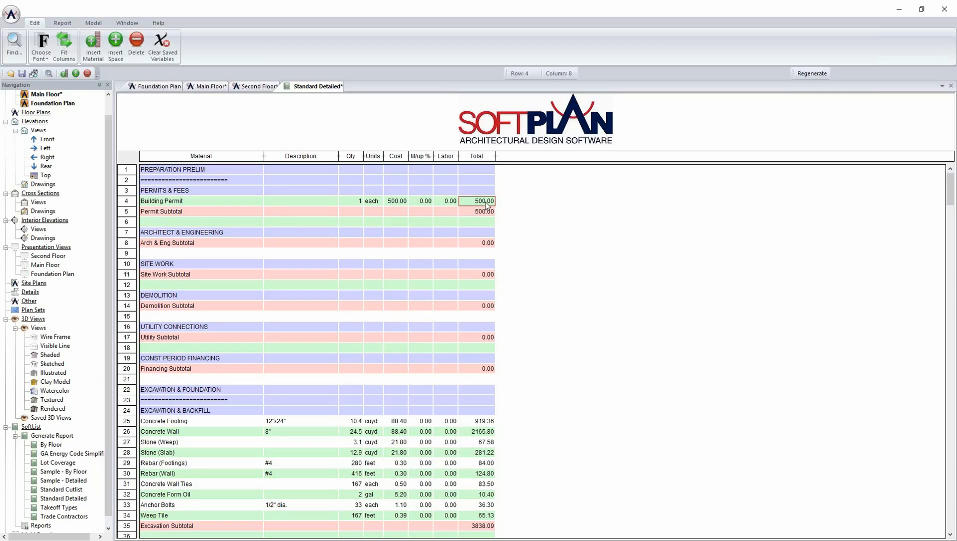
{"action": "left_click", "coordinate": [423, 236]}
{"action": "scroll", "coordinate": [422, 236], "scroll_direction": "down", "scroll_amount": 5}
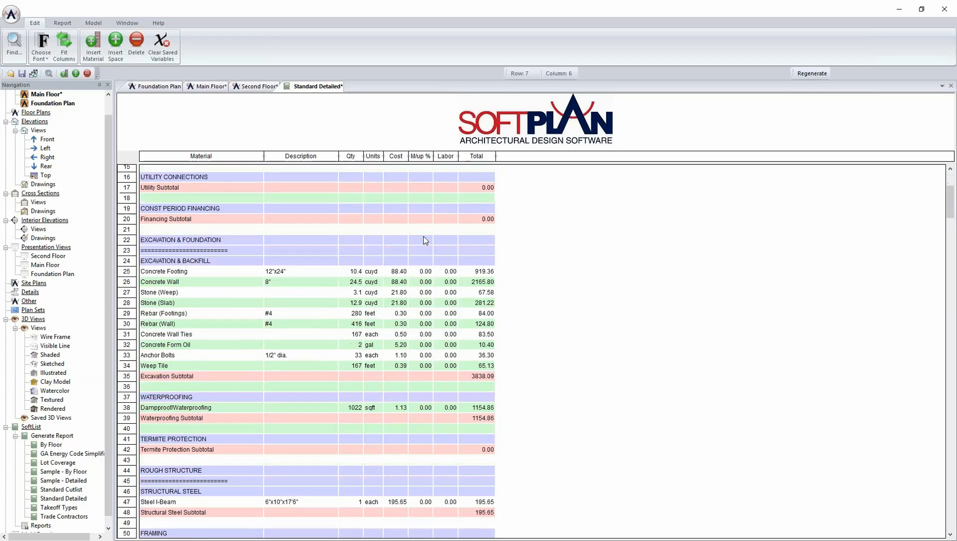
{"action": "scroll", "coordinate": [423, 239], "scroll_direction": "down", "scroll_amount": 1}
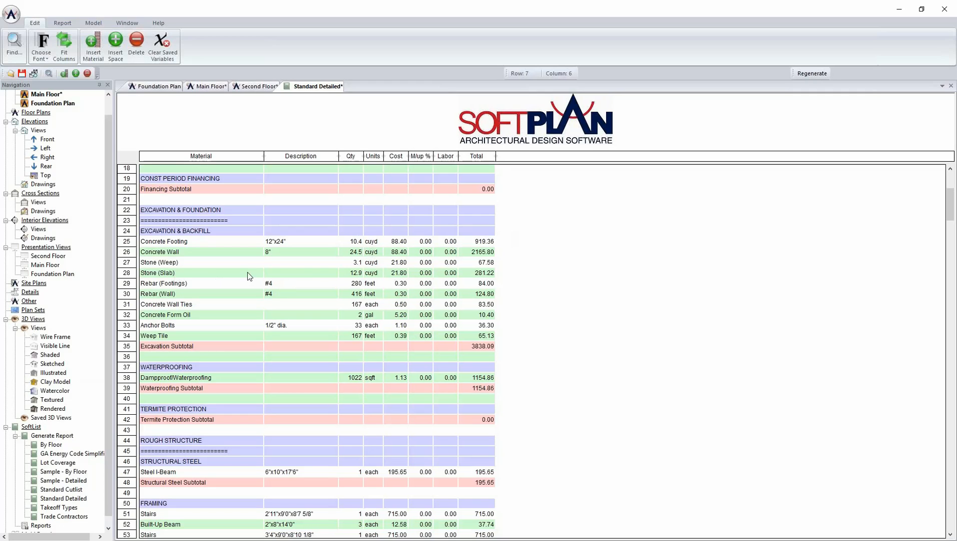
{"action": "left_click", "coordinate": [371, 276]}
{"action": "left_click", "coordinate": [490, 349]}
{"action": "scroll", "coordinate": [571, 357], "scroll_direction": "down", "scroll_amount": 6}
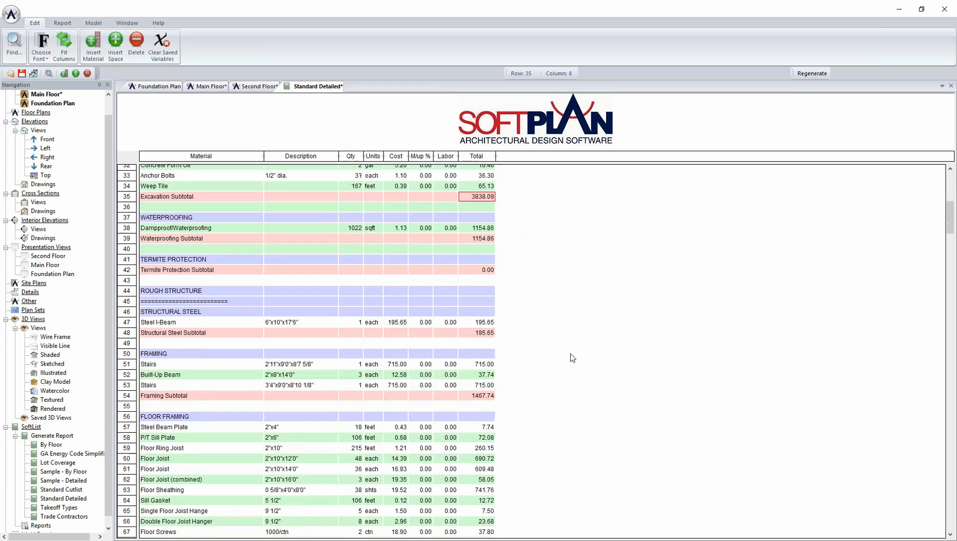
Step: Review the remaining report sections from framing through windows, doors and finishes to the total project cost, and return to the first row
{"action": "scroll", "coordinate": [572, 357], "scroll_direction": "down", "scroll_amount": 17}
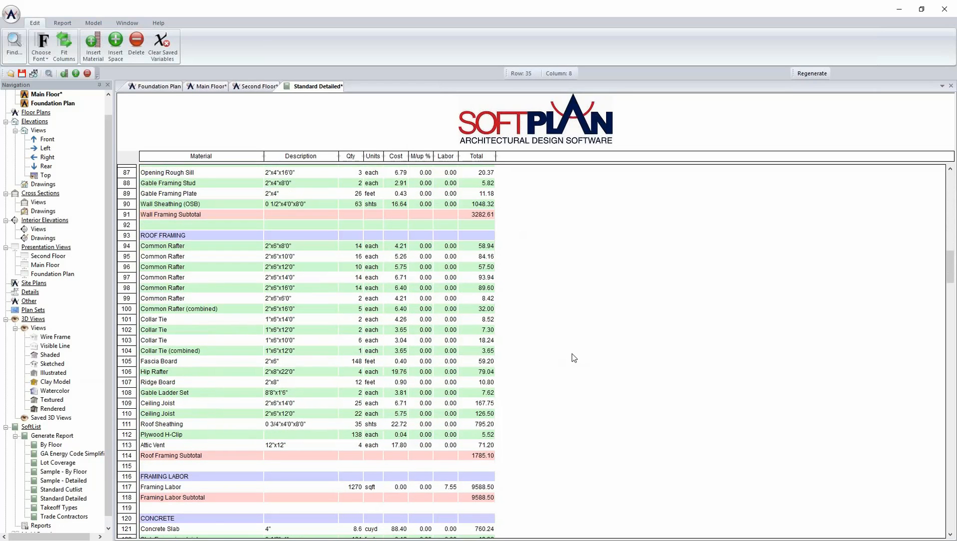
{"action": "scroll", "coordinate": [574, 357], "scroll_direction": "down", "scroll_amount": 4}
{"action": "scroll", "coordinate": [574, 357], "scroll_direction": "down", "scroll_amount": 3}
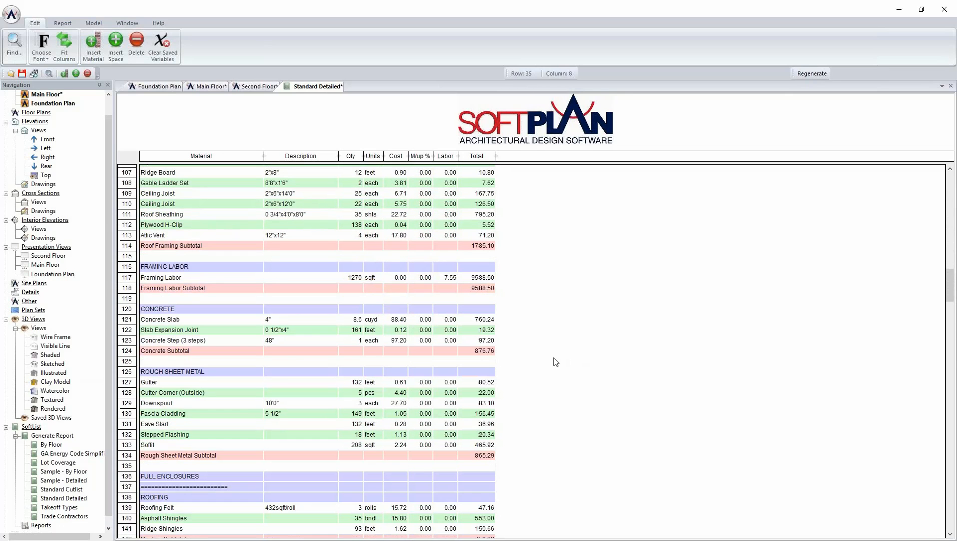
{"action": "scroll", "coordinate": [460, 371], "scroll_direction": "down", "scroll_amount": 3}
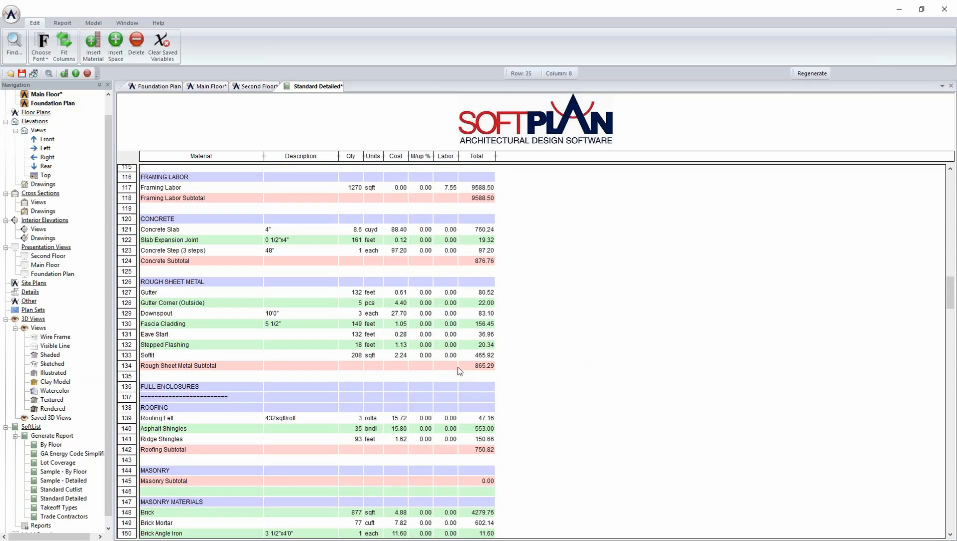
{"action": "scroll", "coordinate": [460, 371], "scroll_direction": "down", "scroll_amount": 11}
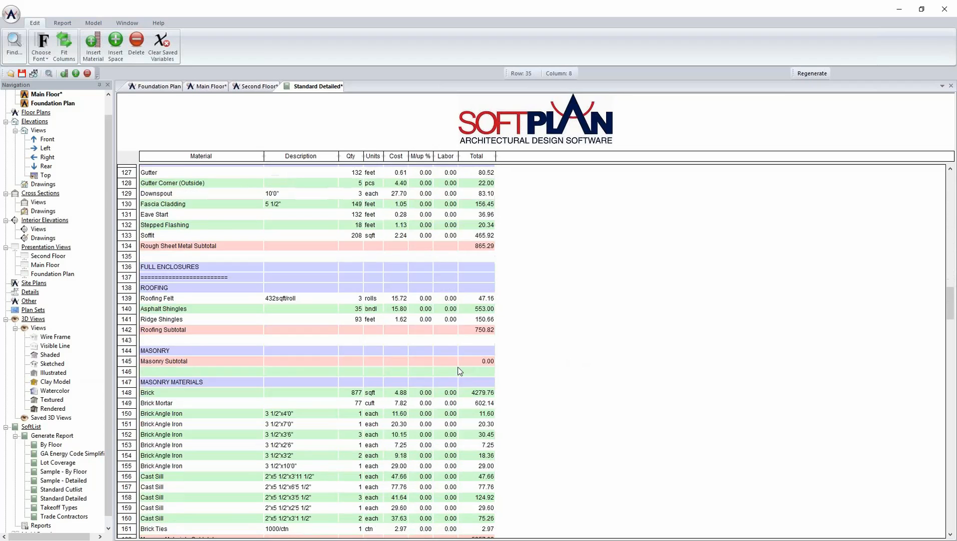
{"action": "scroll", "coordinate": [460, 371], "scroll_direction": "down", "scroll_amount": 10}
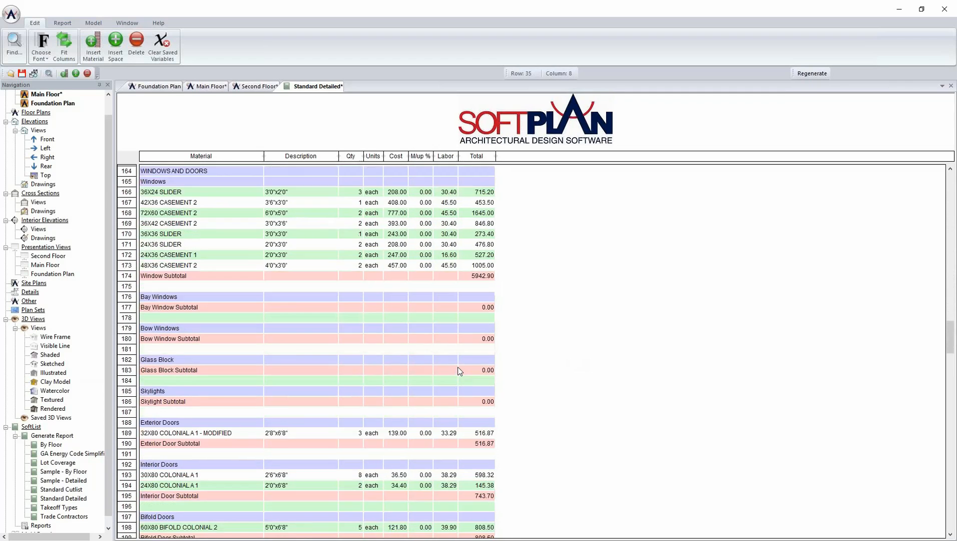
{"action": "scroll", "coordinate": [460, 370], "scroll_direction": "down", "scroll_amount": 7}
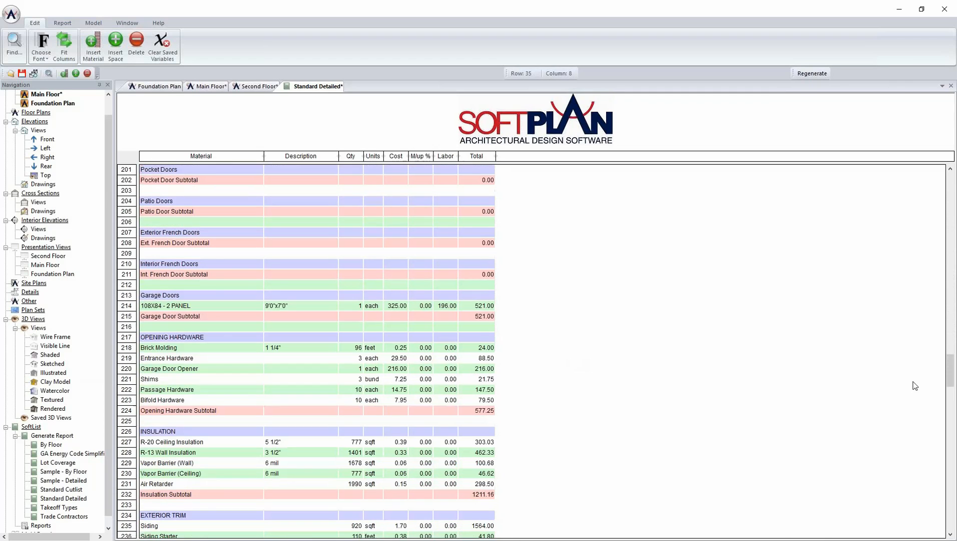
{"action": "left_click_drag", "start_coordinate": [950, 378], "coordinate": [950, 531]}
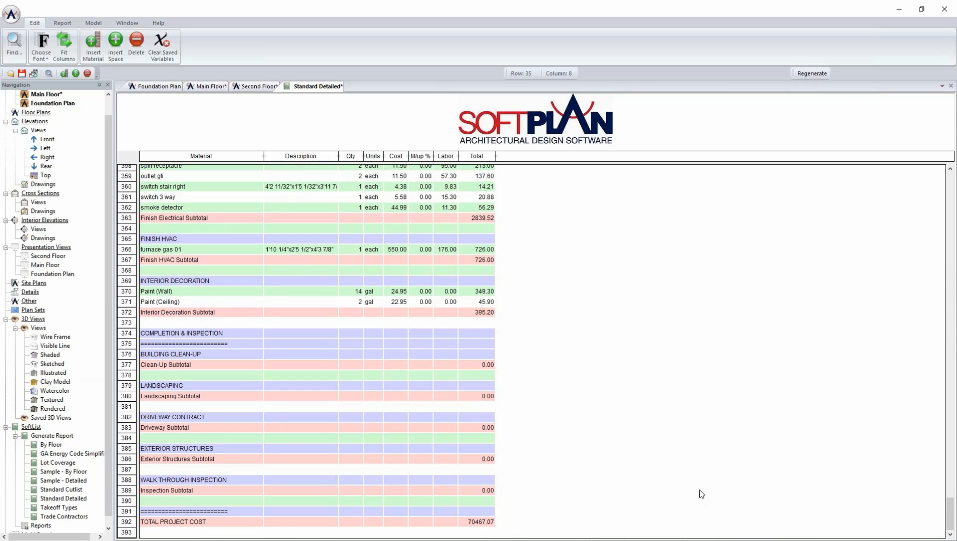
{"action": "left_click_drag", "start_coordinate": [949, 505], "coordinate": [950, 183]}
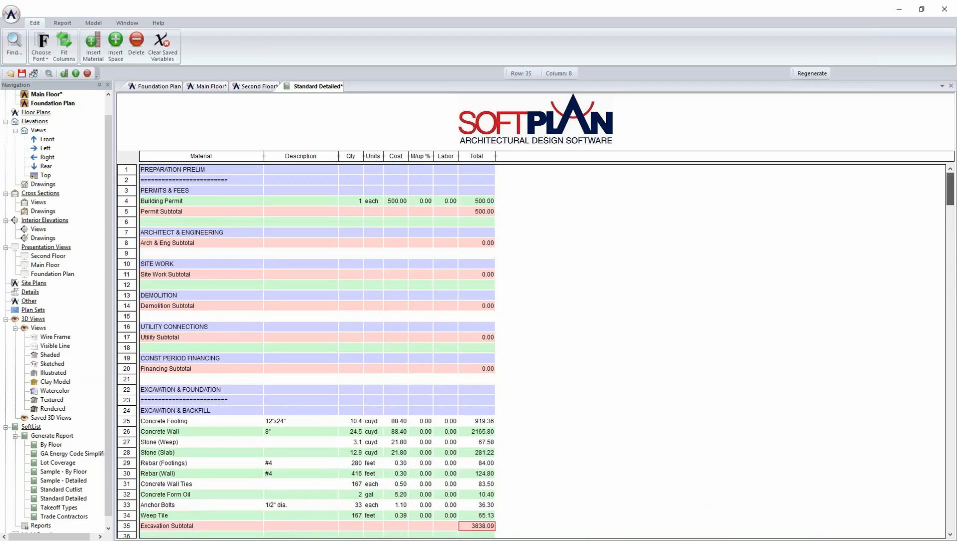
Step: Try a markup of 2 percent on the Stone (Slab) row and reset it to 0
{"action": "scroll", "coordinate": [470, 423], "scroll_direction": "down", "scroll_amount": 3}
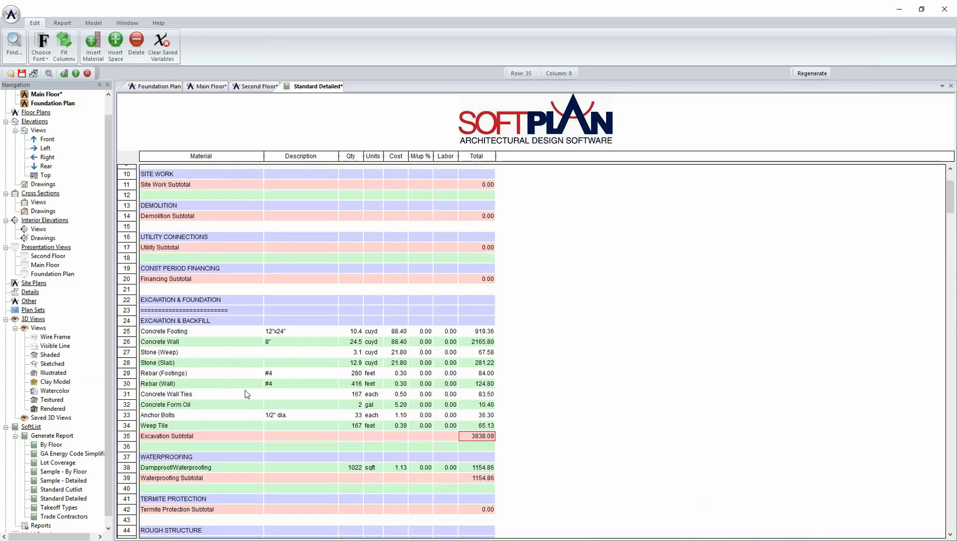
{"action": "left_click", "coordinate": [355, 363]}
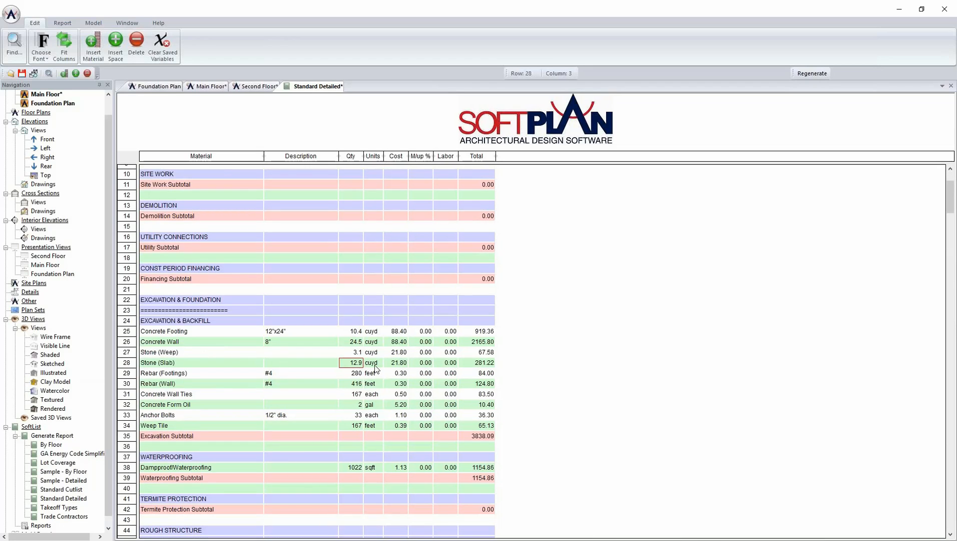
{"action": "left_click", "coordinate": [428, 364]}
{"action": "type", "text": "2"}
{"action": "key", "text": "Return"}
{"action": "type", "text": "0"}
{"action": "key", "text": "Return"}
{"action": "left_click", "coordinate": [449, 364]}
Step: Set the markup of the 2x4 Precut (B) material in the Wall Framing section to 5 percent
{"action": "scroll", "coordinate": [501, 353], "scroll_direction": "down", "scroll_amount": 2}
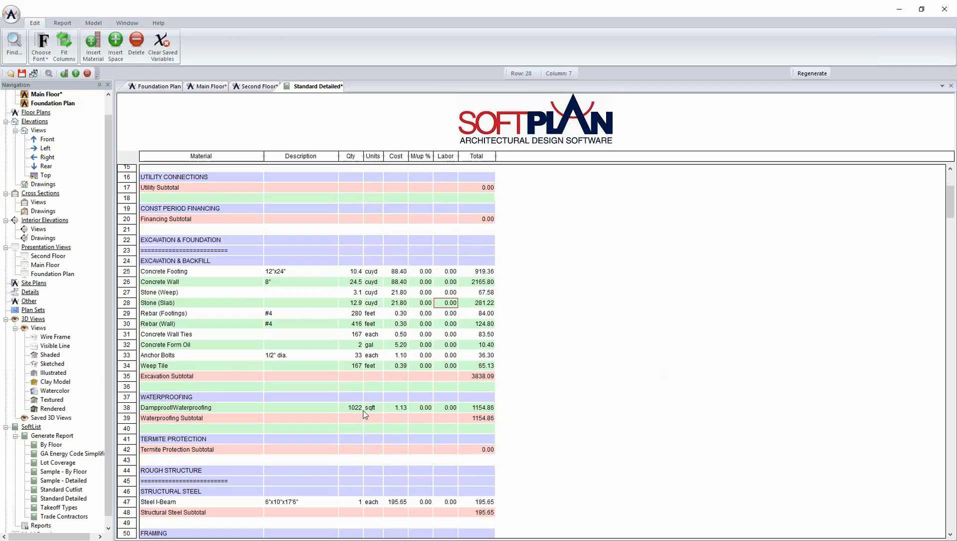
{"action": "scroll", "coordinate": [359, 414], "scroll_direction": "down", "scroll_amount": 9}
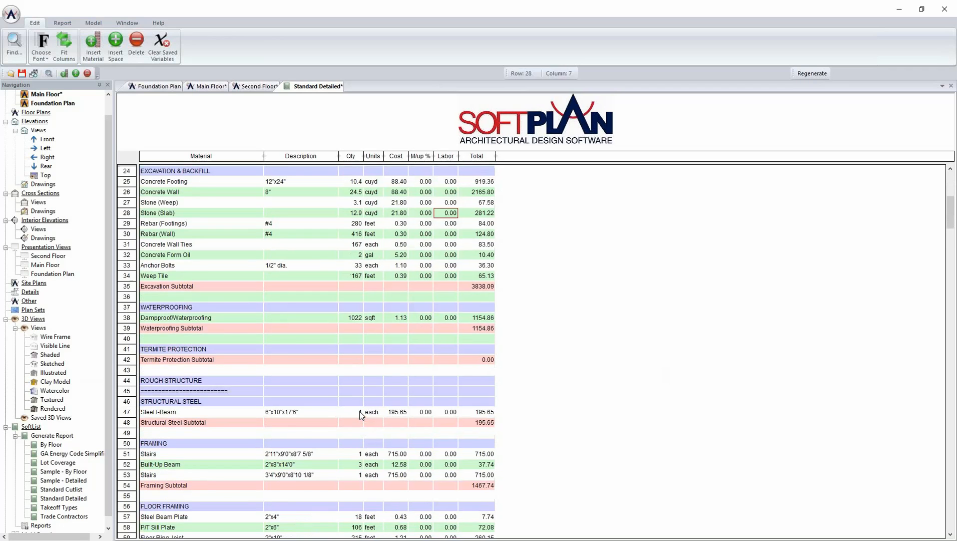
{"action": "scroll", "coordinate": [360, 414], "scroll_direction": "down", "scroll_amount": 5}
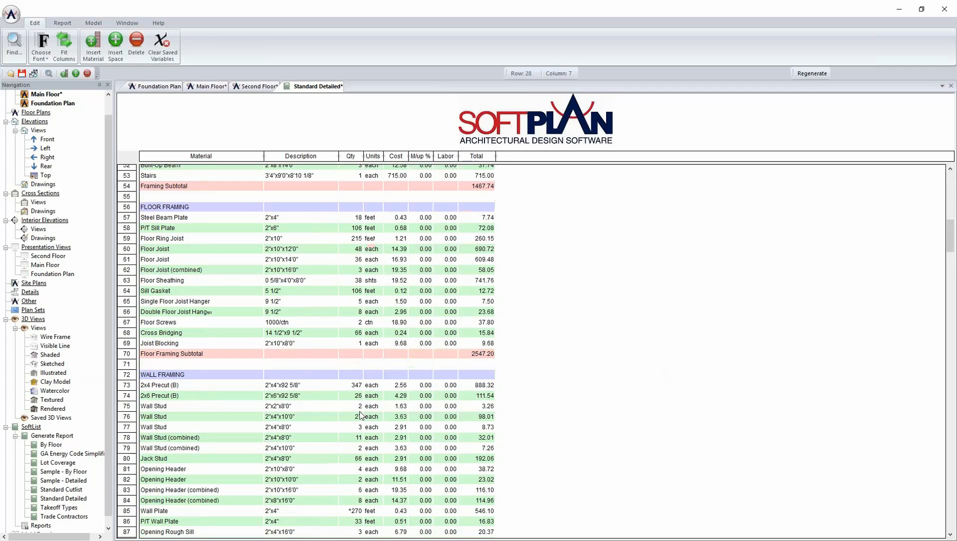
{"action": "left_click", "coordinate": [428, 356]}
{"action": "type", "text": "5"}
{"action": "key", "text": "Return"}
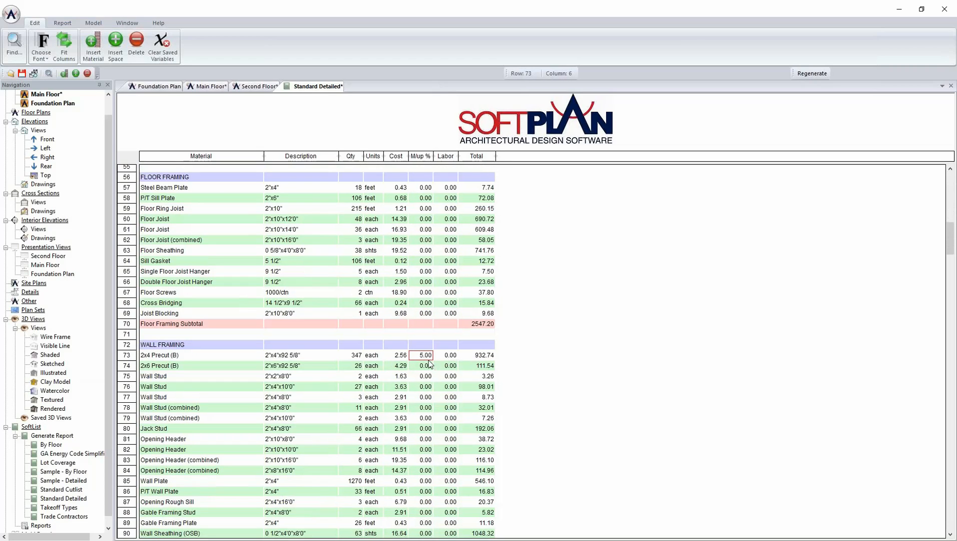
{"action": "left_click", "coordinate": [447, 354]}
{"action": "scroll", "coordinate": [476, 361], "scroll_direction": "down", "scroll_amount": 5}
{"action": "scroll", "coordinate": [477, 360], "scroll_direction": "up", "scroll_amount": 1}
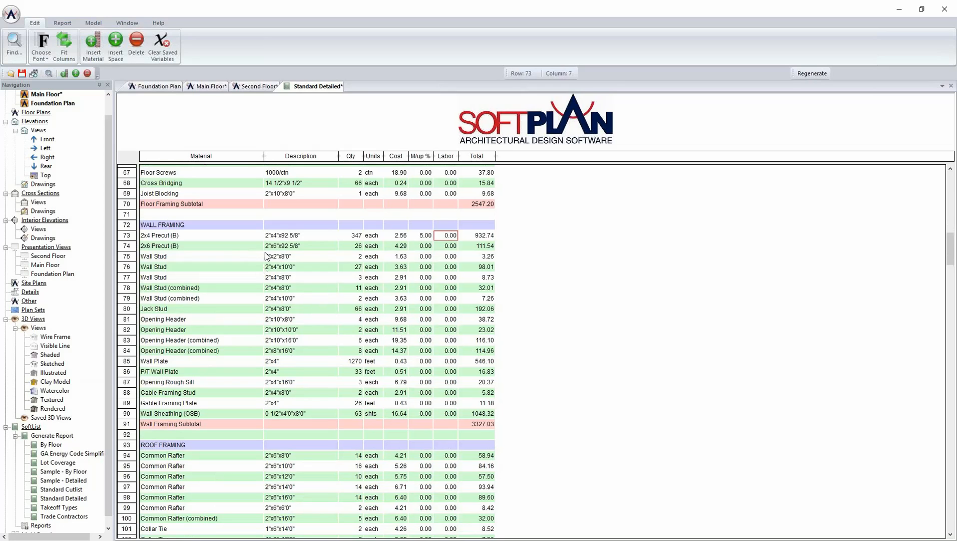
Step: Save the material report in the Material List Sample project folder as Detailed_Report
{"action": "left_click", "coordinate": [12, 16]}
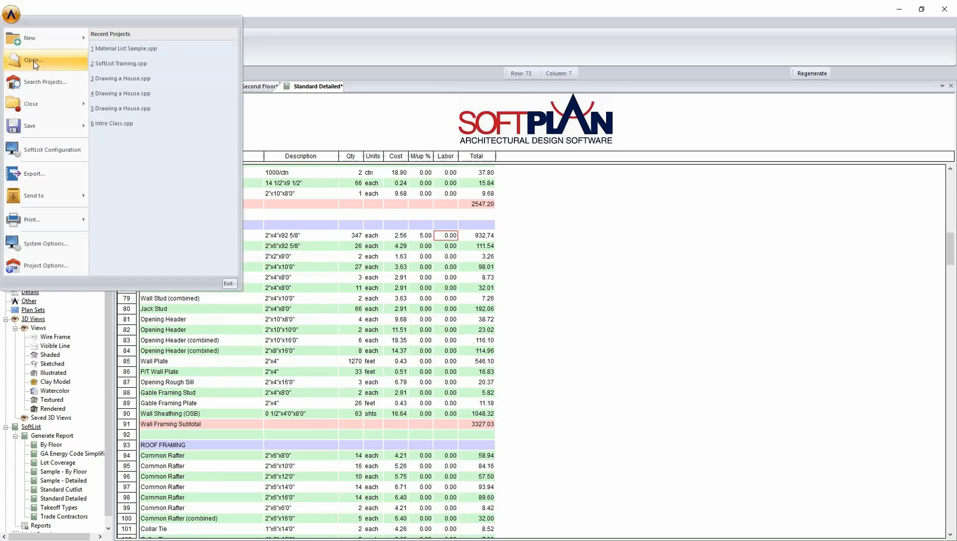
{"action": "mouse_move", "coordinate": [44, 126]}
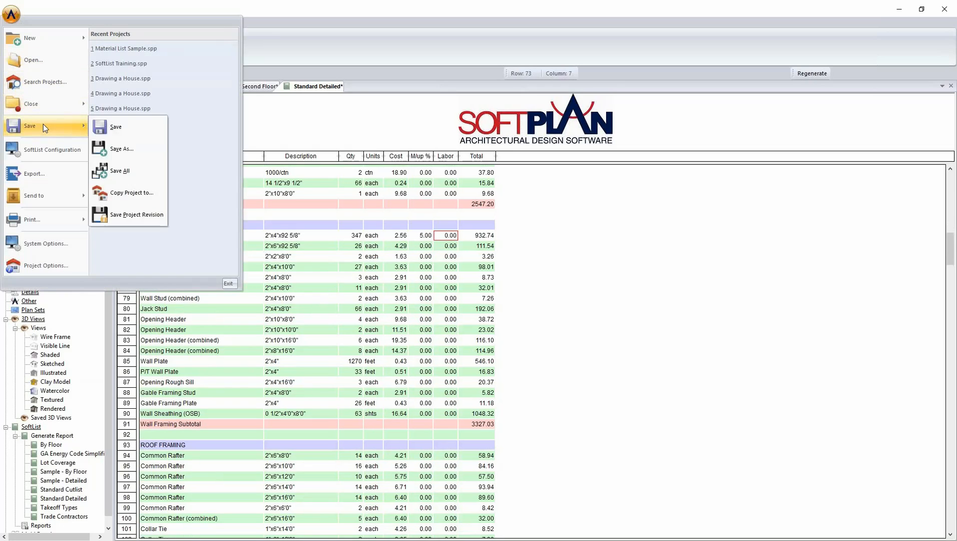
{"action": "left_click", "coordinate": [129, 150]}
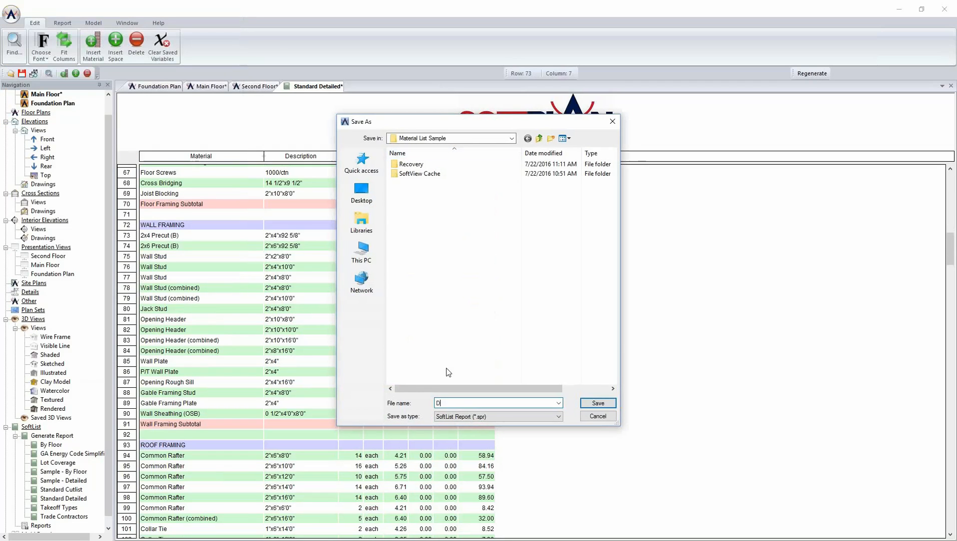
{"action": "type", "text": "etailed_Report"}
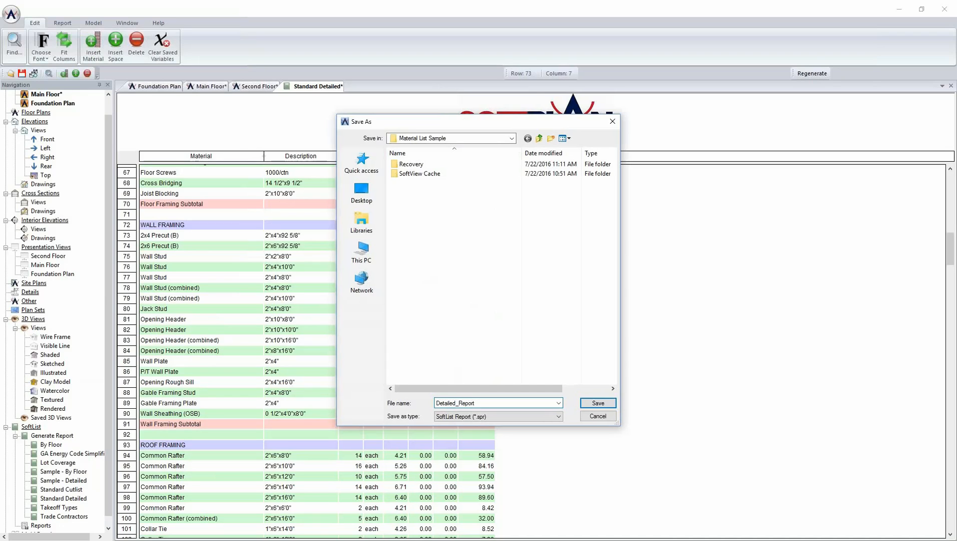
{"action": "left_click", "coordinate": [594, 402]}
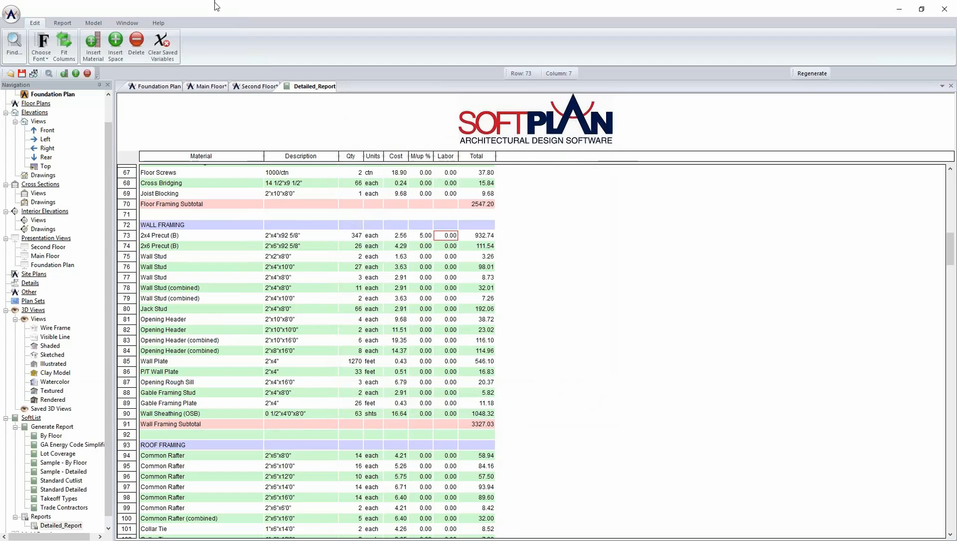
Step: Generate a Standard Cutlist report from the Main Floor drawing using the Standard Detailed (Default) report style
{"action": "left_click", "coordinate": [212, 86]}
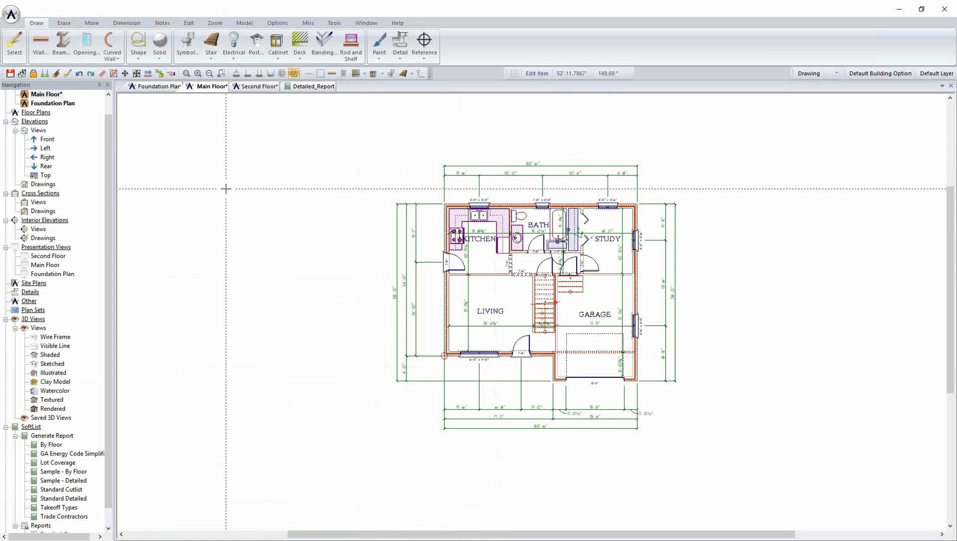
{"action": "double_click", "coordinate": [67, 489]}
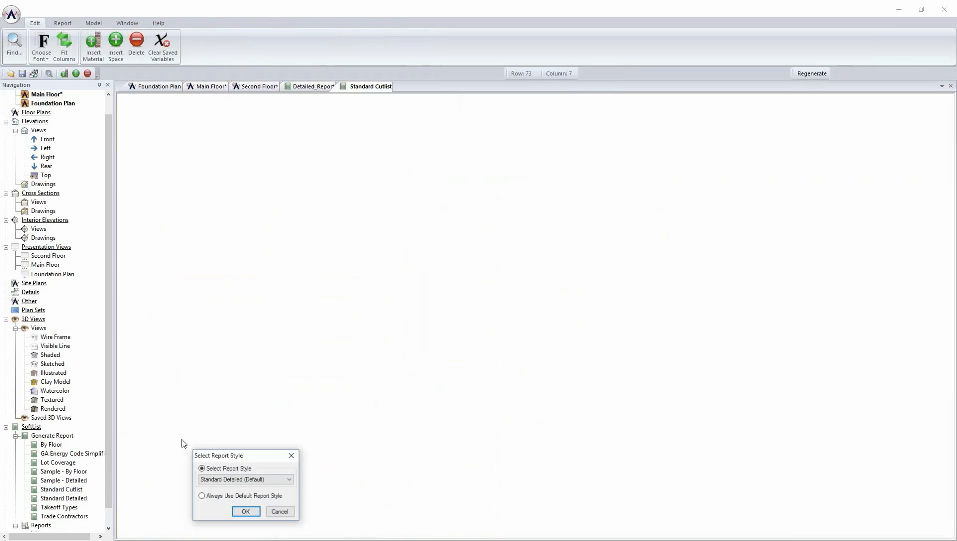
{"action": "left_click_drag", "start_coordinate": [228, 455], "coordinate": [571, 112]}
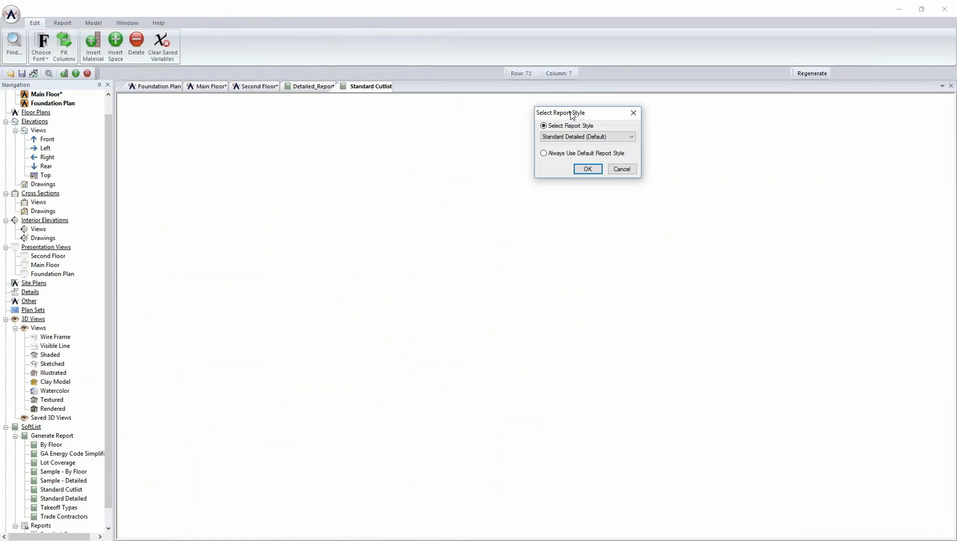
{"action": "left_click", "coordinate": [588, 170]}
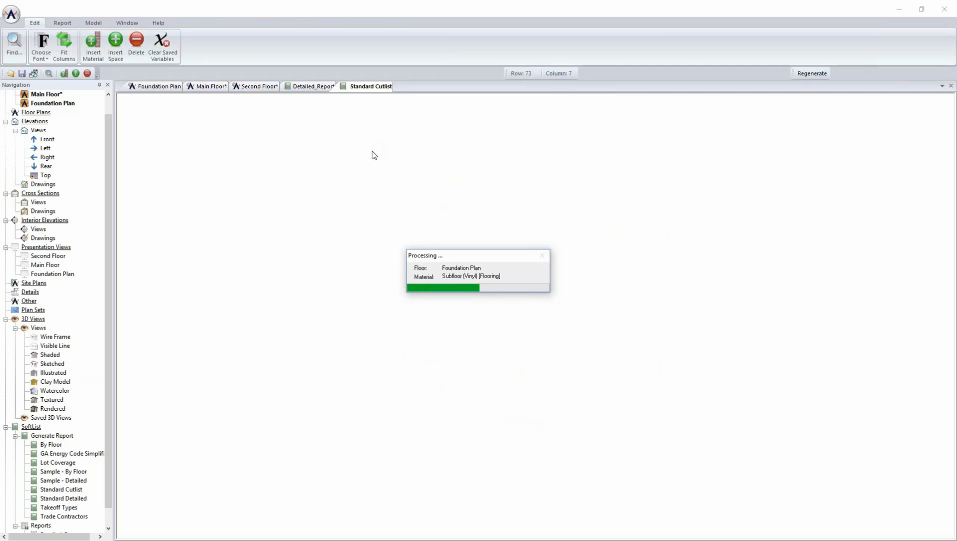
{"action": "left_click", "coordinate": [334, 159]}
{"action": "left_click", "coordinate": [333, 158]}
{"action": "left_click", "coordinate": [337, 159]}
{"action": "left_click", "coordinate": [337, 159]}
{"action": "left_click", "coordinate": [338, 159]}
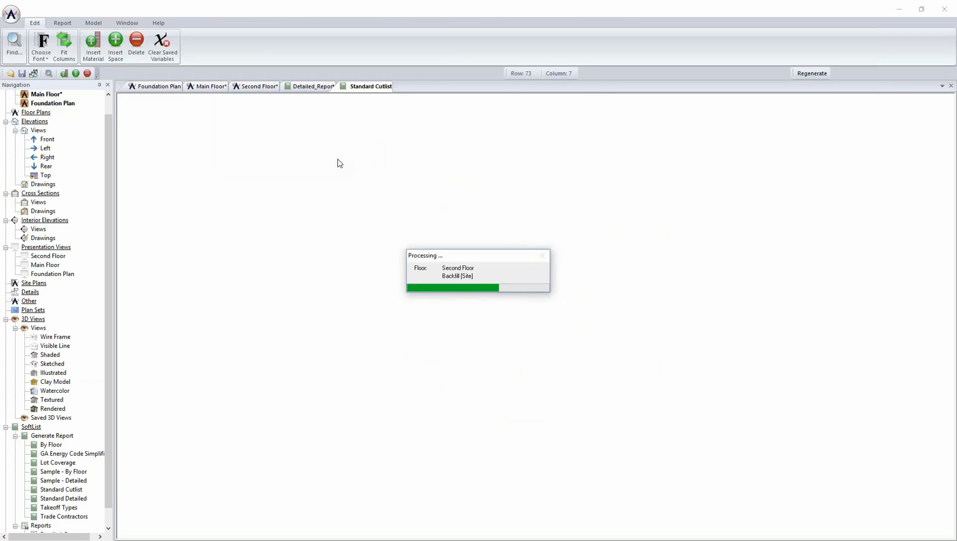
Step: Search the Standard Cutlist report for "joist" and examine the Floor Joist rows in the Floor Framing section
{"action": "left_click", "coordinate": [225, 413]}
{"action": "scroll", "coordinate": [224, 415], "scroll_direction": "down", "scroll_amount": 14}
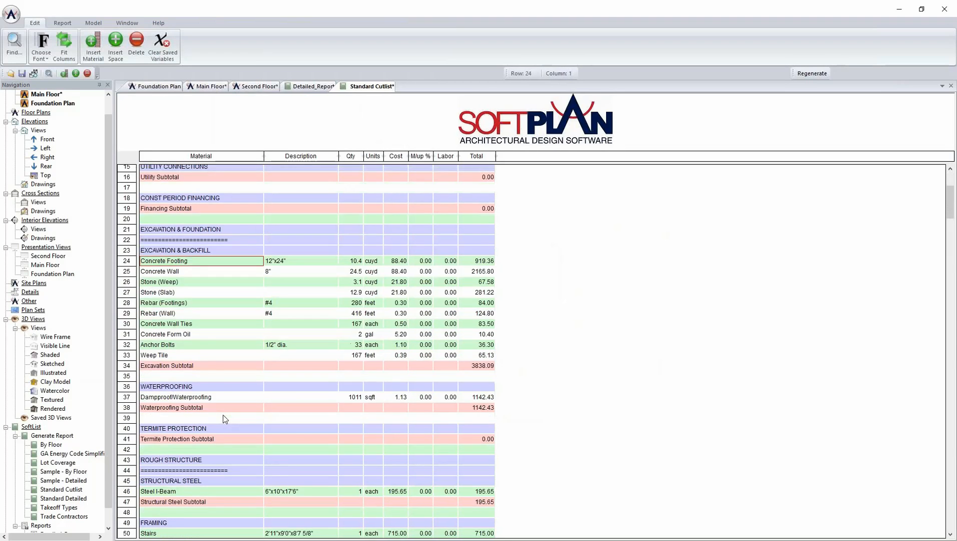
{"action": "scroll", "coordinate": [223, 419], "scroll_direction": "down", "scroll_amount": 9}
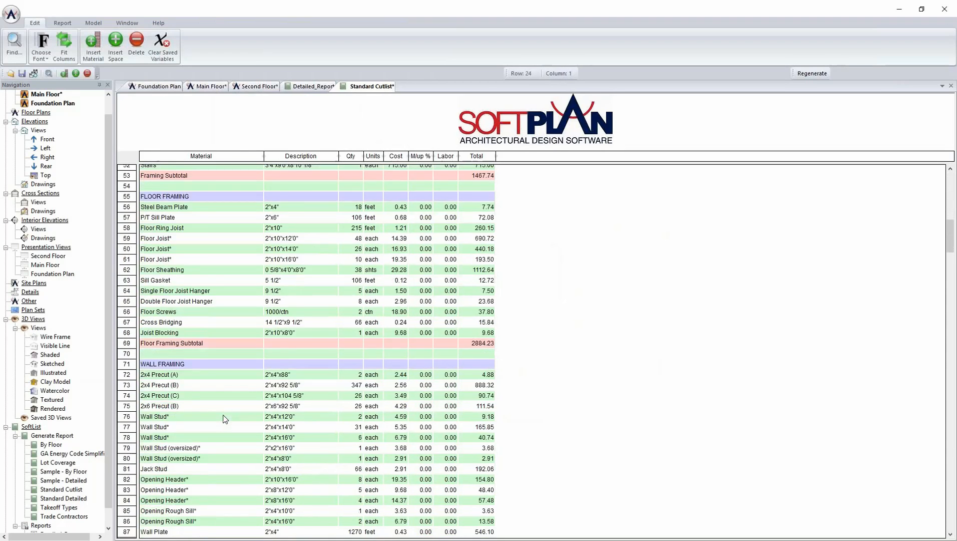
{"action": "scroll", "coordinate": [224, 419], "scroll_direction": "down", "scroll_amount": 5}
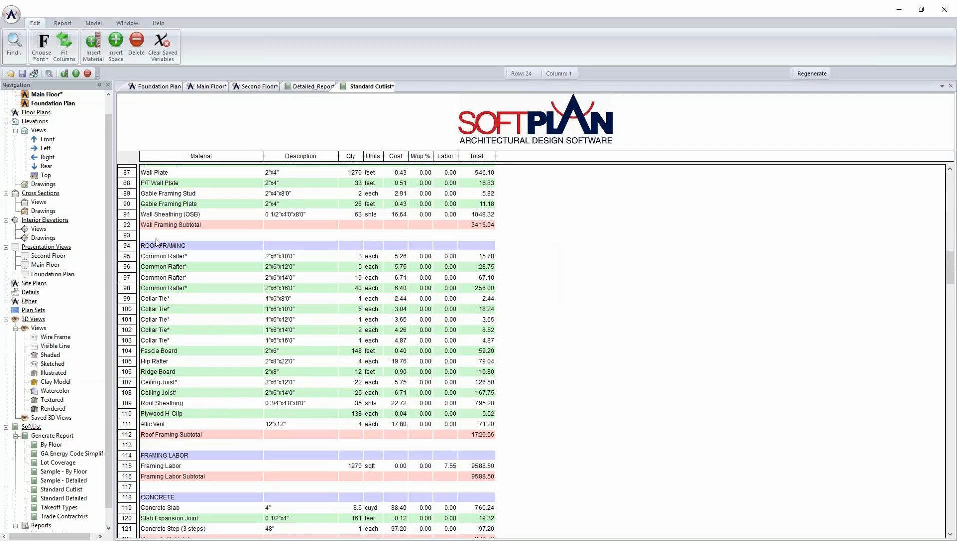
{"action": "left_click", "coordinate": [14, 48]}
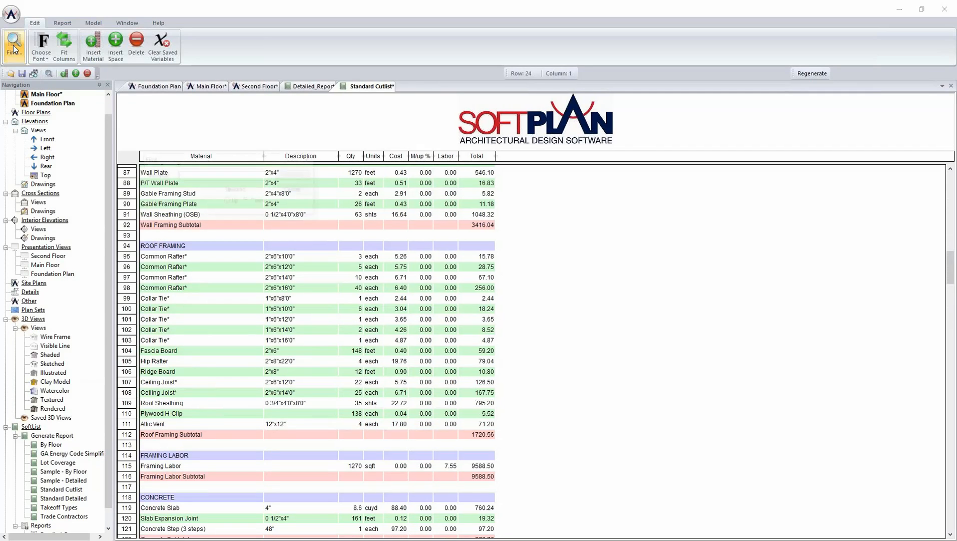
{"action": "type", "text": "joist"}
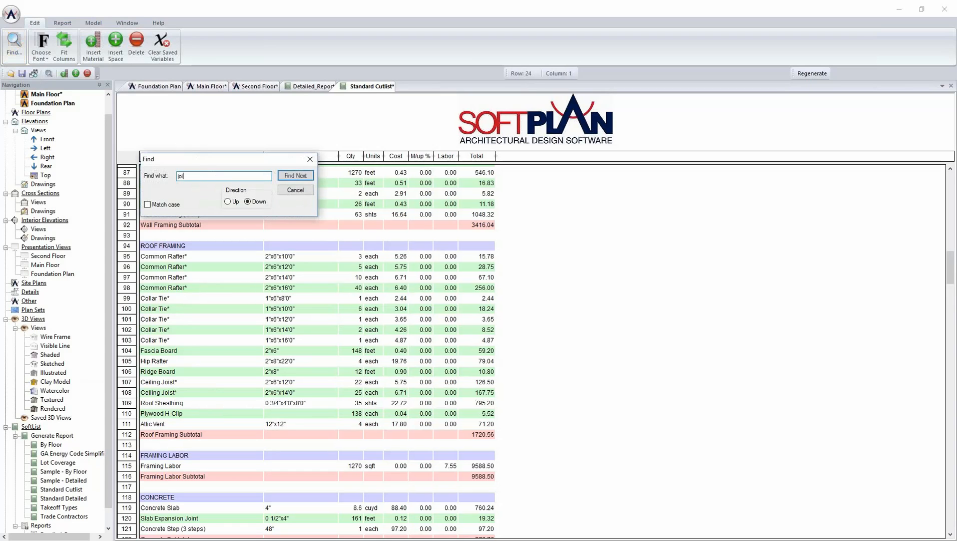
{"action": "left_click", "coordinate": [298, 177]}
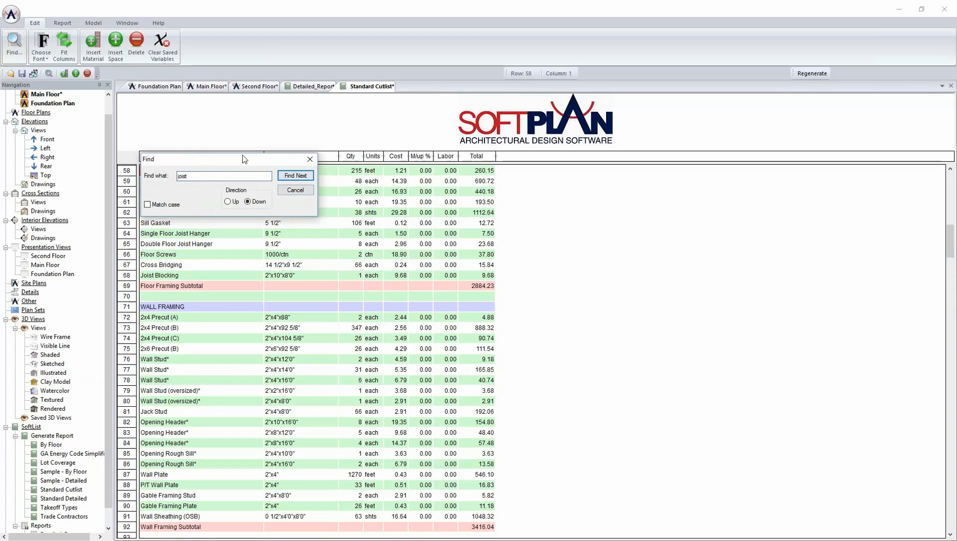
{"action": "left_click_drag", "start_coordinate": [239, 157], "coordinate": [624, 232]}
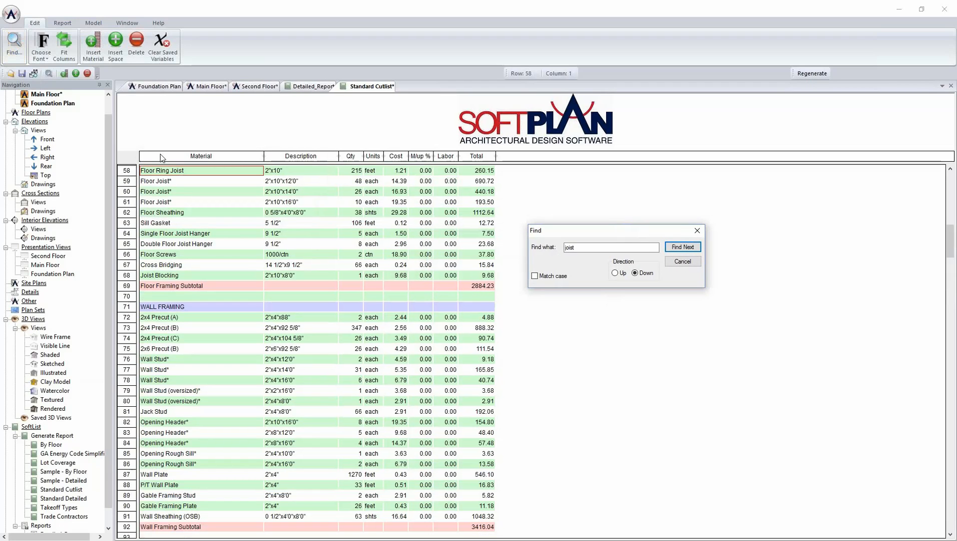
{"action": "scroll", "coordinate": [238, 244], "scroll_direction": "up", "scroll_amount": 1}
{"action": "scroll", "coordinate": [238, 245], "scroll_direction": "up", "scroll_amount": 1}
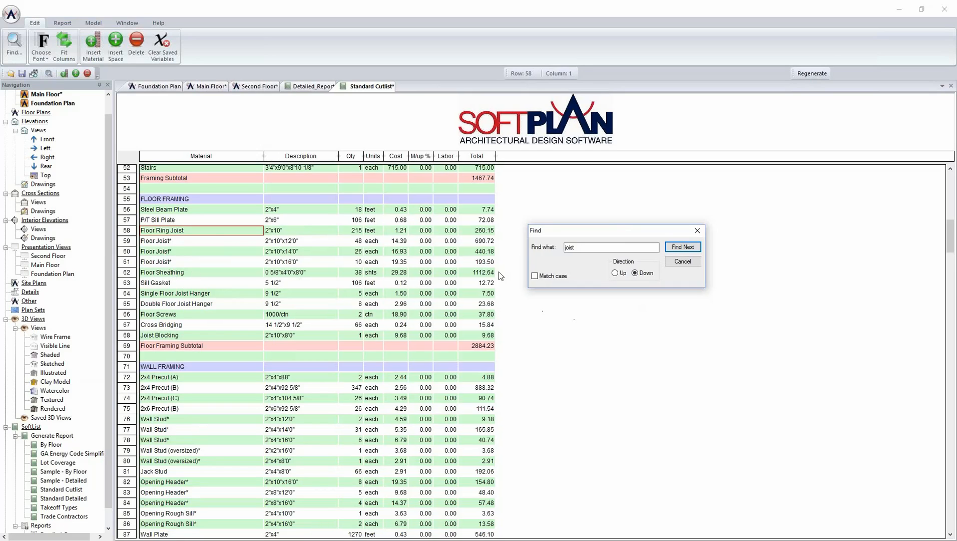
{"action": "left_click", "coordinate": [185, 240]}
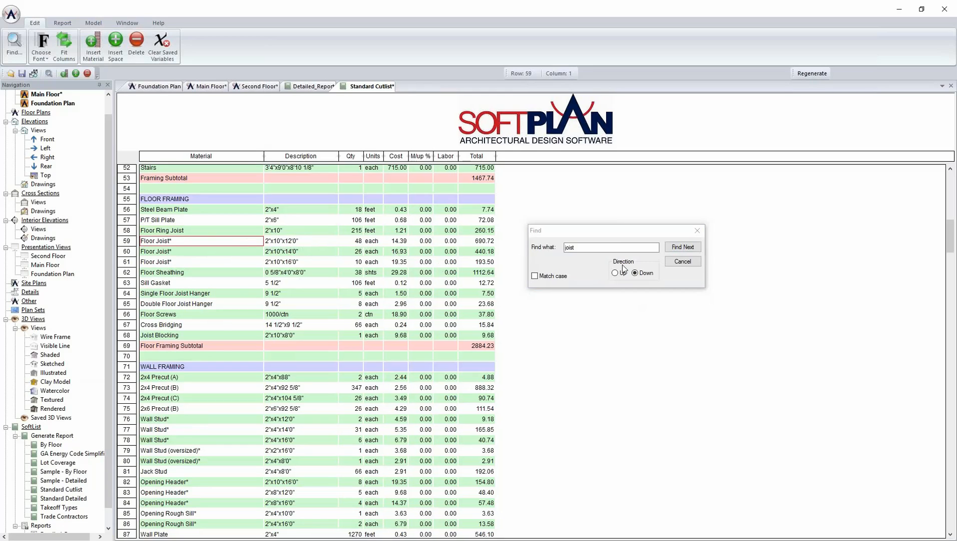
{"action": "left_click", "coordinate": [681, 263]}
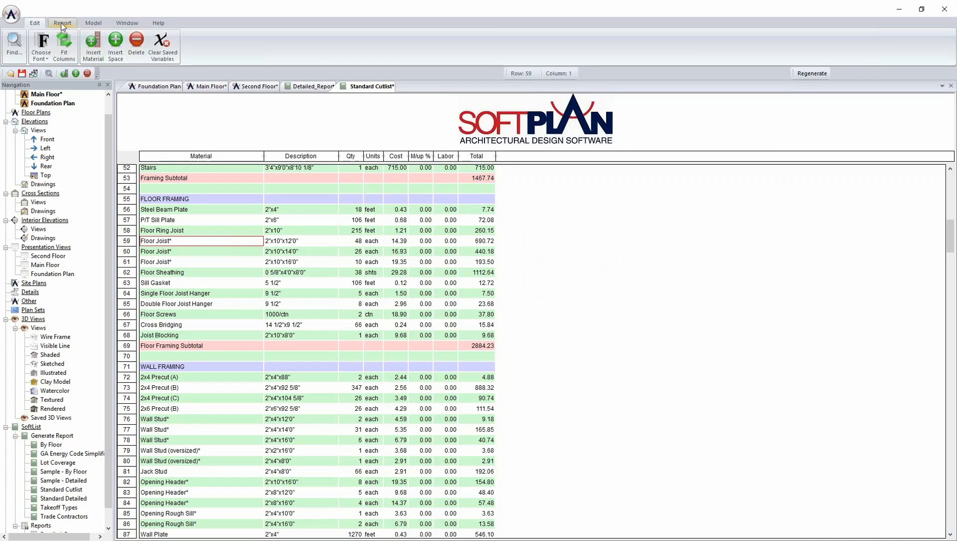
Step: Show the Cutlist Report of the Standard Cutlist and examine its stock lengths, cut pieces and waste back to the first Floor Joist row
{"action": "left_click", "coordinate": [313, 86]}
{"action": "left_click", "coordinate": [358, 87]}
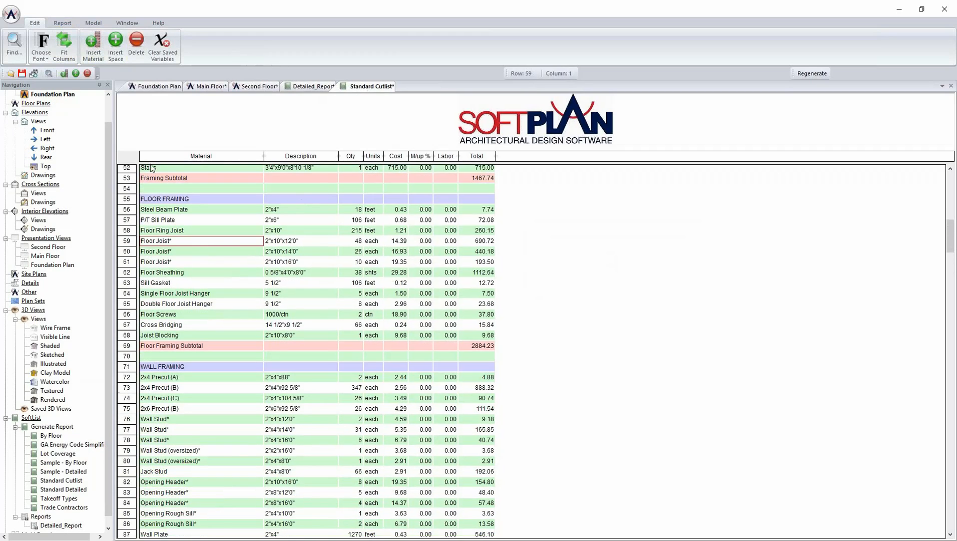
{"action": "left_click", "coordinate": [62, 23]}
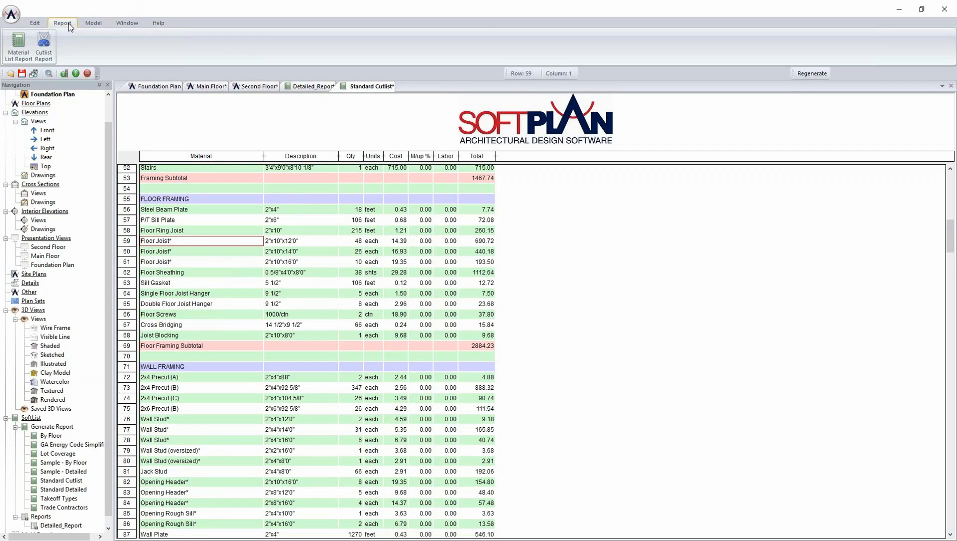
{"action": "left_click", "coordinate": [47, 49]}
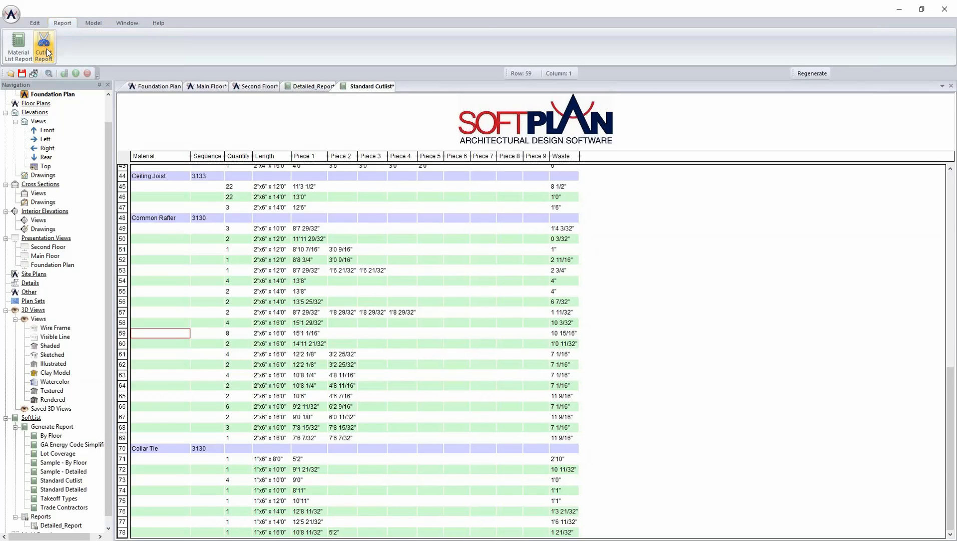
{"action": "left_click_drag", "start_coordinate": [47, 52], "coordinate": [45, 75]}
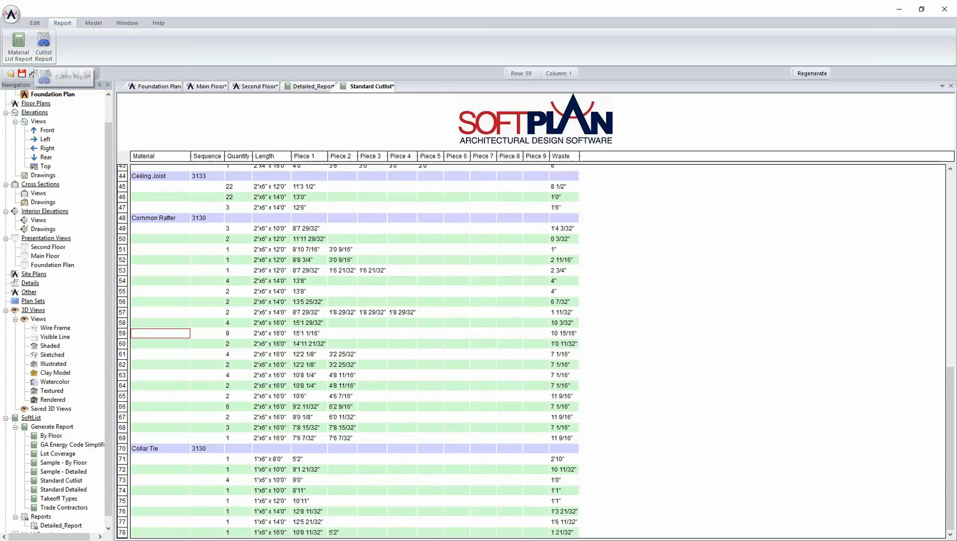
{"action": "left_click", "coordinate": [332, 284]}
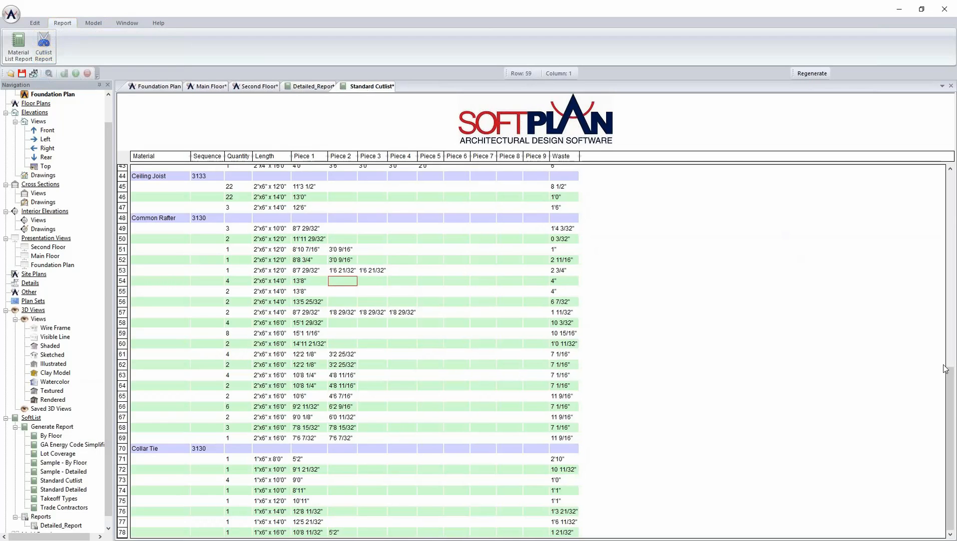
{"action": "left_click_drag", "start_coordinate": [953, 392], "coordinate": [946, 180]}
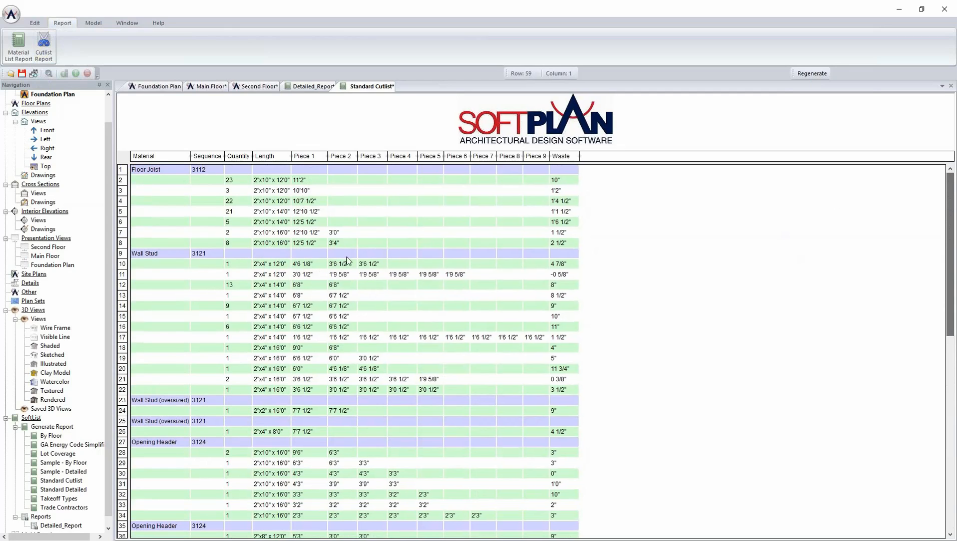
Step: Review the cutlist's Material List Report through the Roof Framing section and return to its Cutlist Report
{"action": "left_click", "coordinate": [15, 47]}
{"action": "scroll", "coordinate": [293, 394], "scroll_direction": "down", "scroll_amount": 1}
{"action": "scroll", "coordinate": [294, 397], "scroll_direction": "down", "scroll_amount": 20}
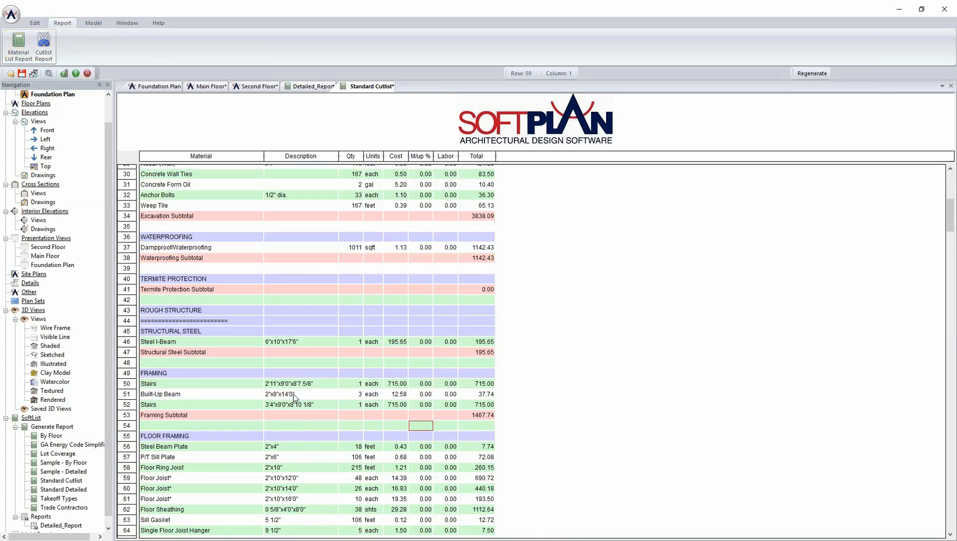
{"action": "scroll", "coordinate": [295, 397], "scroll_direction": "down", "scroll_amount": 4}
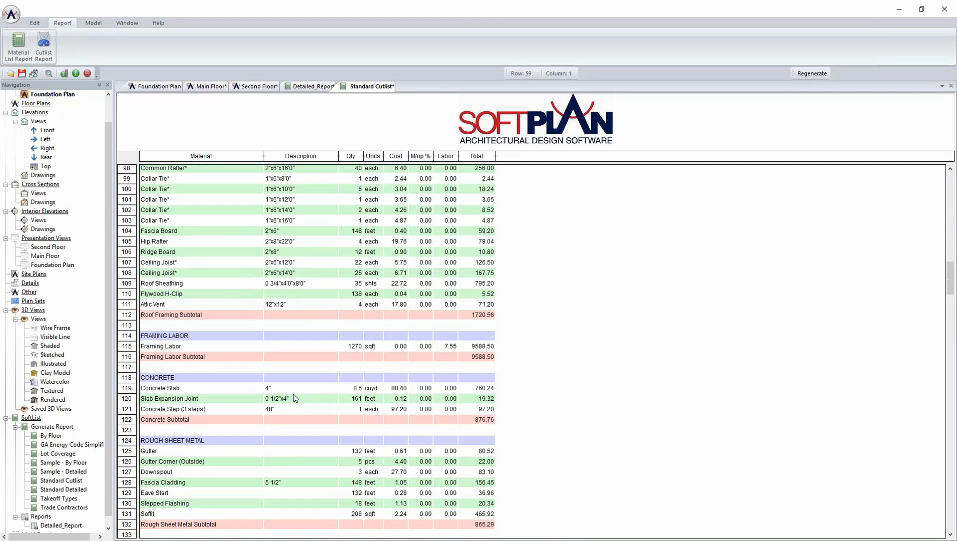
{"action": "scroll", "coordinate": [295, 397], "scroll_direction": "up", "scroll_amount": 2}
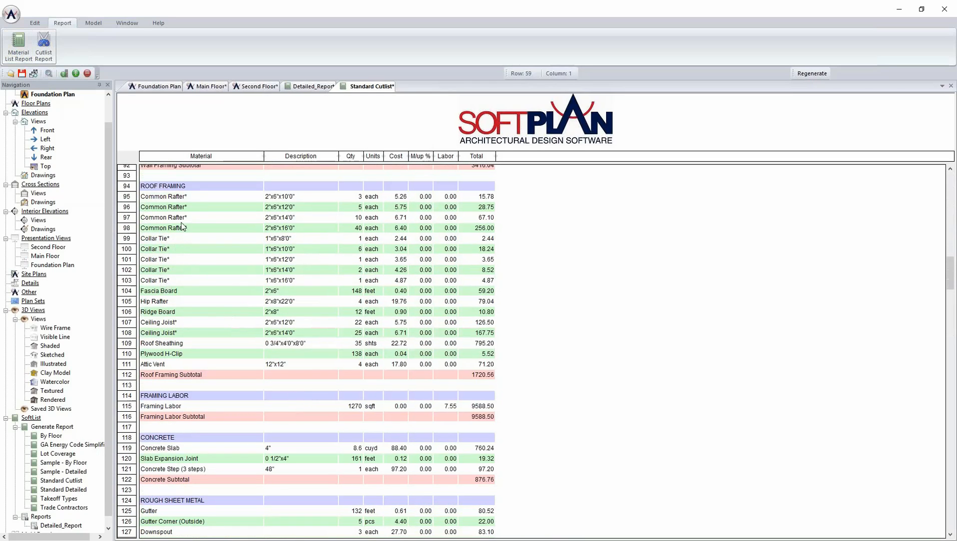
{"action": "left_click", "coordinate": [43, 48]}
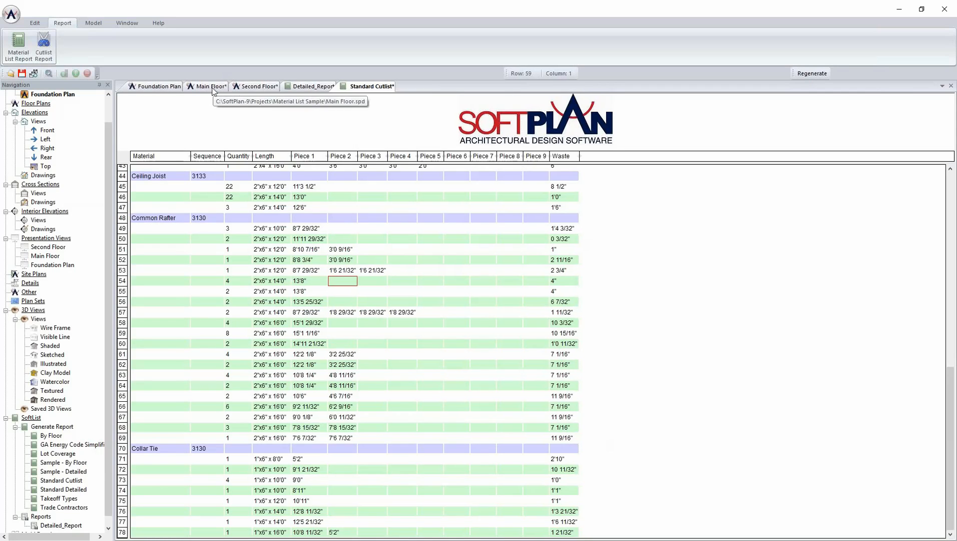
Step: Highlight the drawing entities that make up the 2x4 Precut (B) material in the Wall Framing section of Detailed_Report
{"action": "left_click", "coordinate": [306, 86]}
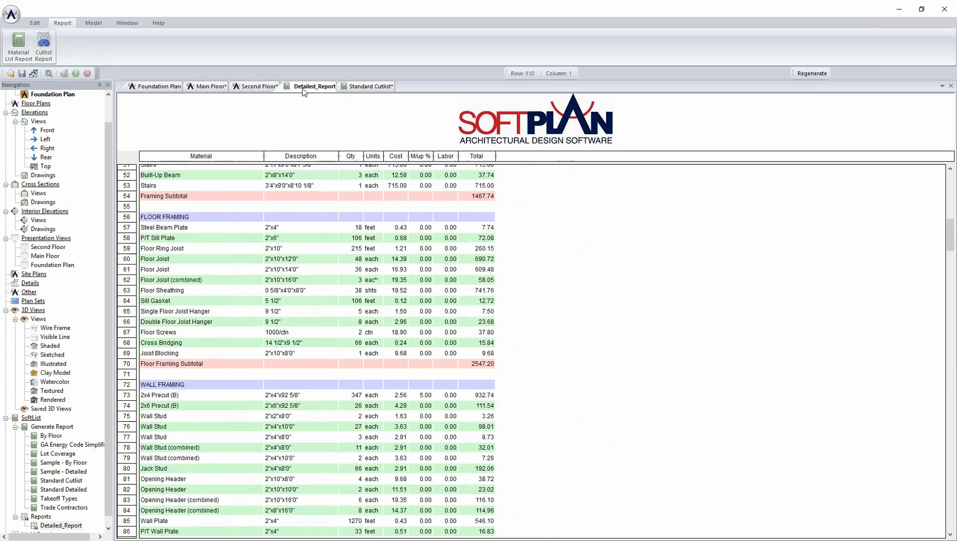
{"action": "mouse_move", "coordinate": [951, 242]}
{"action": "left_mouse_down"}
{"action": "mouse_move", "coordinate": [951, 201]}
{"action": "mouse_move", "coordinate": [951, 229]}
{"action": "left_mouse_up"}
{"action": "scroll", "coordinate": [241, 369], "scroll_direction": "down", "scroll_amount": 4}
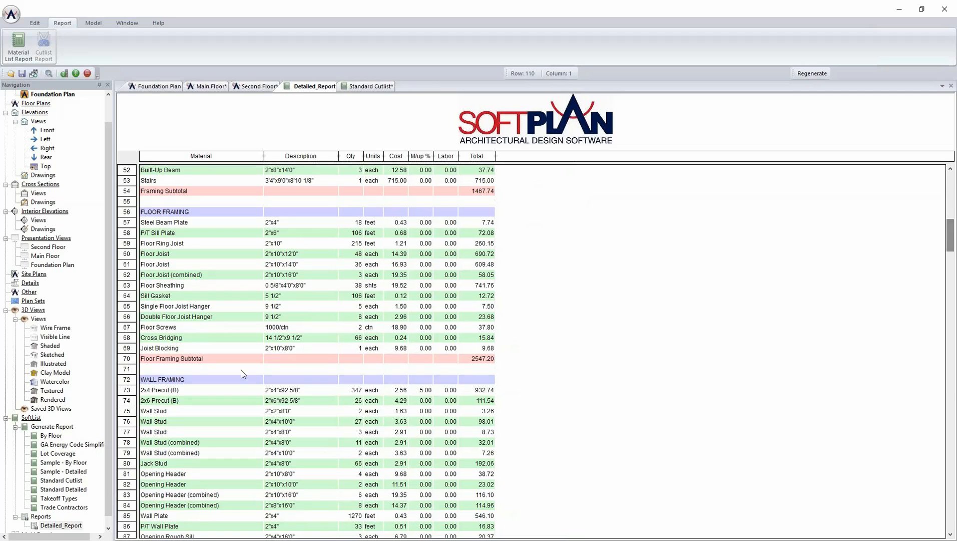
{"action": "left_click", "coordinate": [165, 395]}
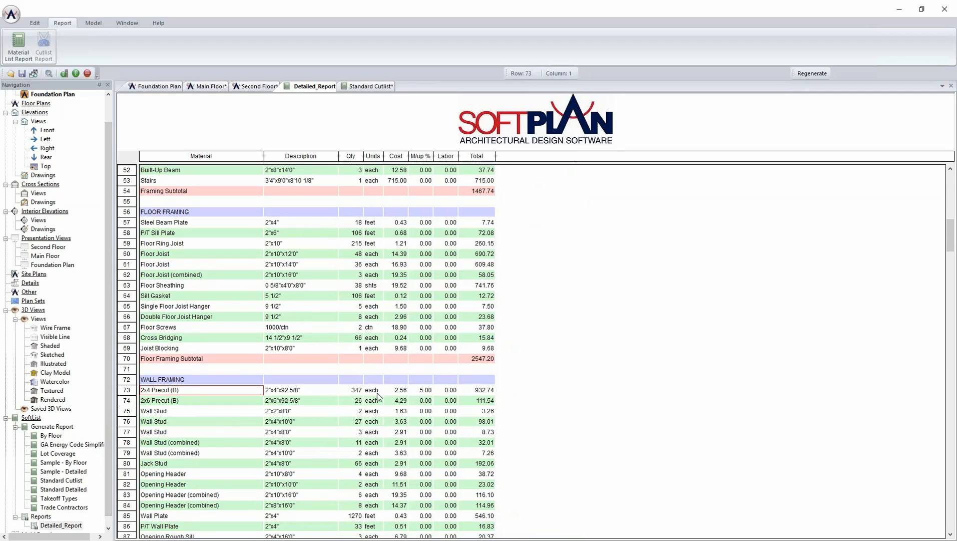
{"action": "right_click", "coordinate": [195, 394]}
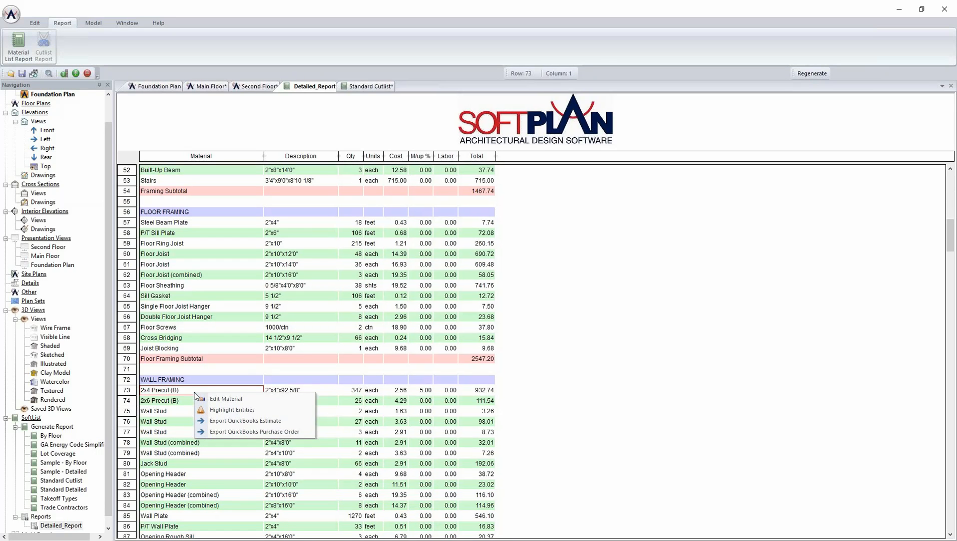
{"action": "left_click", "coordinate": [250, 410]}
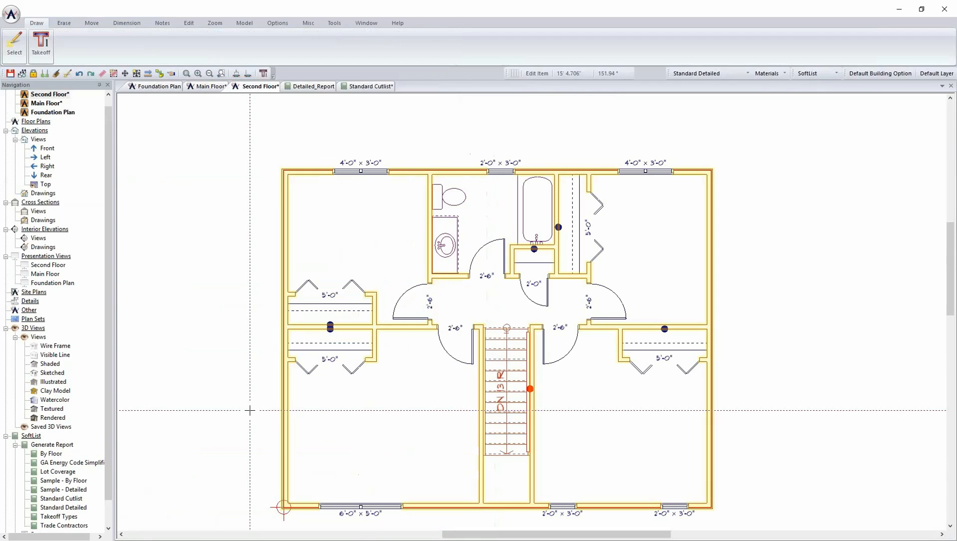
Step: Examine the highlighted 2x4 Precut (B) walls on the Main Floor and Second Floor plans
{"action": "left_click", "coordinate": [210, 86]}
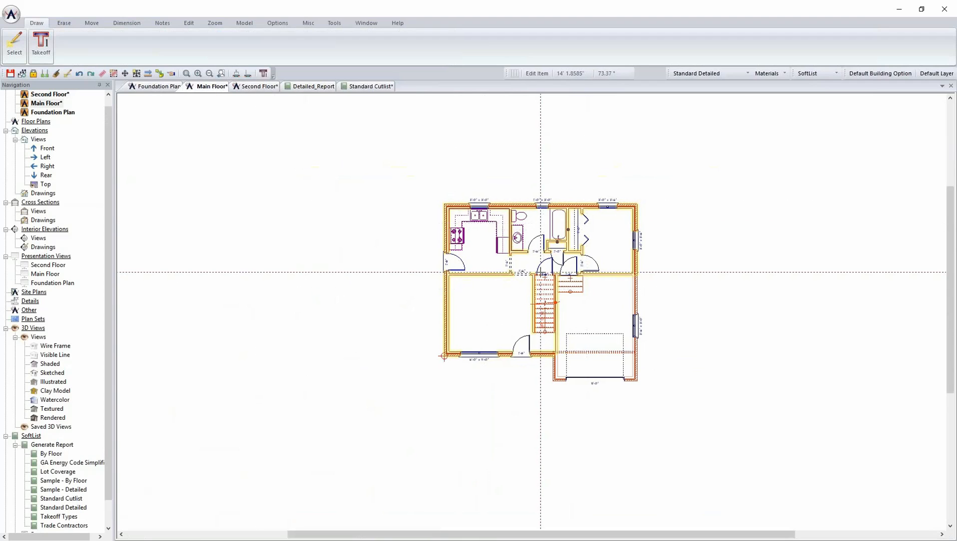
{"action": "left_click", "coordinate": [258, 88]}
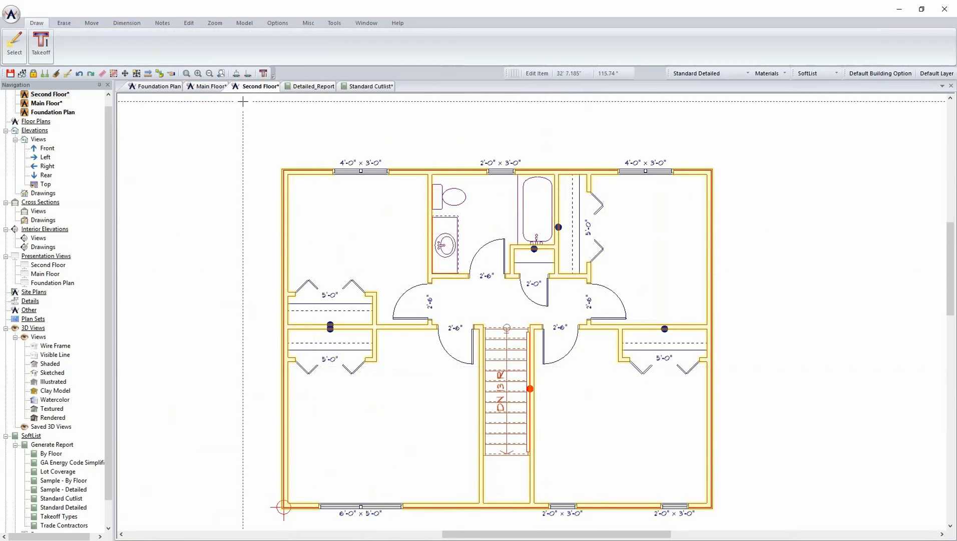
{"action": "left_click", "coordinate": [210, 86]}
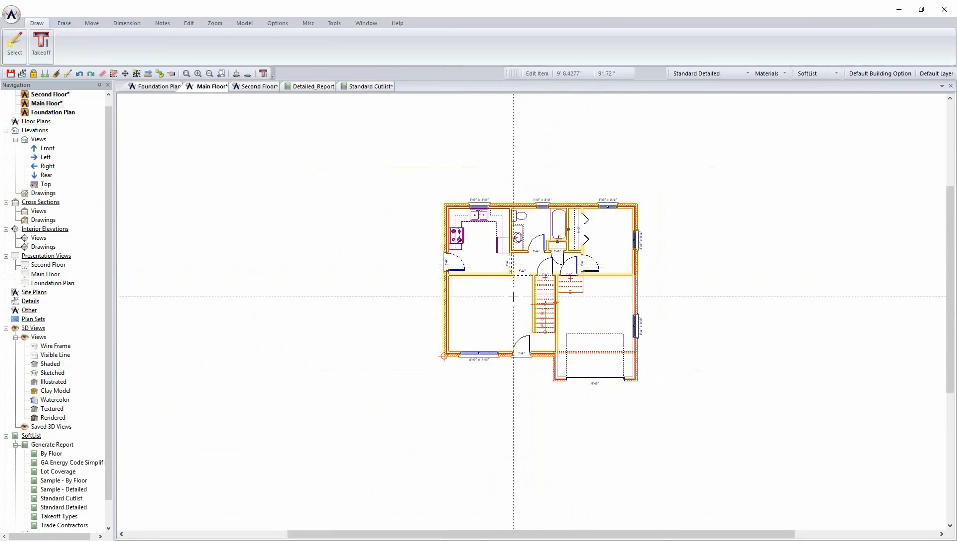
Step: Highlight the drawing entities behind the 2"x10"x8'0" Opening Header in Detailed_Report and view them on the Second Floor and Main Floor plans
{"action": "left_click", "coordinate": [308, 87]}
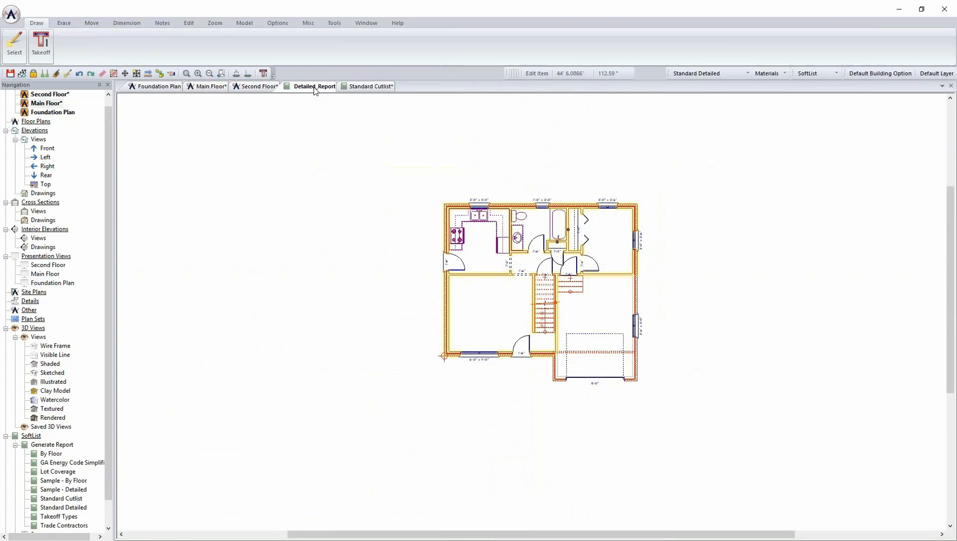
{"action": "scroll", "coordinate": [264, 347], "scroll_direction": "down", "scroll_amount": 15}
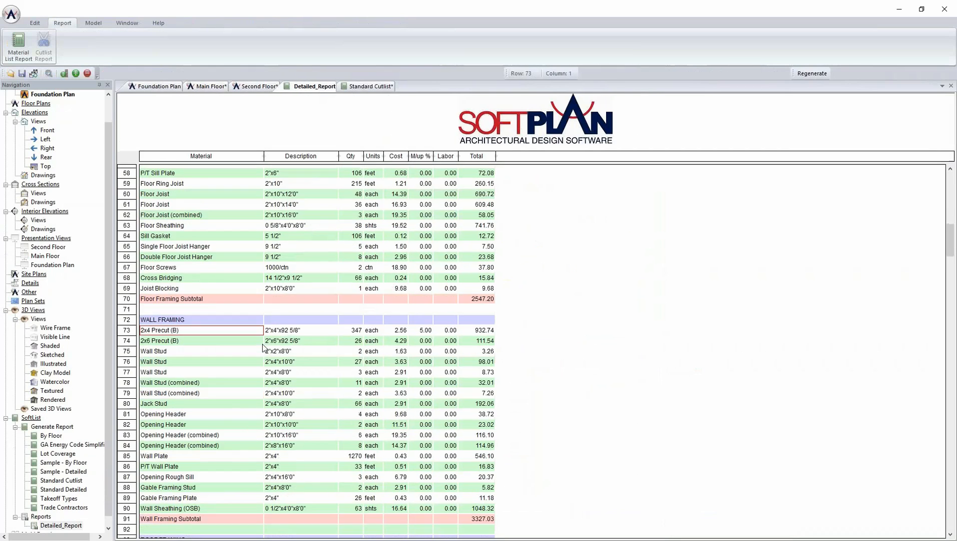
{"action": "left_click", "coordinate": [181, 415]}
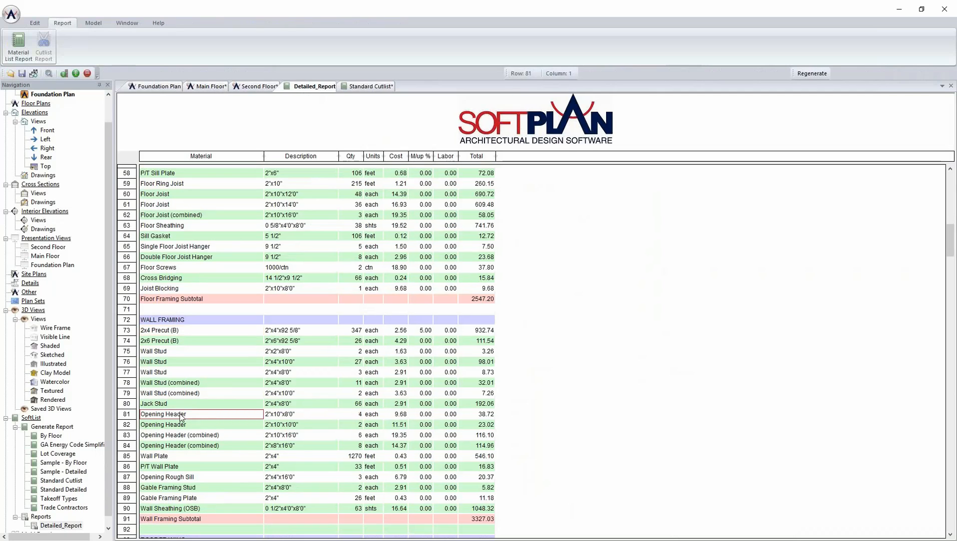
{"action": "right_click", "coordinate": [181, 418]}
{"action": "left_click", "coordinate": [218, 434]}
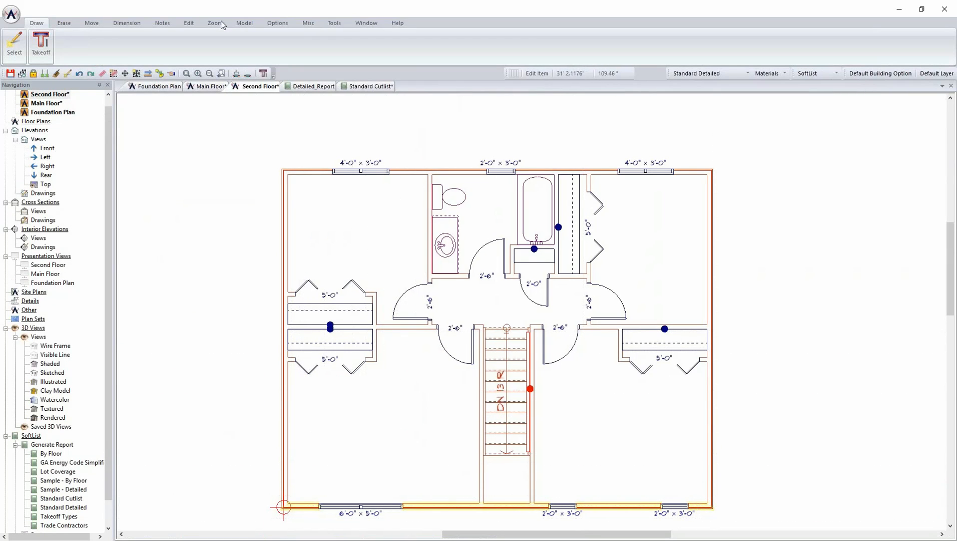
{"action": "left_click", "coordinate": [206, 86]}
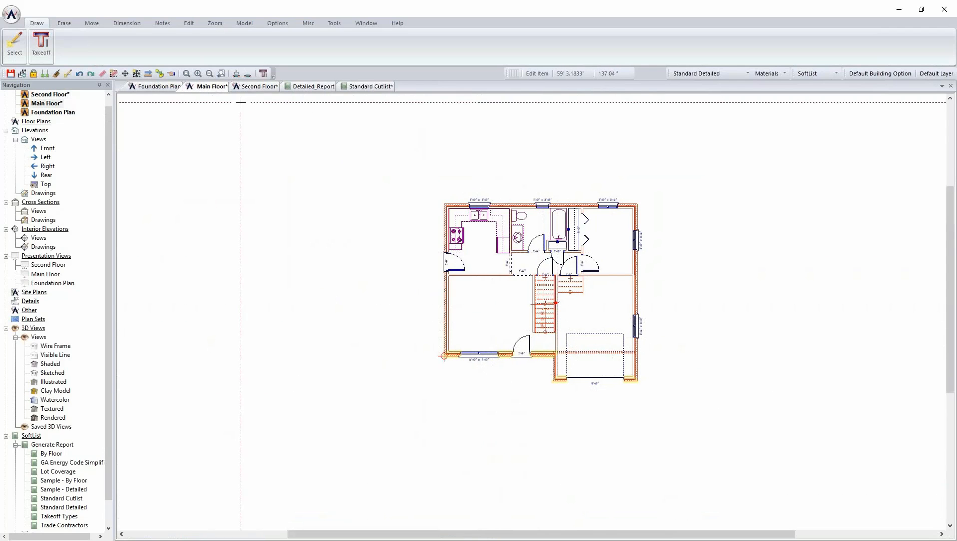
Step: Return to Detailed_Report and examine the material and description of the 2"x10"x10'0" Opening Header row
{"action": "left_click", "coordinate": [315, 87]}
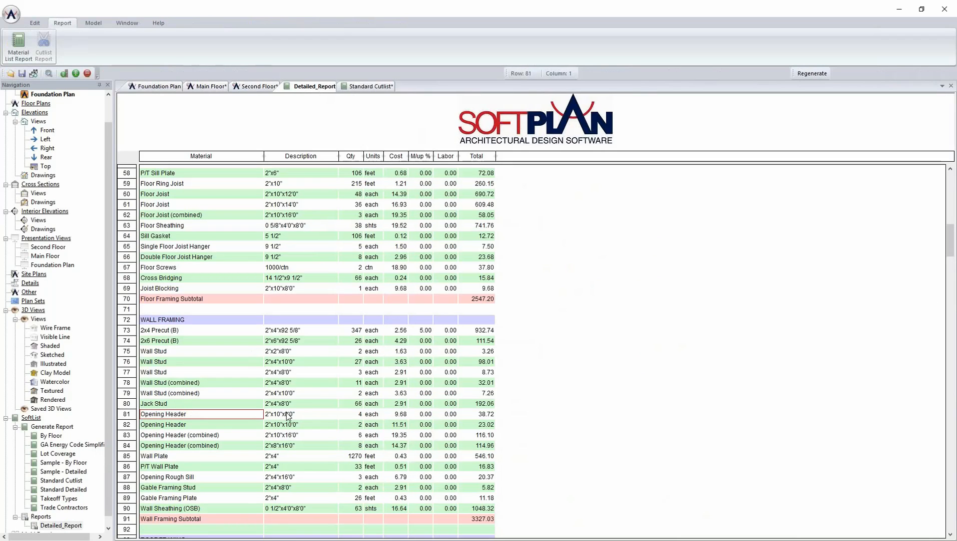
{"action": "left_click", "coordinate": [191, 424]}
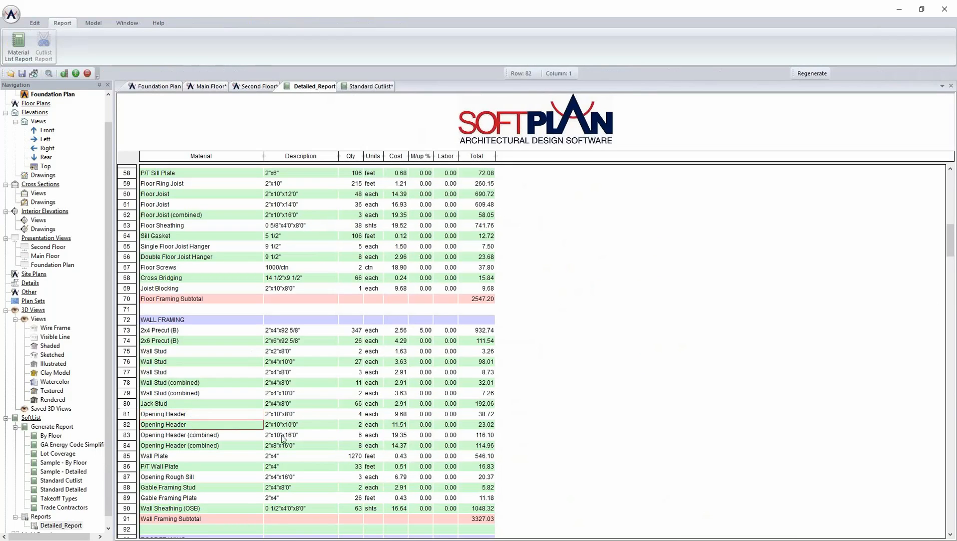
{"action": "left_click", "coordinate": [297, 426]}
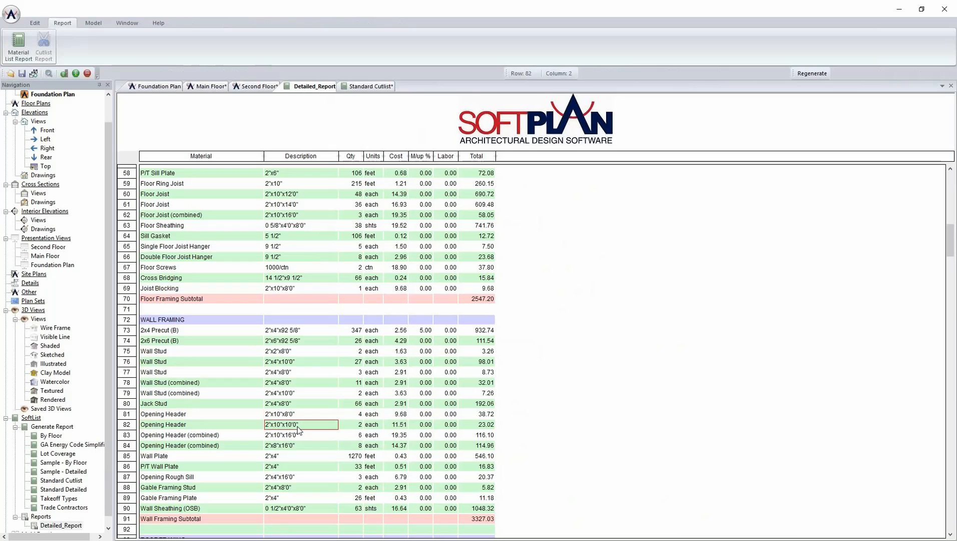
{"action": "left_click", "coordinate": [192, 427]}
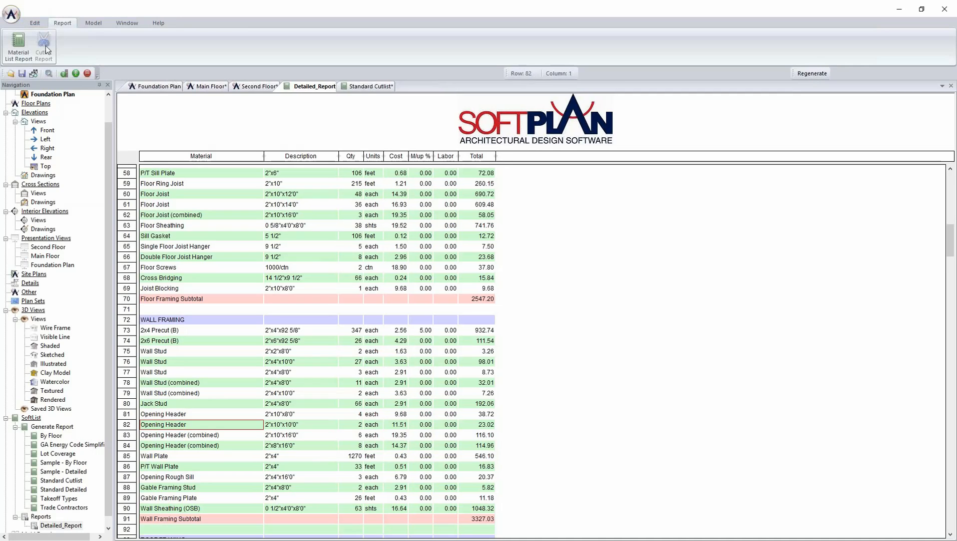
Step: Examine the export formats offered for Detailed_Report and dismiss the export options without exporting
{"action": "left_click", "coordinate": [11, 14]}
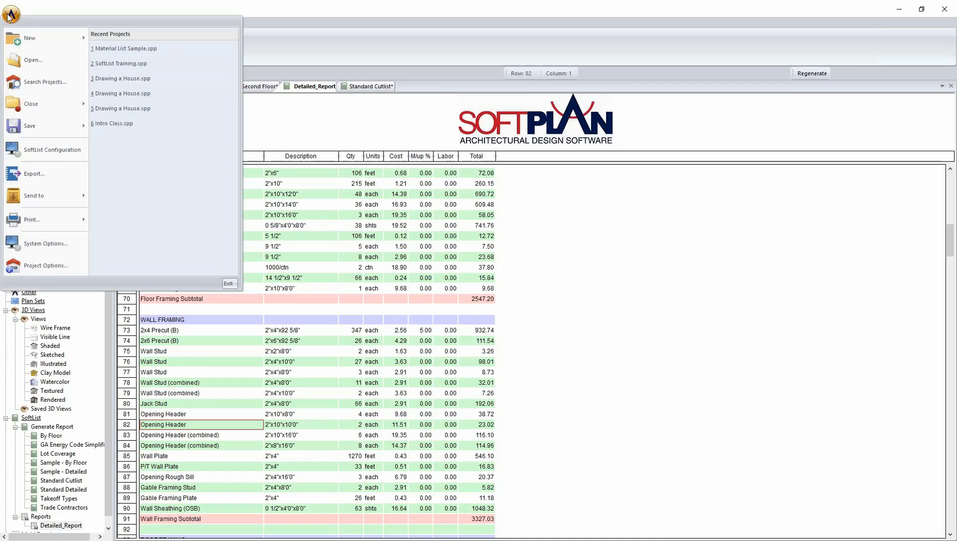
{"action": "left_click", "coordinate": [47, 180]}
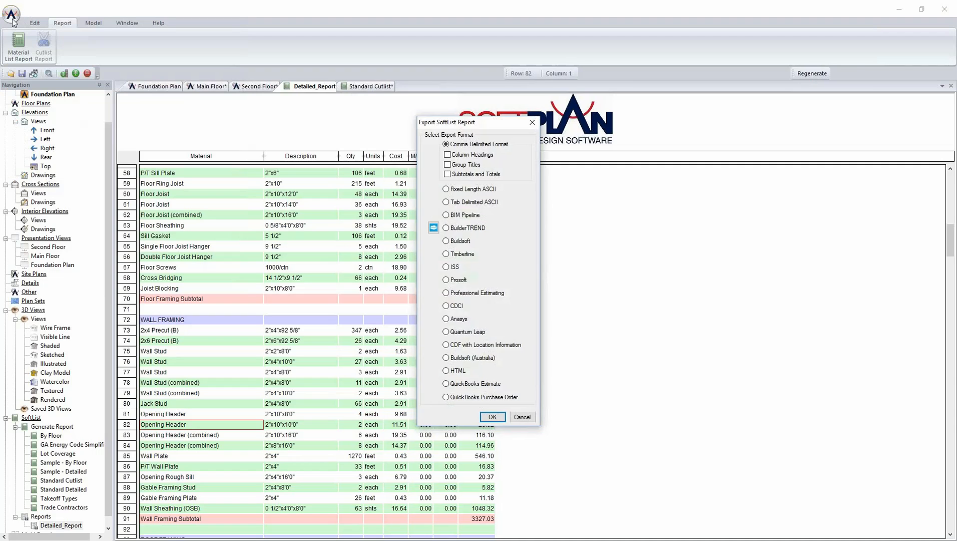
{"action": "left_click", "coordinate": [532, 124]}
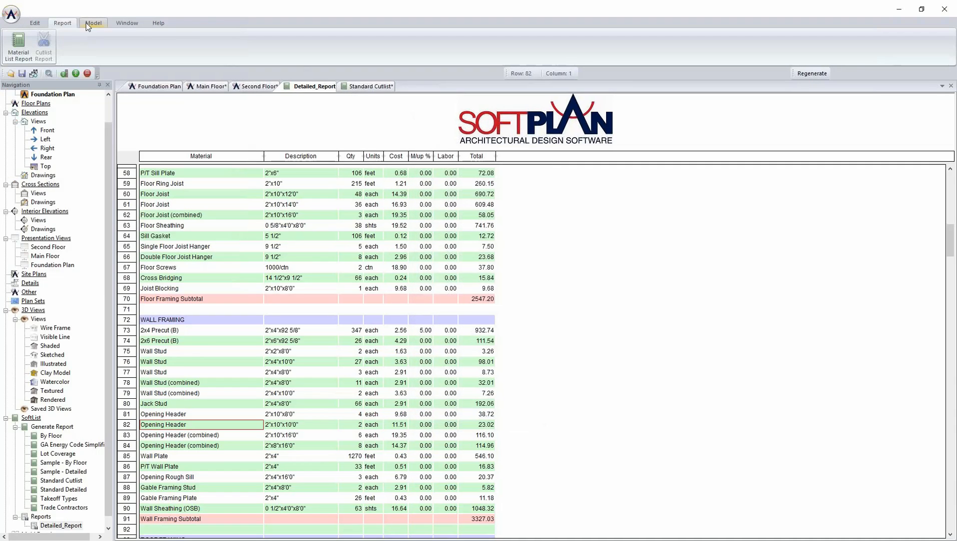
{"action": "left_click", "coordinate": [11, 14]}
{"action": "left_click", "coordinate": [35, 178]}
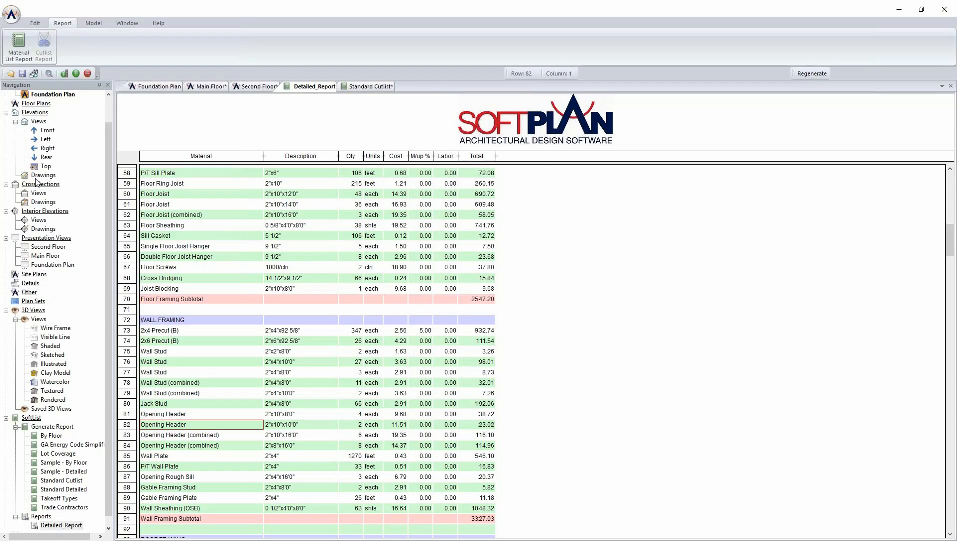
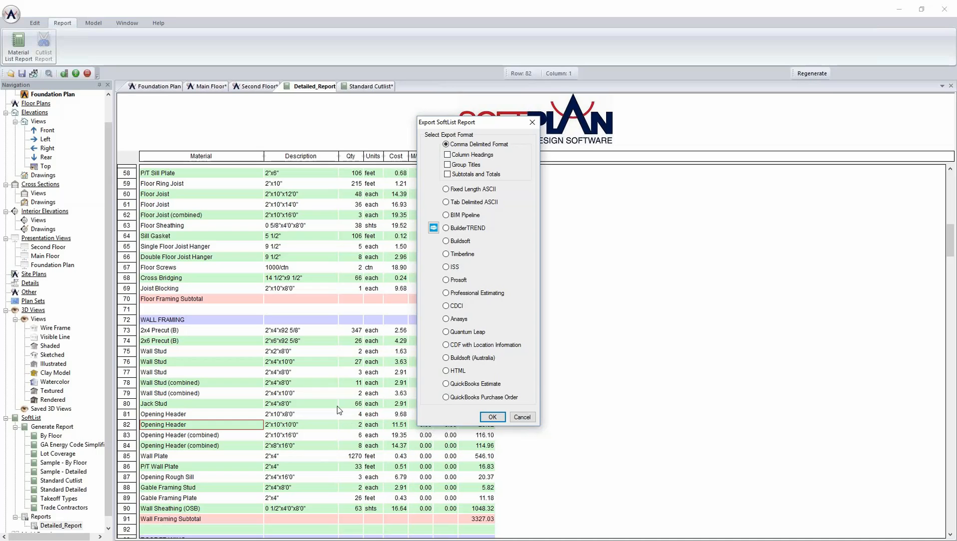
{"action": "left_click", "coordinate": [521, 417]}
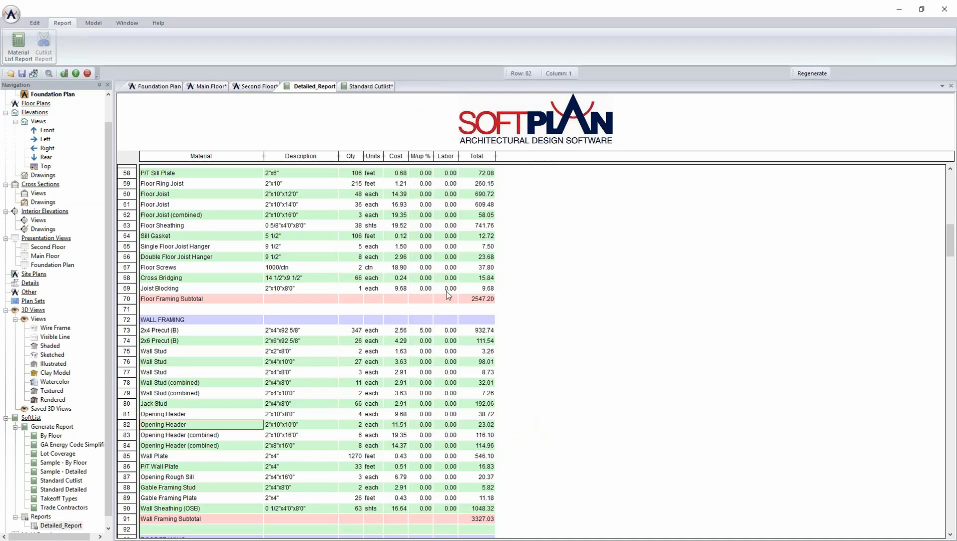
Step: From the Main Floor drawing, display the Material Definitions of the SoftList Configuration in the System Options
{"action": "left_click", "coordinate": [222, 89]}
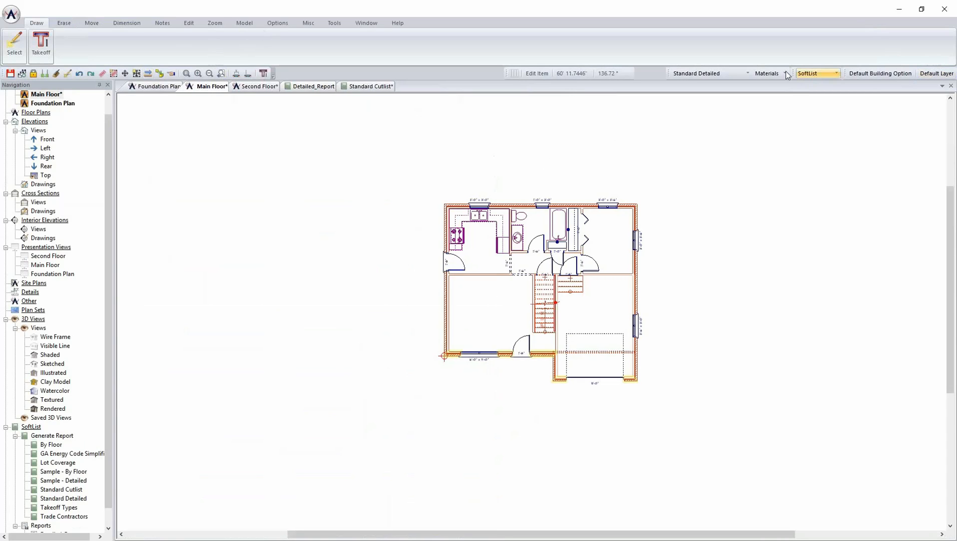
{"action": "left_click", "coordinate": [11, 14]}
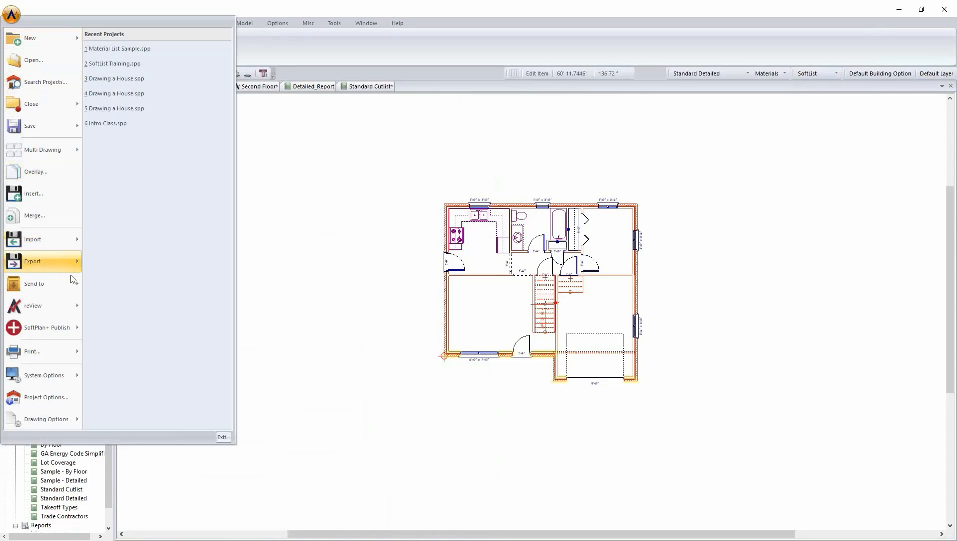
{"action": "mouse_move", "coordinate": [69, 372]}
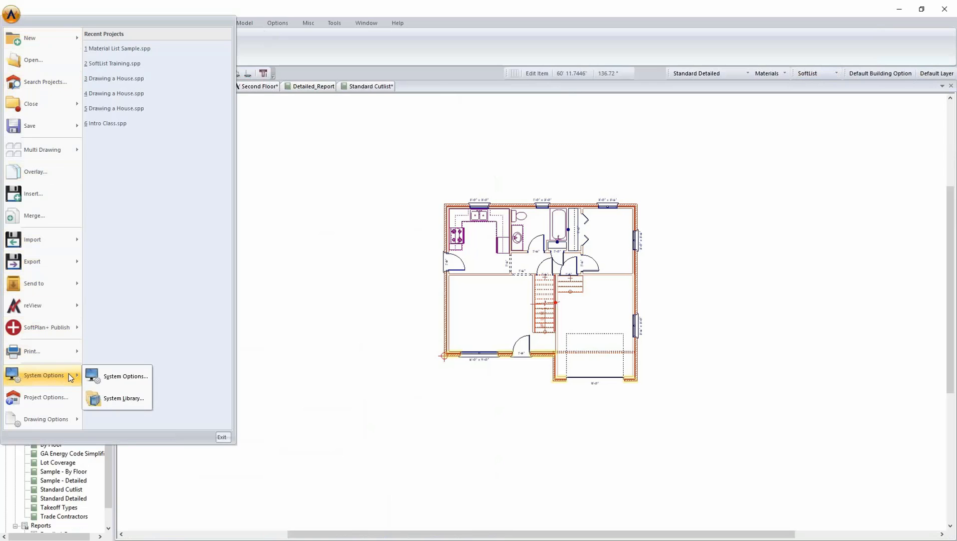
{"action": "left_click", "coordinate": [115, 377]}
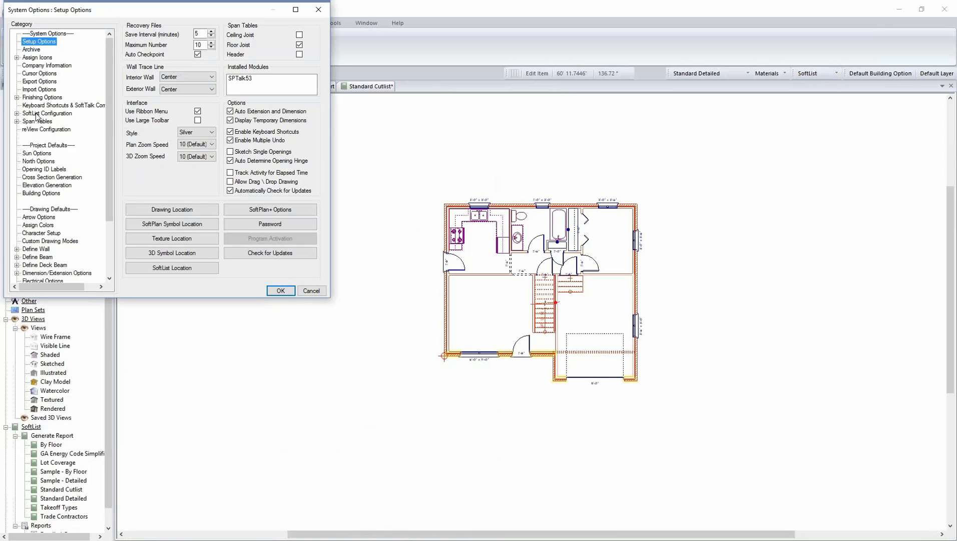
{"action": "left_click", "coordinate": [17, 114]}
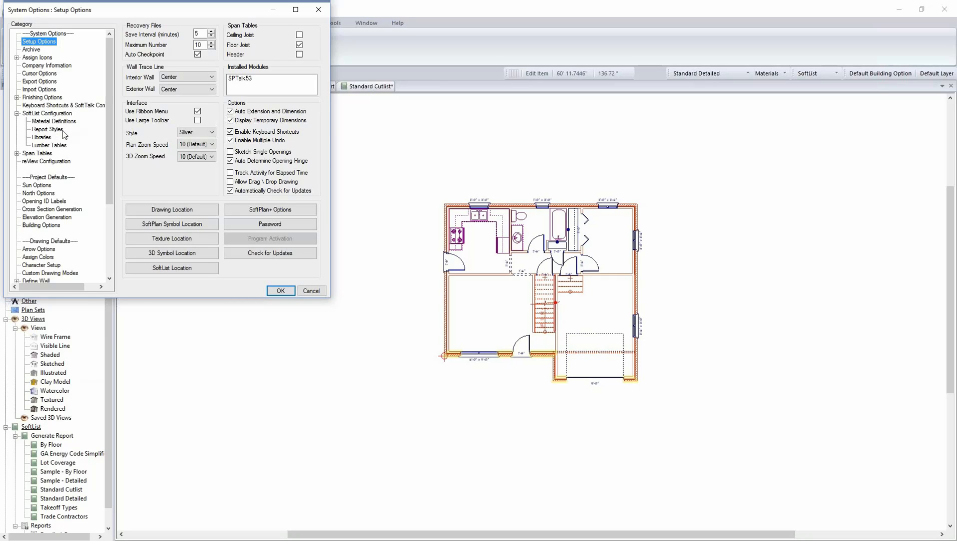
{"action": "left_click", "coordinate": [63, 122]}
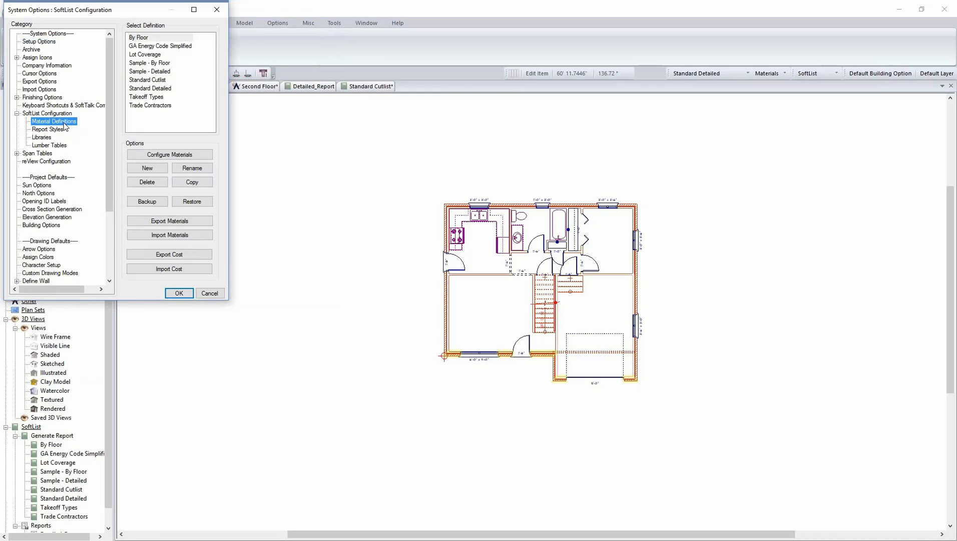
Step: Open the Standard Detailed material definition for configuring its materials
{"action": "left_click", "coordinate": [149, 80]}
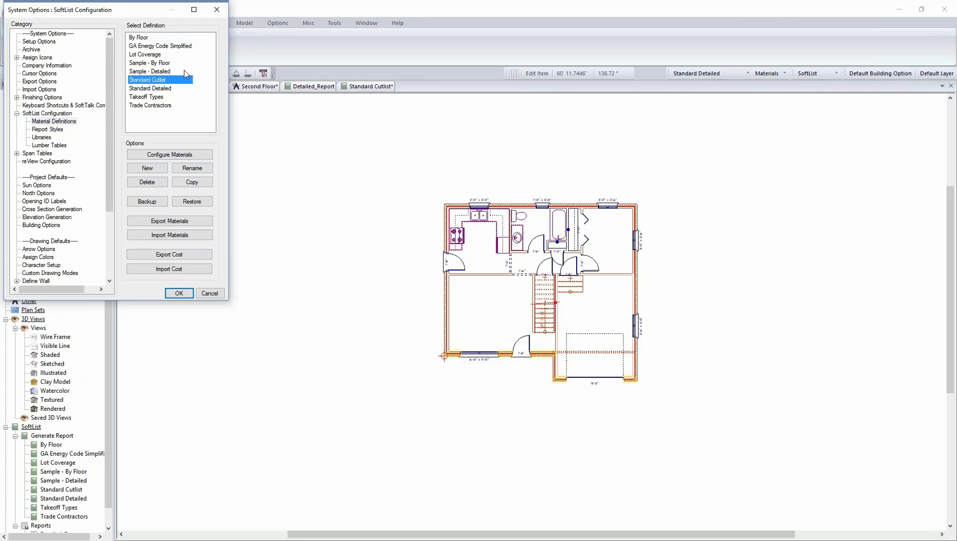
{"action": "left_click", "coordinate": [160, 88]}
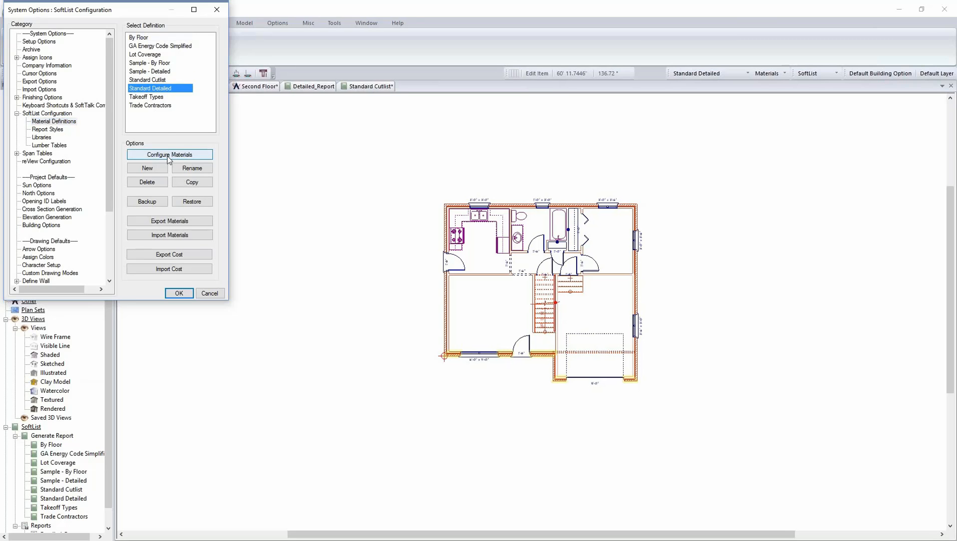
{"action": "left_click", "coordinate": [168, 159]}
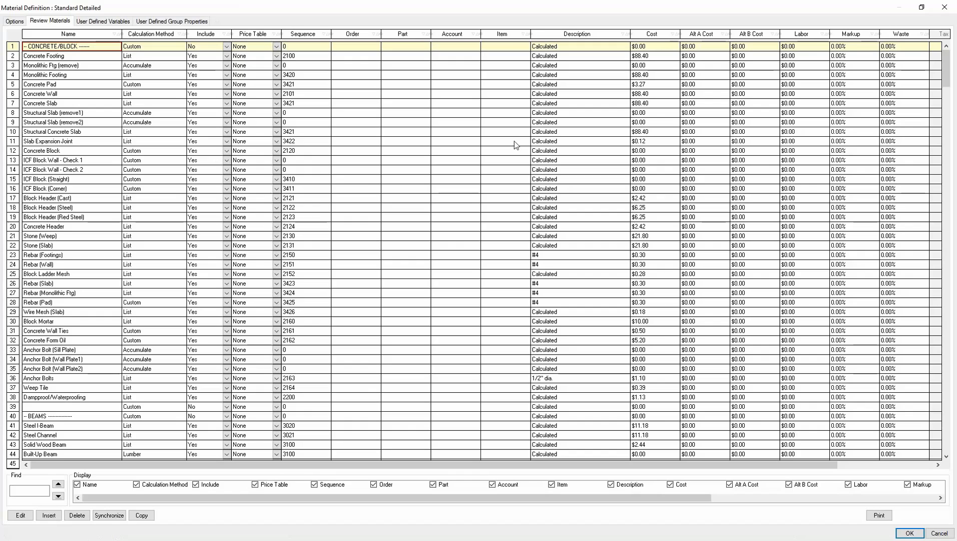
Step: Review the full materials list and examine the Sequence and Order values of Concrete Footing and Concrete Wall
{"action": "left_click_drag", "start_coordinate": [939, 70], "coordinate": [767, 460]}
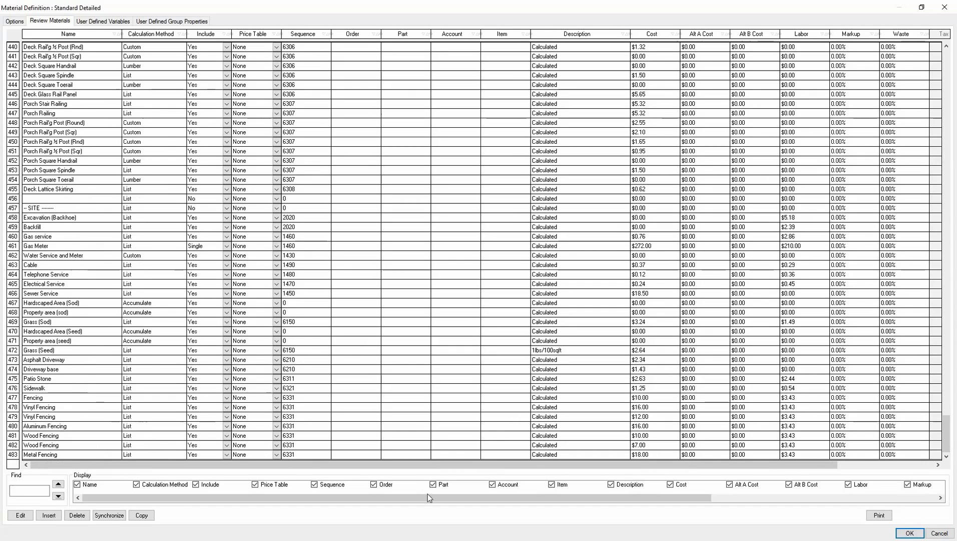
{"action": "left_click_drag", "start_coordinate": [946, 427], "coordinate": [946, 55]}
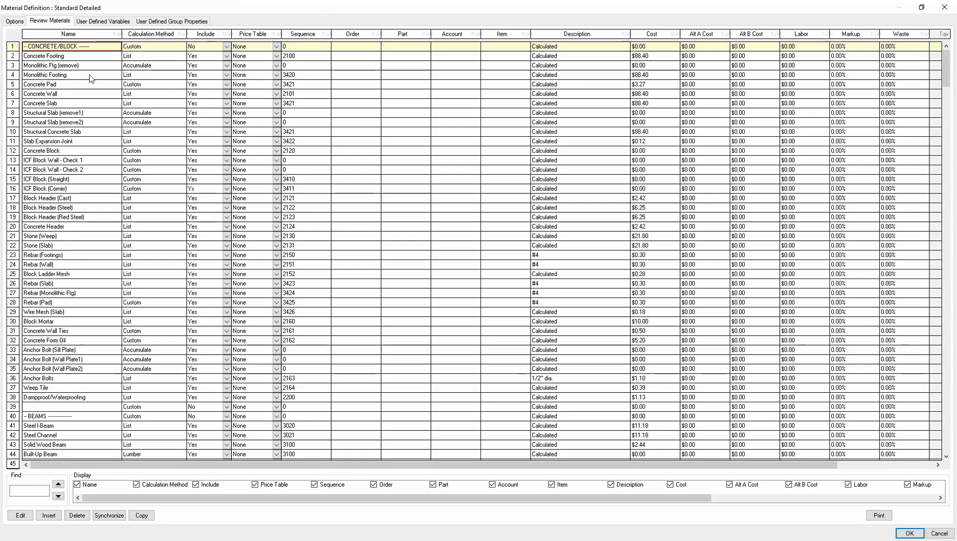
{"action": "left_click", "coordinate": [79, 58]}
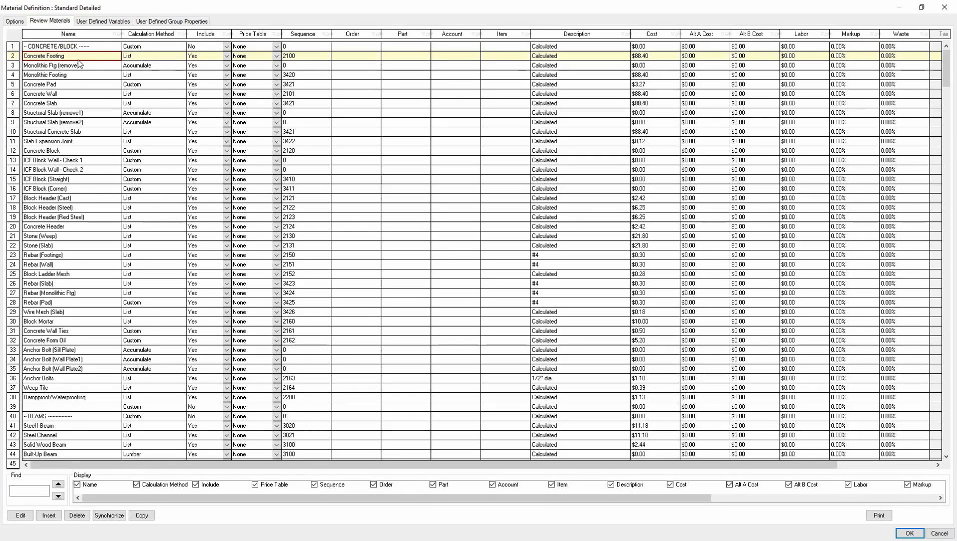
{"action": "left_click", "coordinate": [309, 58]}
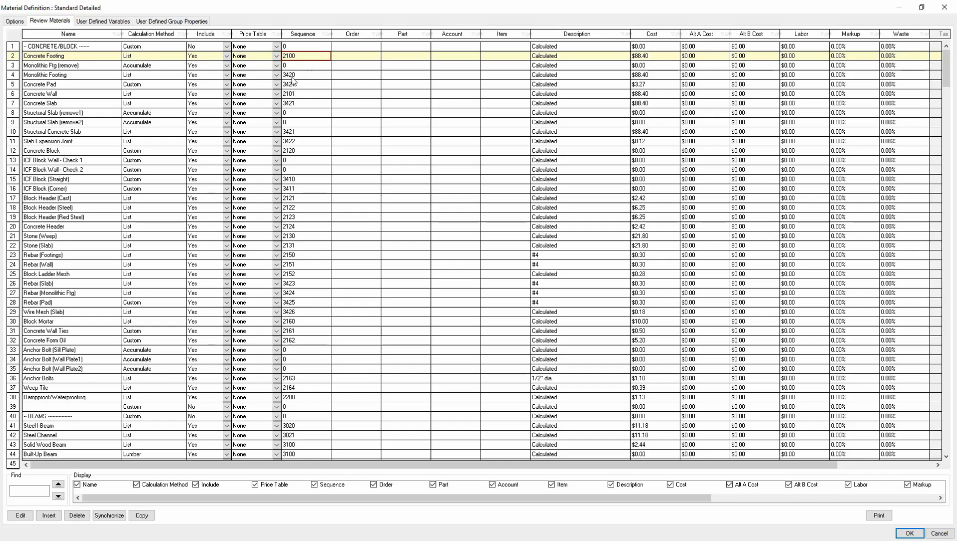
{"action": "left_click", "coordinate": [303, 94]}
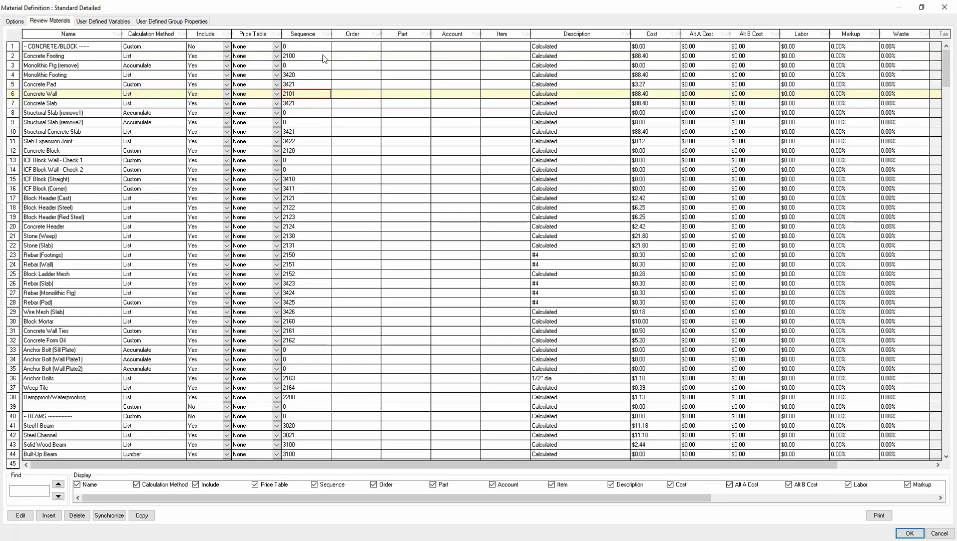
{"action": "left_click", "coordinate": [369, 58]}
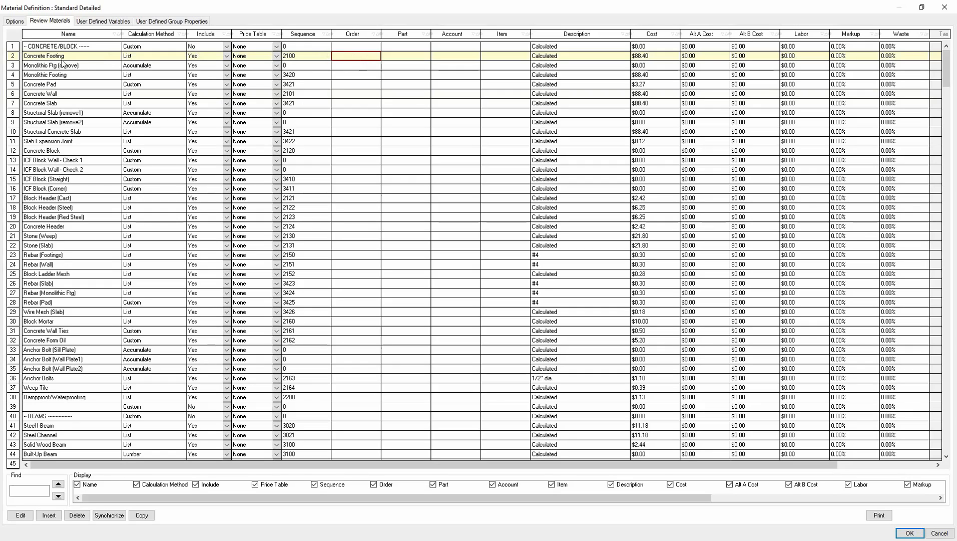
Step: Set the Order value of the Concrete Footing material to 100010
{"action": "left_click", "coordinate": [302, 58]}
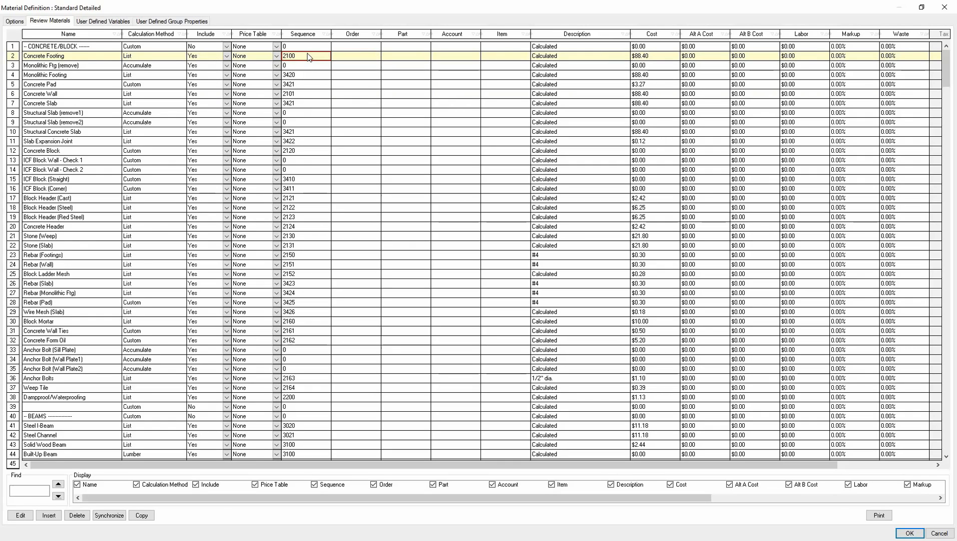
{"action": "left_click", "coordinate": [361, 61]}
{"action": "type", "text": "100010"}
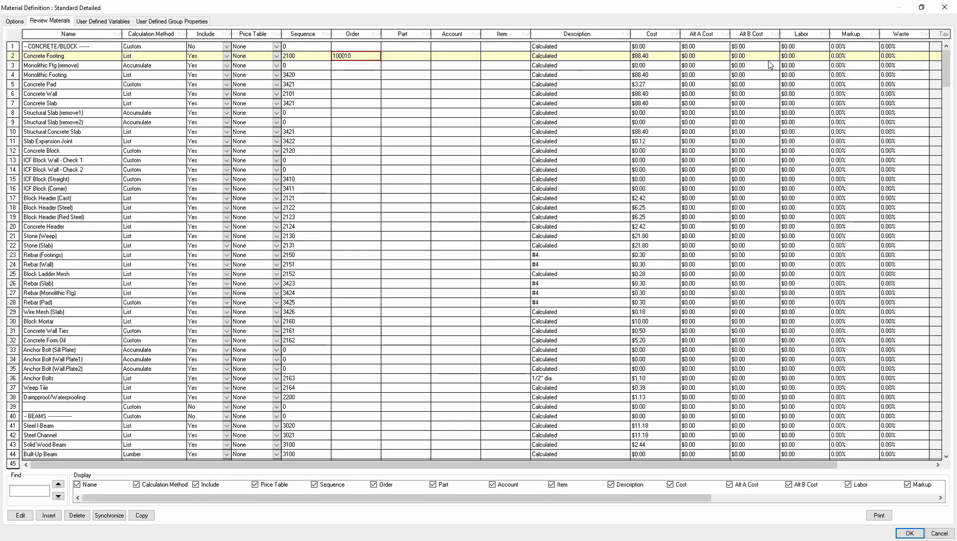
Step: Open the setup of the Concrete Footing material, saving the changes made to the materials list
{"action": "left_click_drag", "start_coordinate": [799, 465], "coordinate": [919, 465]}
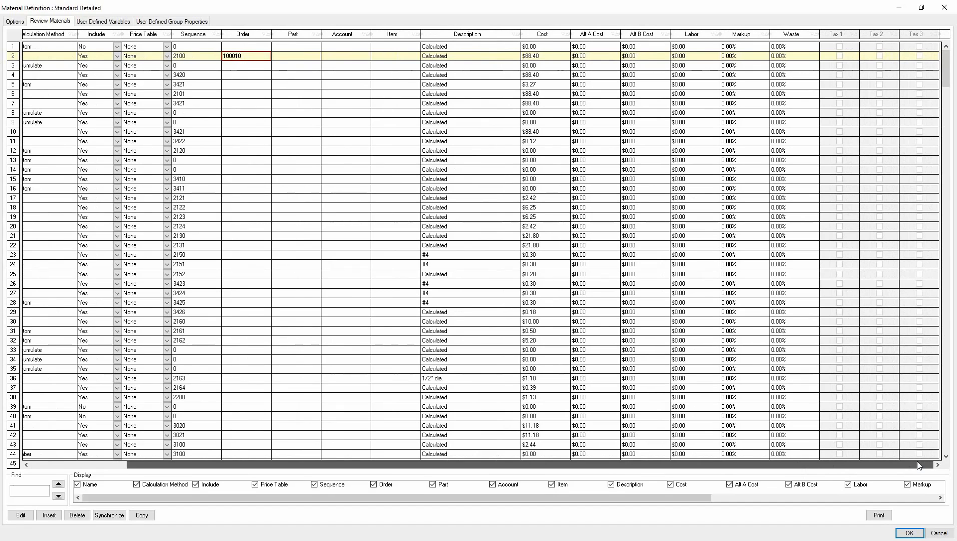
{"action": "left_click_drag", "start_coordinate": [919, 466], "coordinate": [695, 481]}
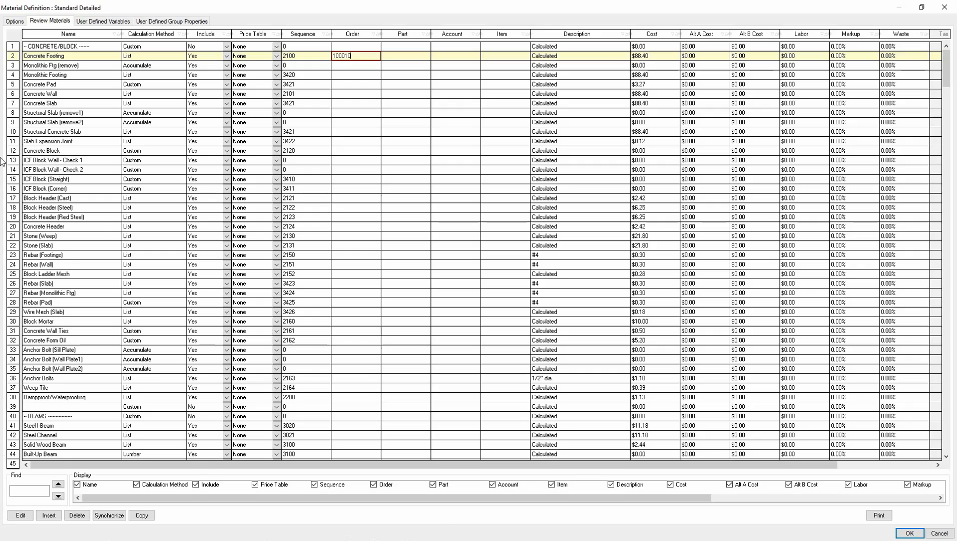
{"action": "left_click", "coordinate": [68, 55]}
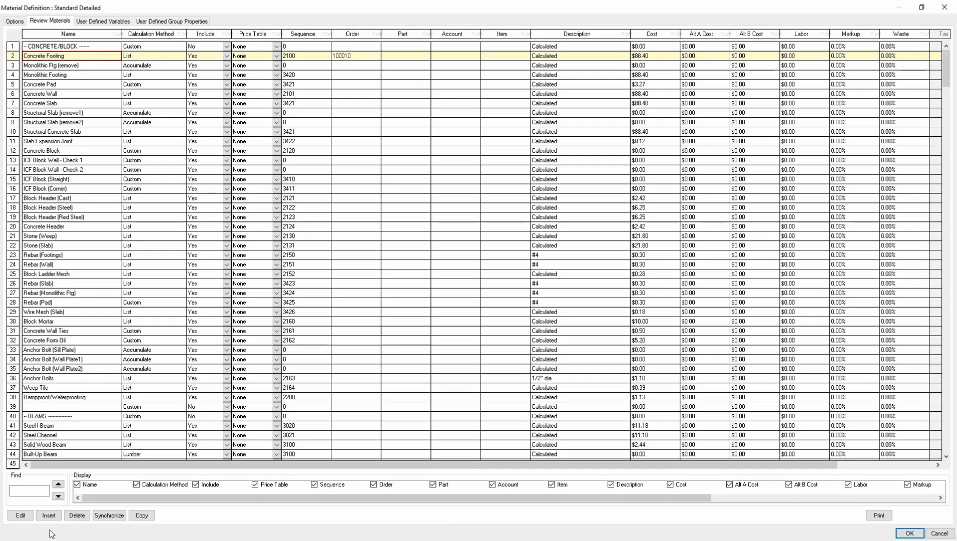
{"action": "left_click", "coordinate": [25, 517]}
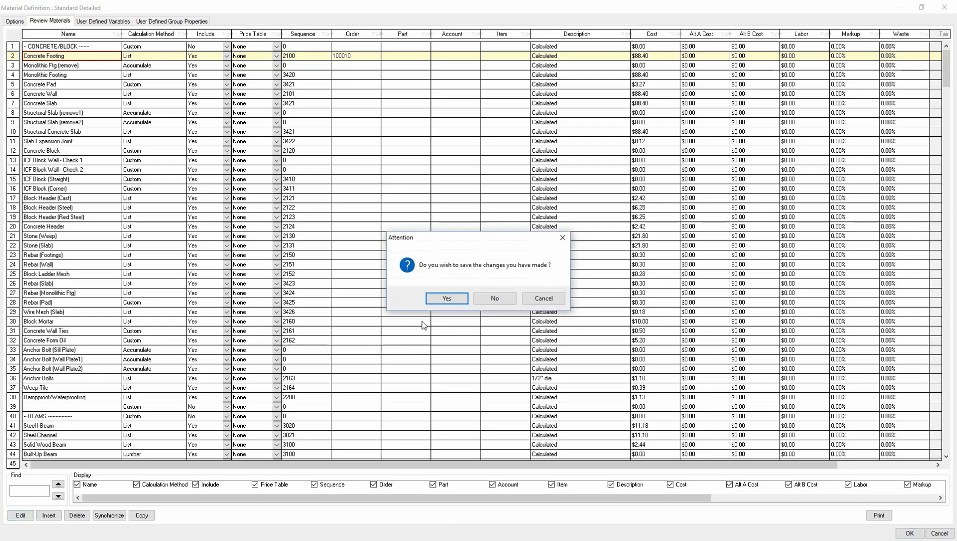
{"action": "left_click", "coordinate": [447, 298]}
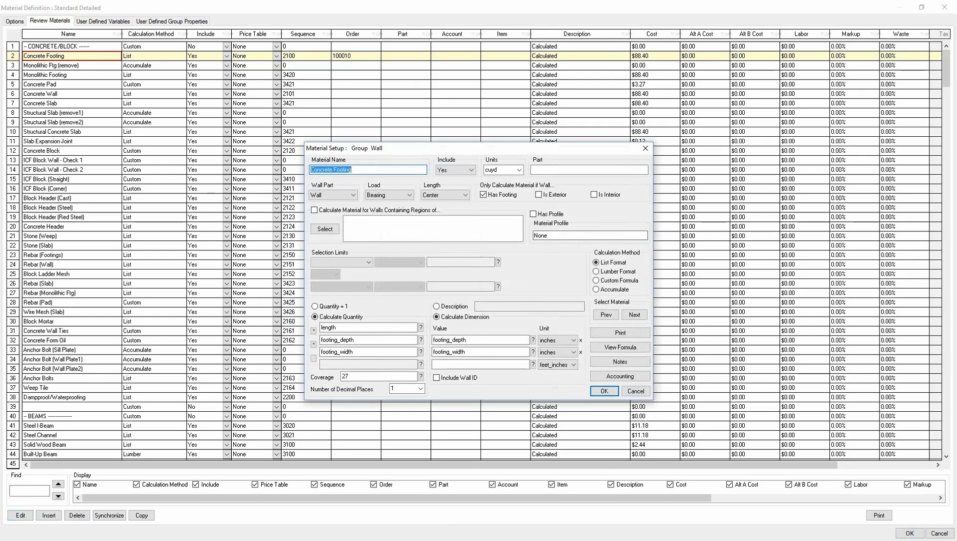
Step: Examine the quantity calculation and accounting information of Concrete Footing, and close its setup without changes
{"action": "left_click_drag", "start_coordinate": [412, 147], "coordinate": [410, 117]}
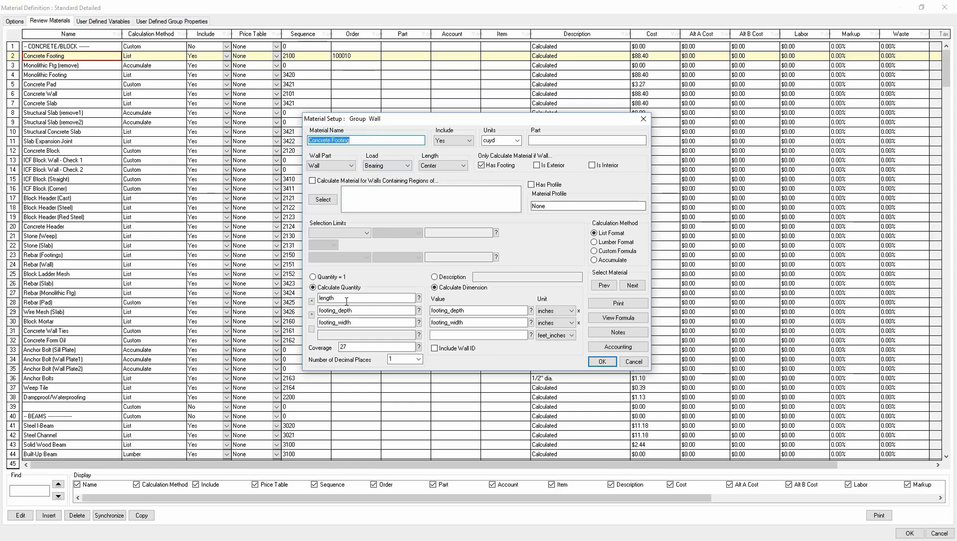
{"action": "left_click", "coordinate": [360, 323]}
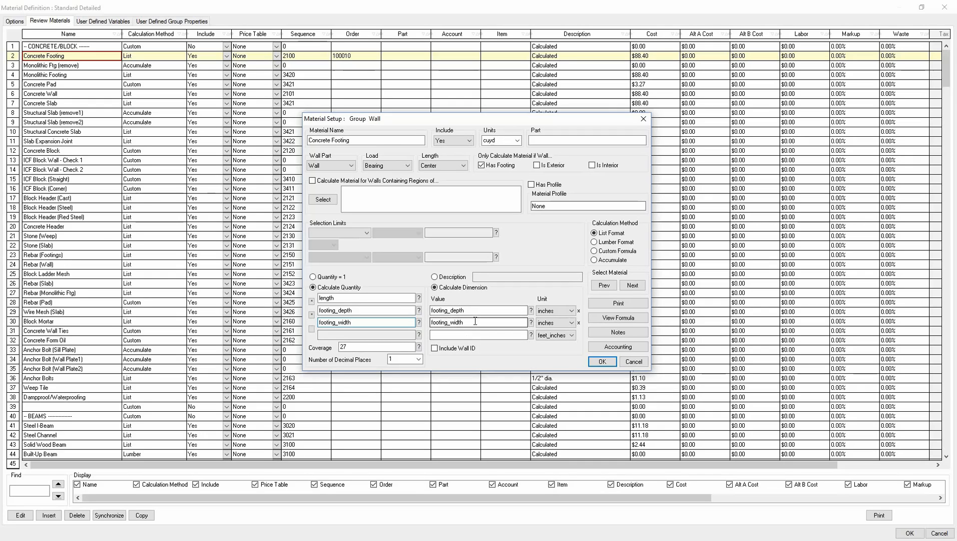
{"action": "left_click", "coordinate": [618, 347]}
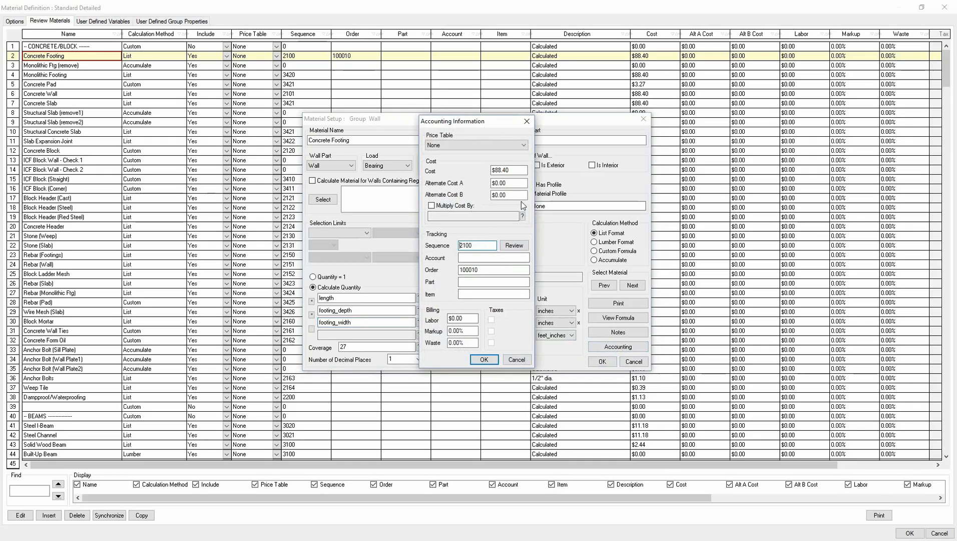
{"action": "double_click", "coordinate": [513, 171]}
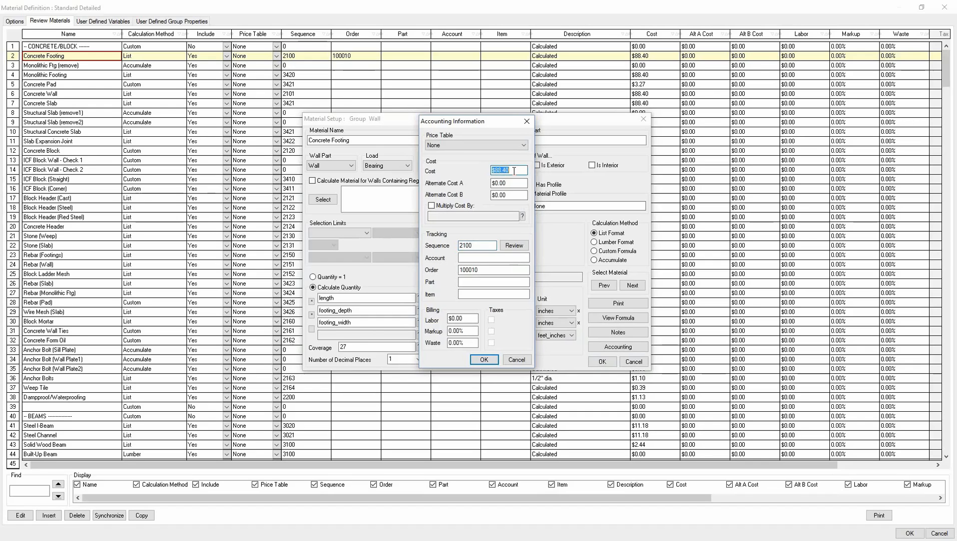
{"action": "left_click", "coordinate": [517, 360]}
{"action": "left_click", "coordinate": [632, 361]}
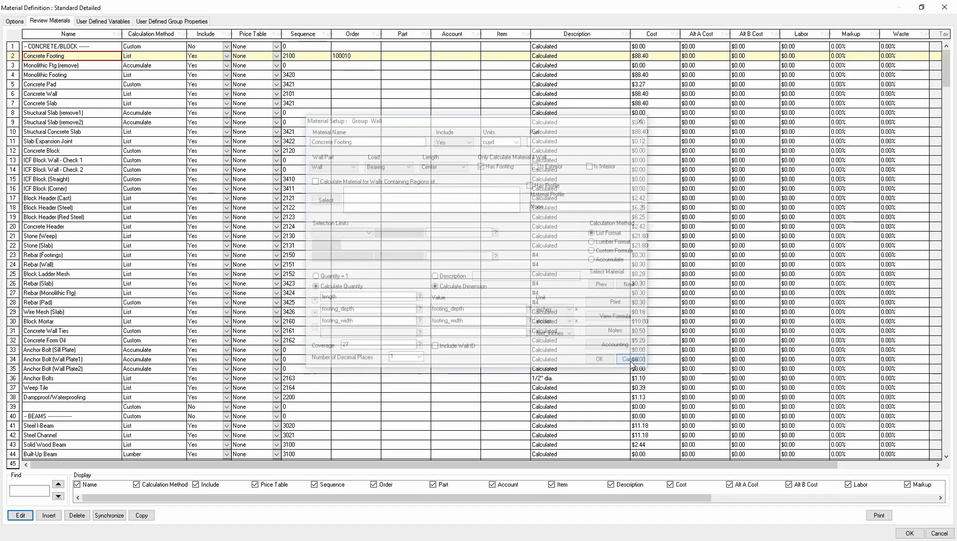
Step: Close the Standard Detailed material definition and the System Options, and display the Detailed_Report
{"action": "double_click", "coordinate": [813, 8]}
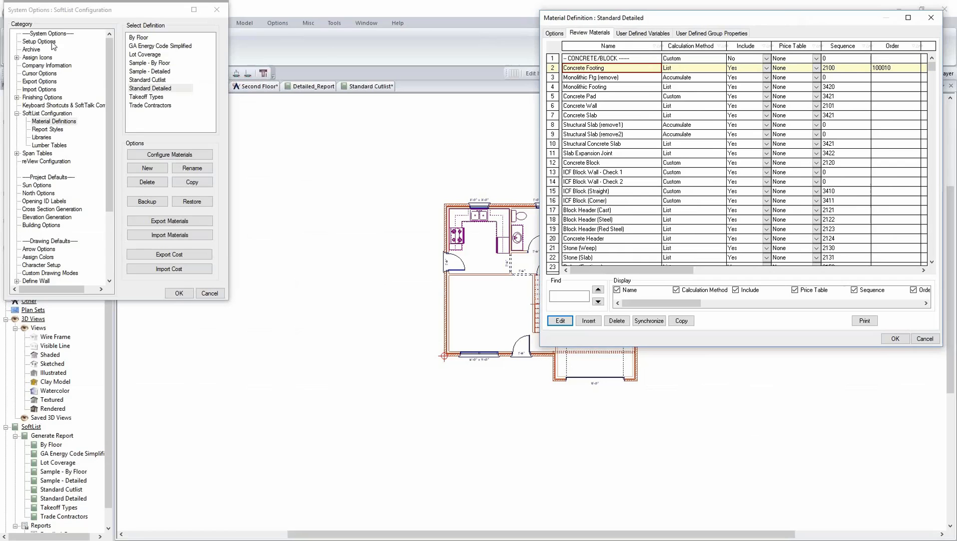
{"action": "left_click", "coordinate": [931, 17]}
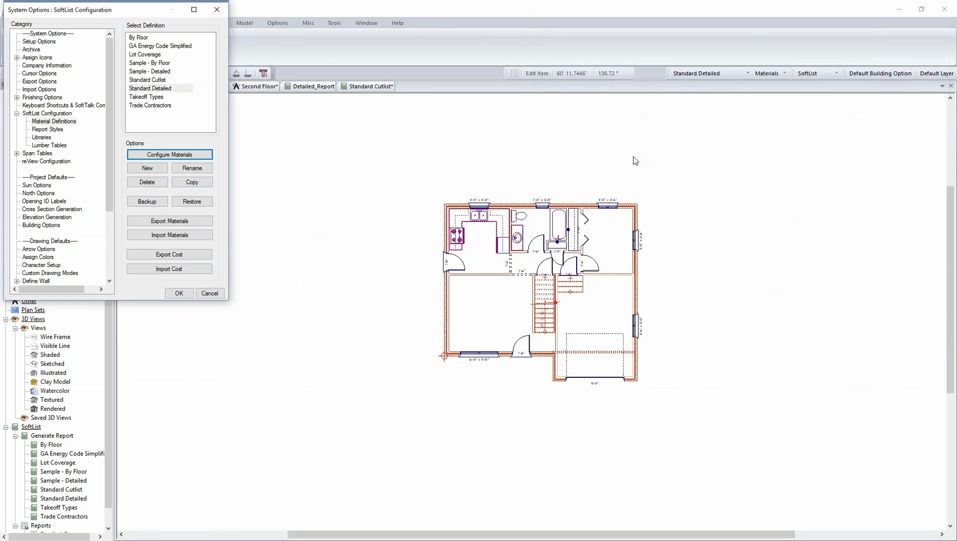
{"action": "left_click", "coordinate": [209, 292]}
{"action": "left_click", "coordinate": [315, 87]}
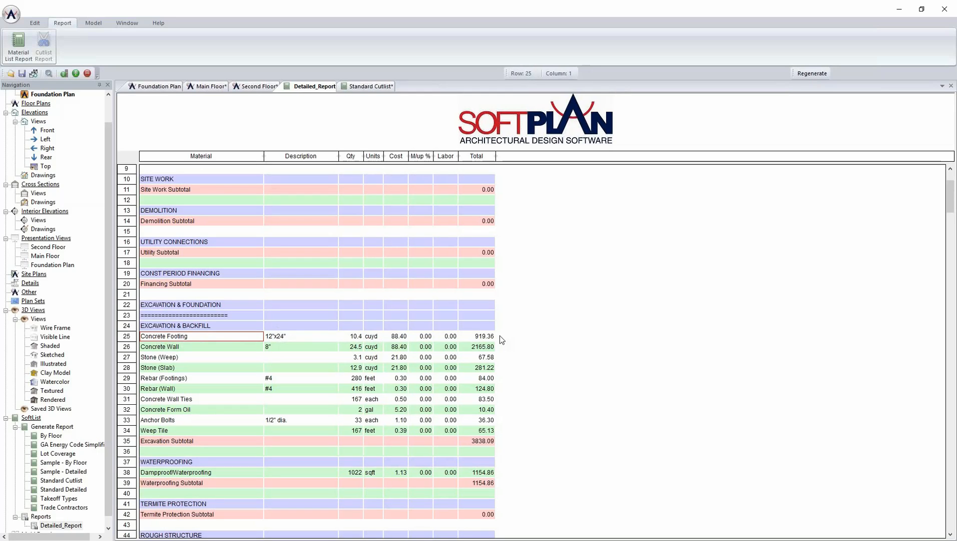
Step: Open the material setup of Concrete Footing from its report row and set its Units to feet
{"action": "right_click", "coordinate": [212, 336]}
{"action": "left_click", "coordinate": [230, 340]}
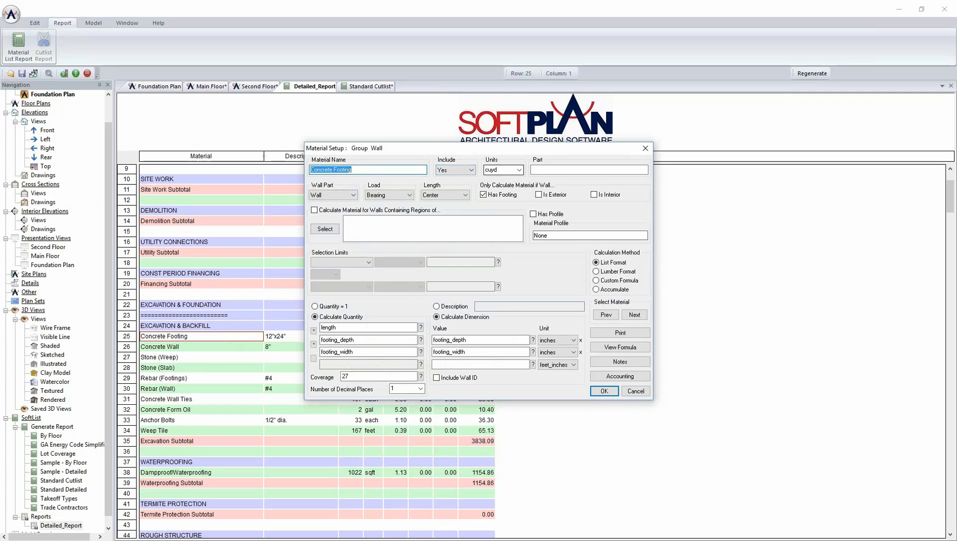
{"action": "left_click", "coordinate": [519, 170]}
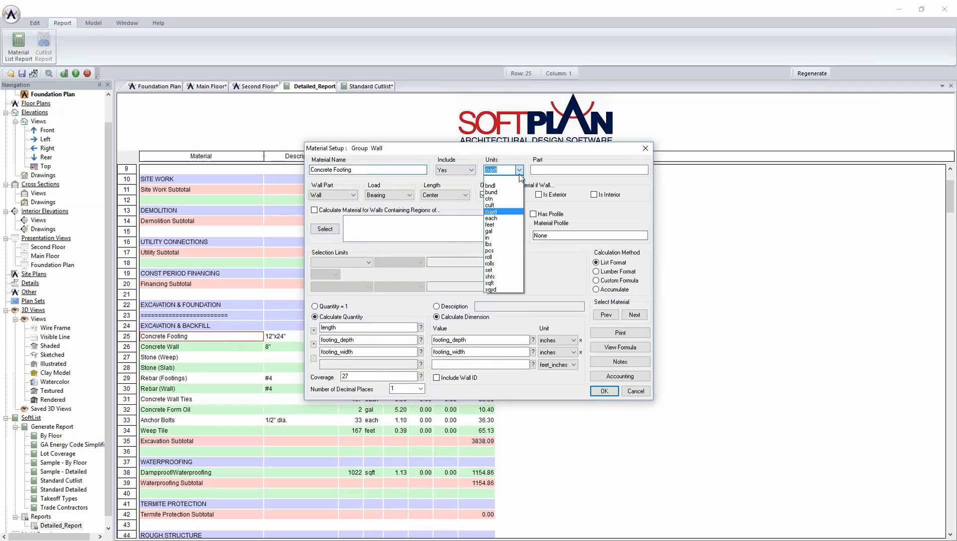
{"action": "left_click", "coordinate": [506, 223]}
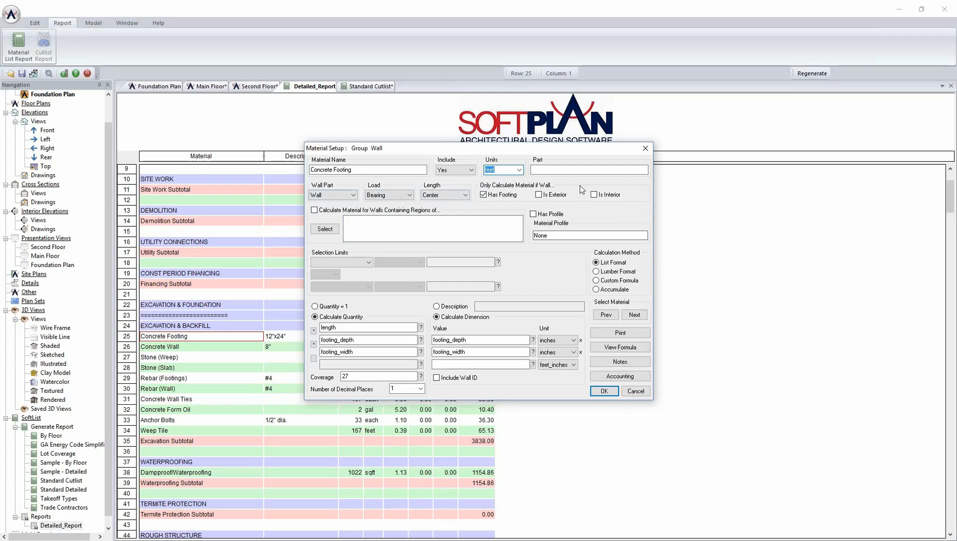
Step: Review the Wall Part and Length options and the variables available for the Concrete Footing quantity formula
{"action": "left_click", "coordinate": [413, 196]}
{"action": "left_click", "coordinate": [387, 196]}
{"action": "left_click", "coordinate": [355, 196]}
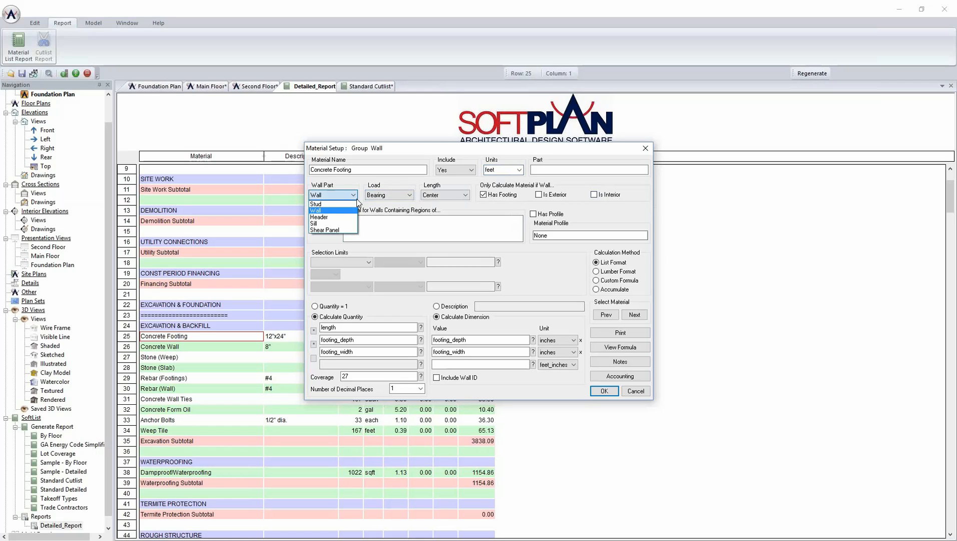
{"action": "left_click", "coordinate": [357, 201]}
{"action": "left_click", "coordinate": [466, 195]}
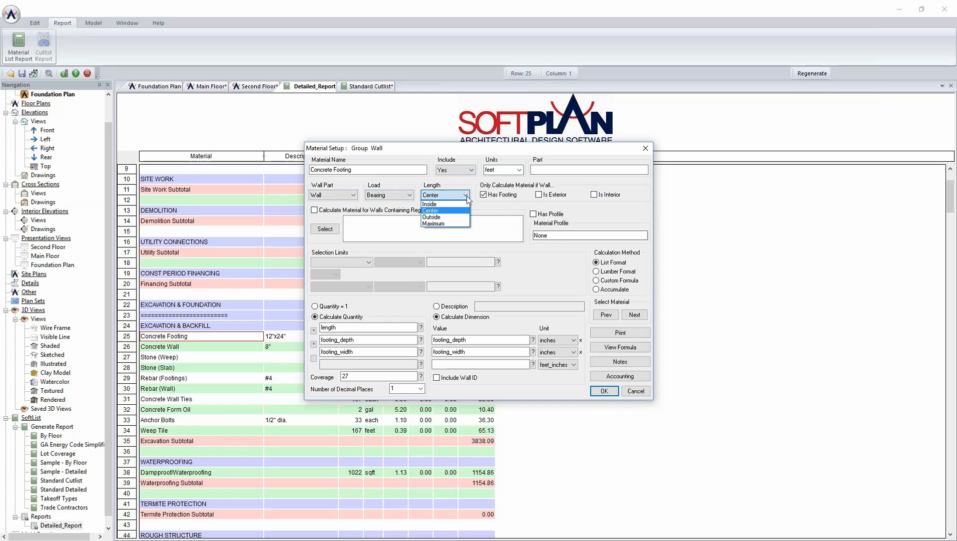
{"action": "left_click", "coordinate": [467, 196]}
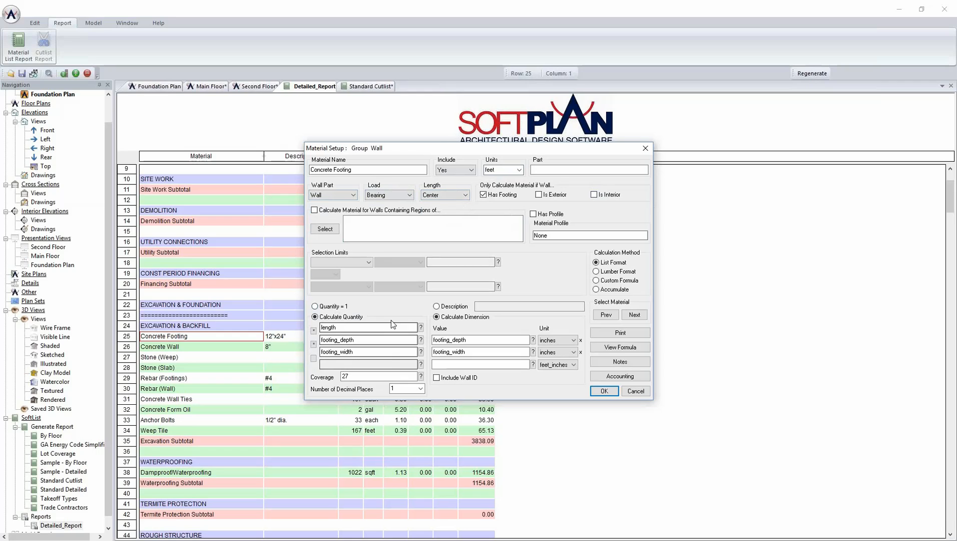
{"action": "left_click", "coordinate": [351, 328]}
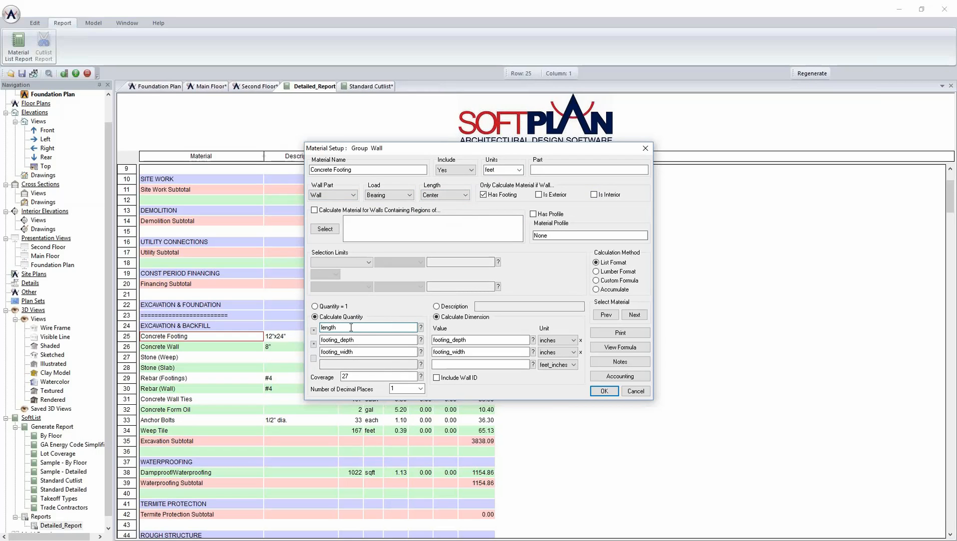
{"action": "left_click", "coordinate": [421, 364]}
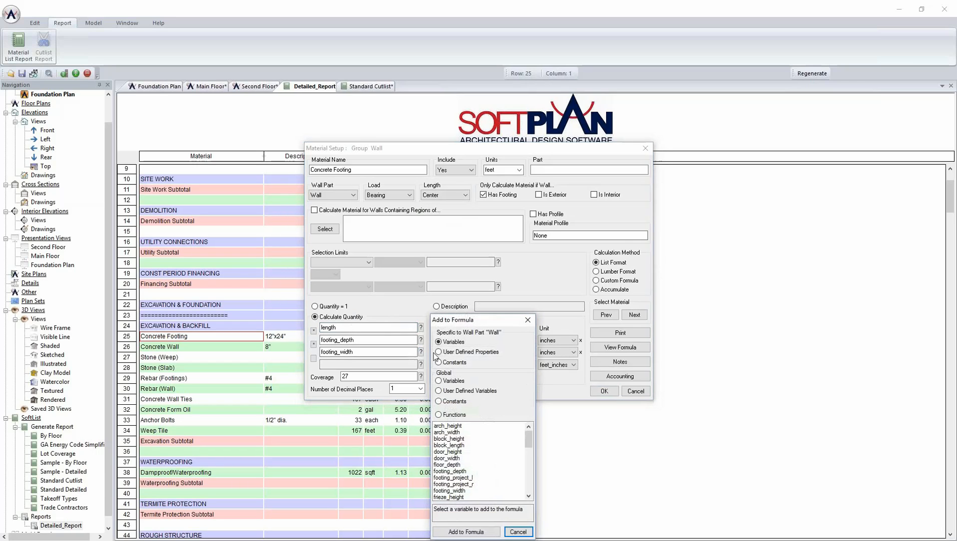
{"action": "left_click", "coordinate": [517, 531]}
Step: Remove footing_width, footing_depth and their operators from the Concrete Footing quantity formula, keeping only length
{"action": "left_click", "coordinate": [358, 352]}
{"action": "left_click_drag", "start_coordinate": [358, 351], "coordinate": [294, 358]}
{"action": "key", "text": "Delete"}
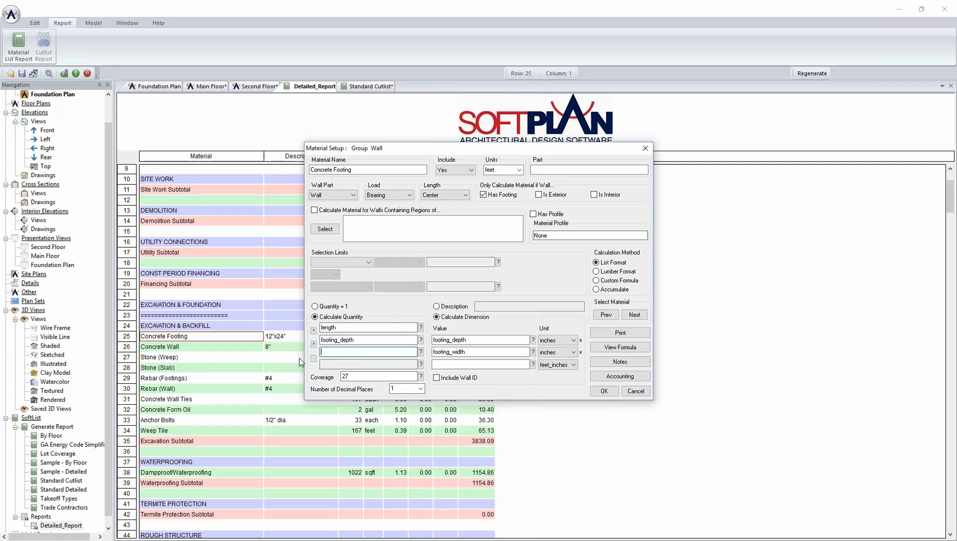
{"action": "left_click", "coordinate": [313, 344]}
{"action": "left_click", "coordinate": [321, 391]}
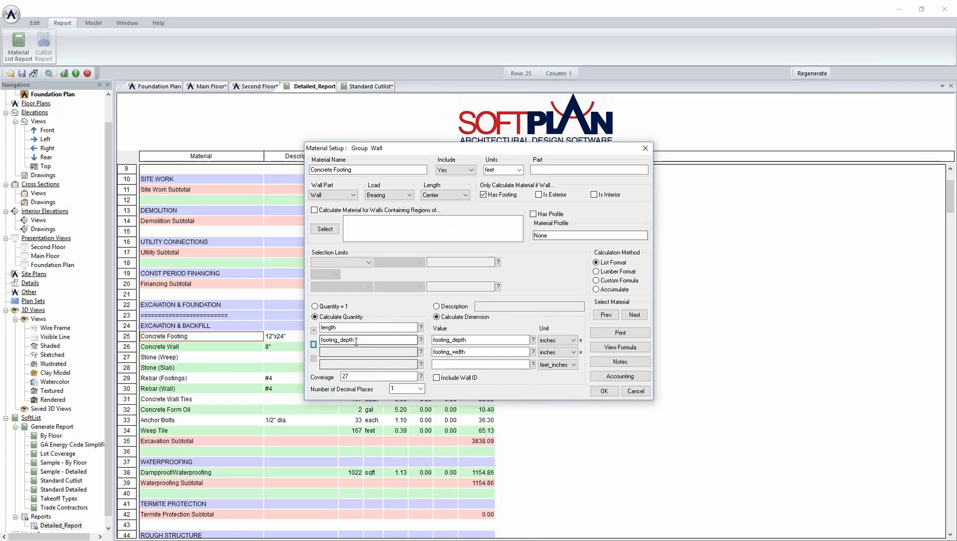
{"action": "left_click_drag", "start_coordinate": [355, 342], "coordinate": [300, 346]}
{"action": "key", "text": "Delete"}
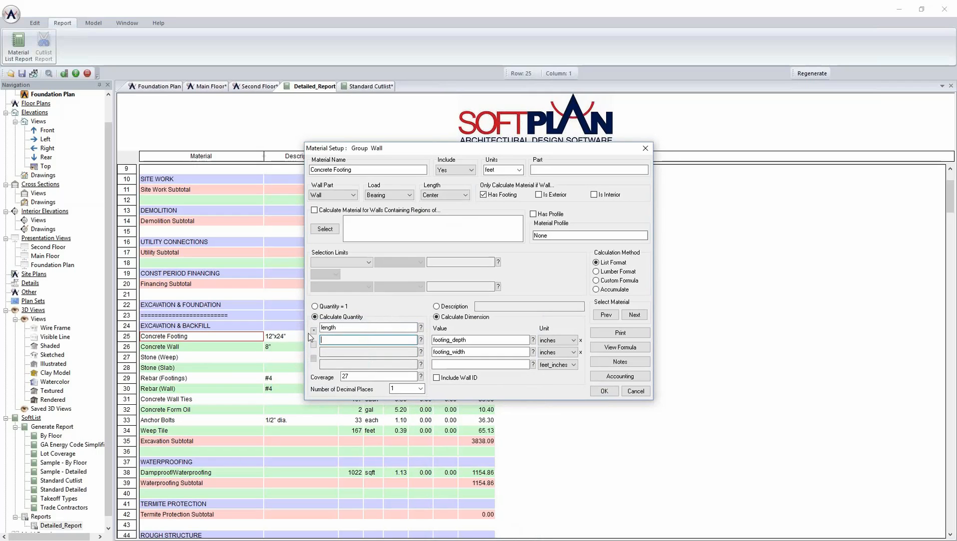
{"action": "left_click", "coordinate": [313, 330]}
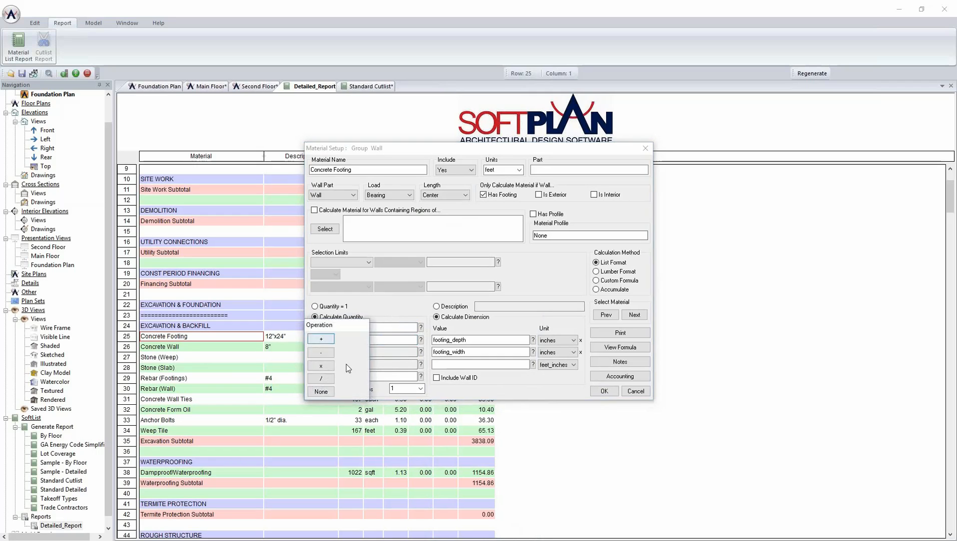
{"action": "left_click", "coordinate": [329, 390]}
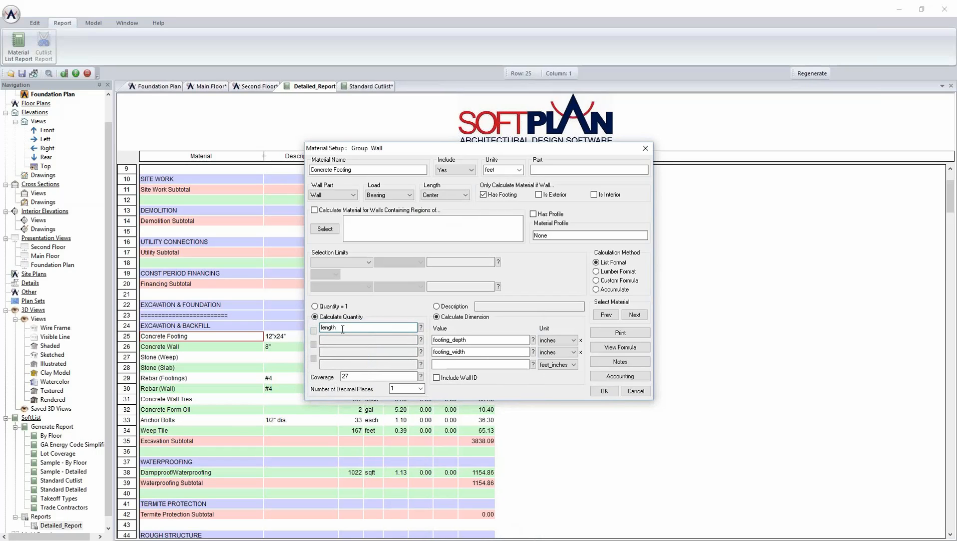
Step: Clear the Coverage value of Concrete Footing and set its number of decimal places to 0
{"action": "left_click_drag", "start_coordinate": [360, 377], "coordinate": [315, 373]}
{"action": "key", "text": "BackSpace"}
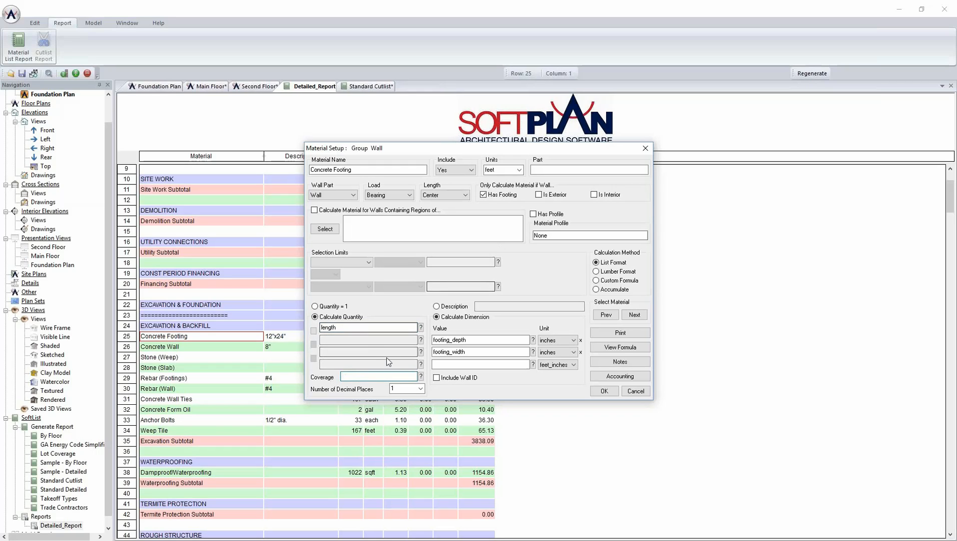
{"action": "left_click", "coordinate": [420, 389]}
{"action": "left_click", "coordinate": [402, 396]}
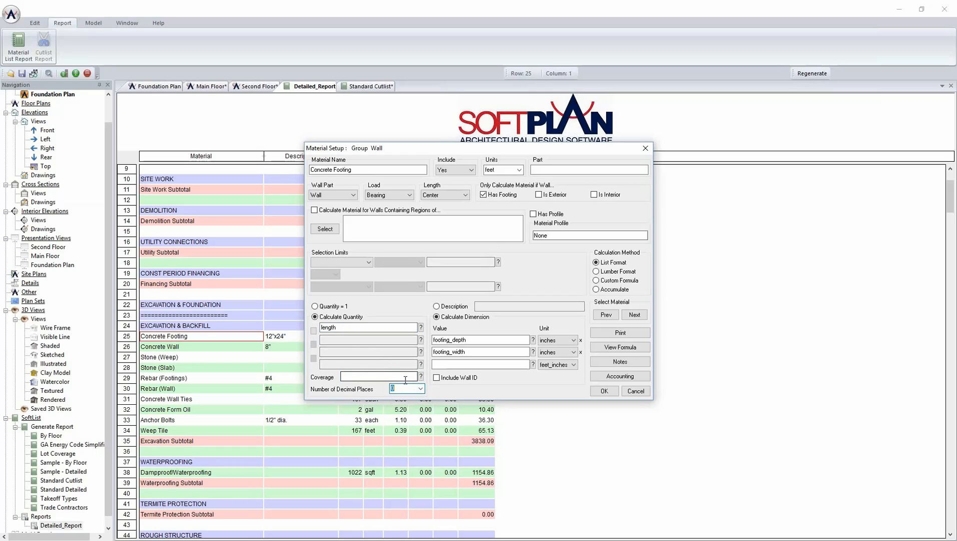
{"action": "left_click", "coordinate": [350, 326]}
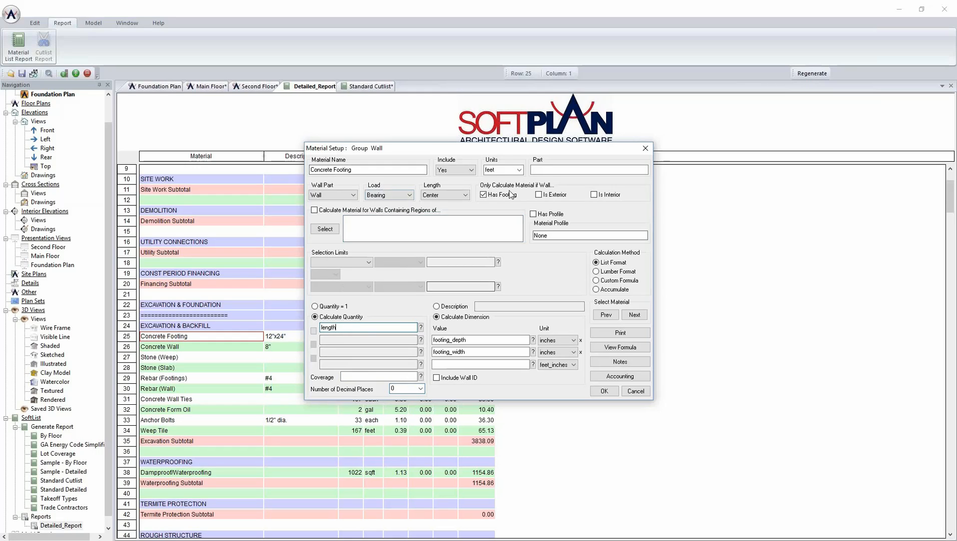
{"action": "left_click", "coordinate": [500, 170]}
{"action": "left_click", "coordinate": [484, 341]}
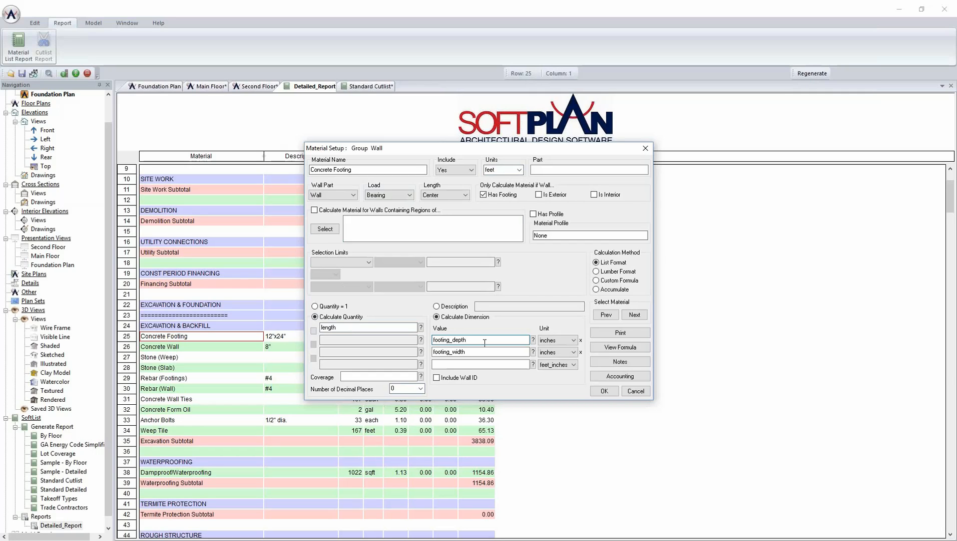
Step: Set the Concrete Footing cost to $3.00 in its accounting information and save the material changes
{"action": "left_click", "coordinate": [610, 377]}
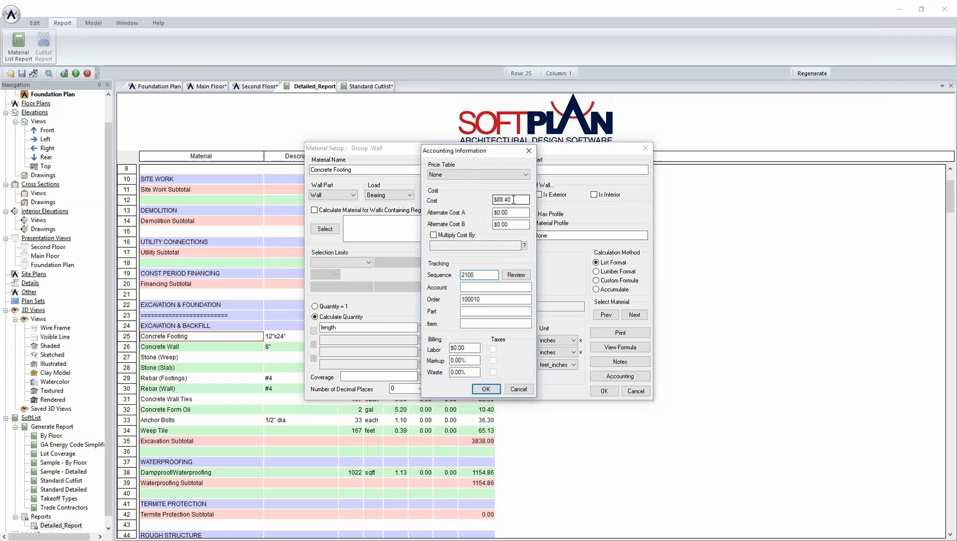
{"action": "double_click", "coordinate": [513, 199]}
{"action": "type", "text": "3.00"}
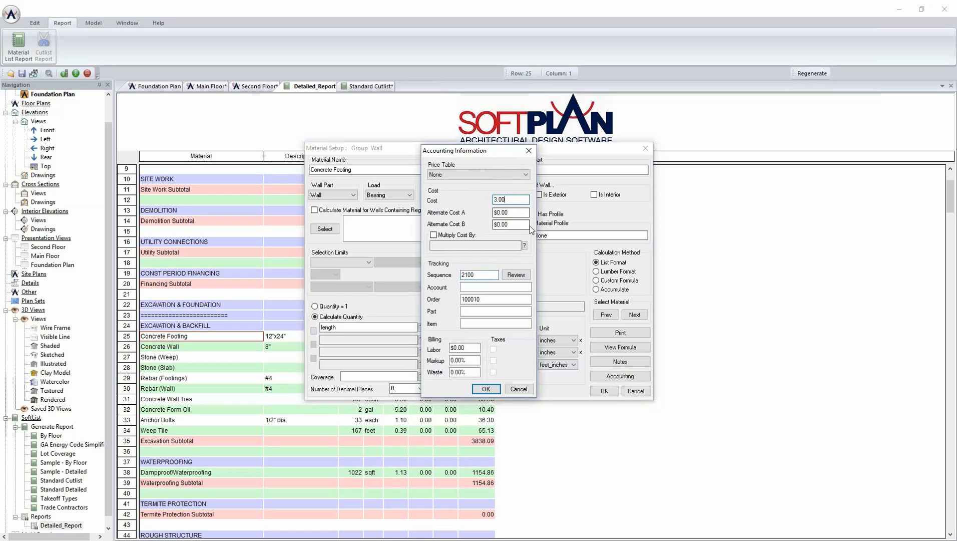
{"action": "double_click", "coordinate": [511, 224]}
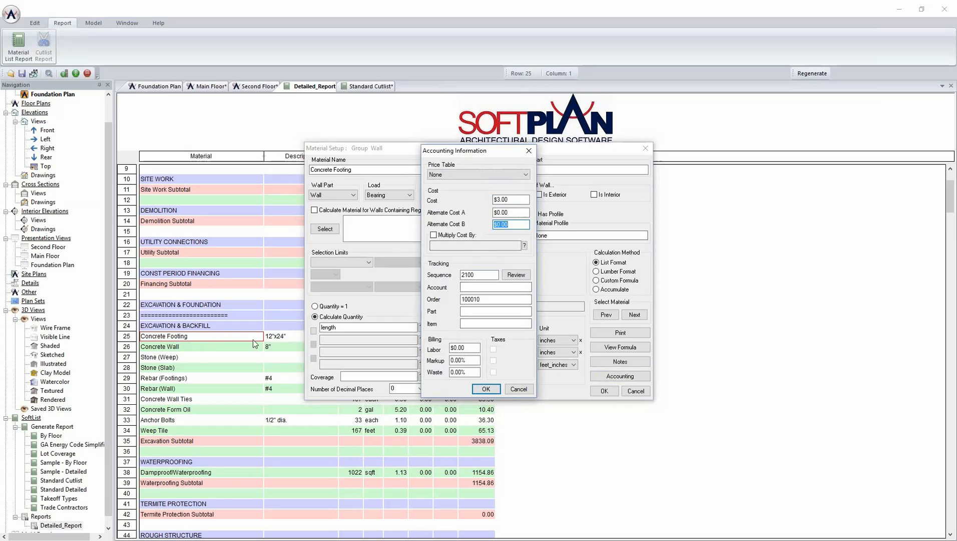
{"action": "left_click", "coordinate": [487, 389]}
{"action": "left_click", "coordinate": [604, 391]}
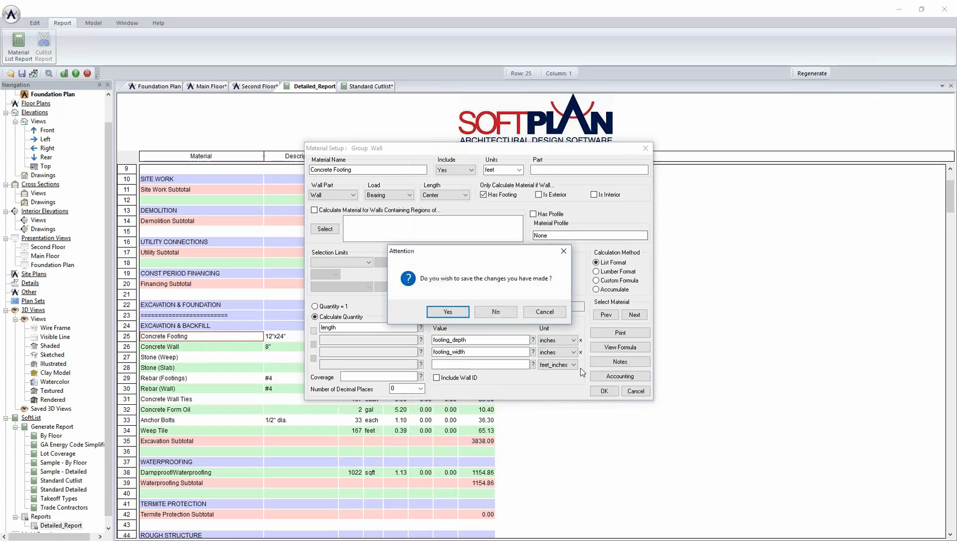
{"action": "left_click", "coordinate": [458, 317]}
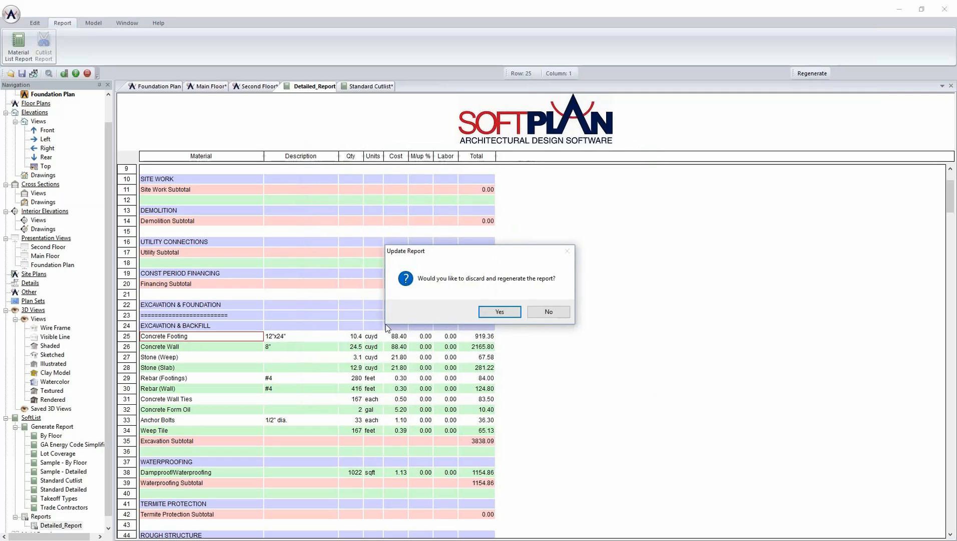
Step: Discard and regenerate the detailed report, answering No to the setup questions such as termite protection and final walk-through inspection
{"action": "left_click", "coordinate": [497, 311]}
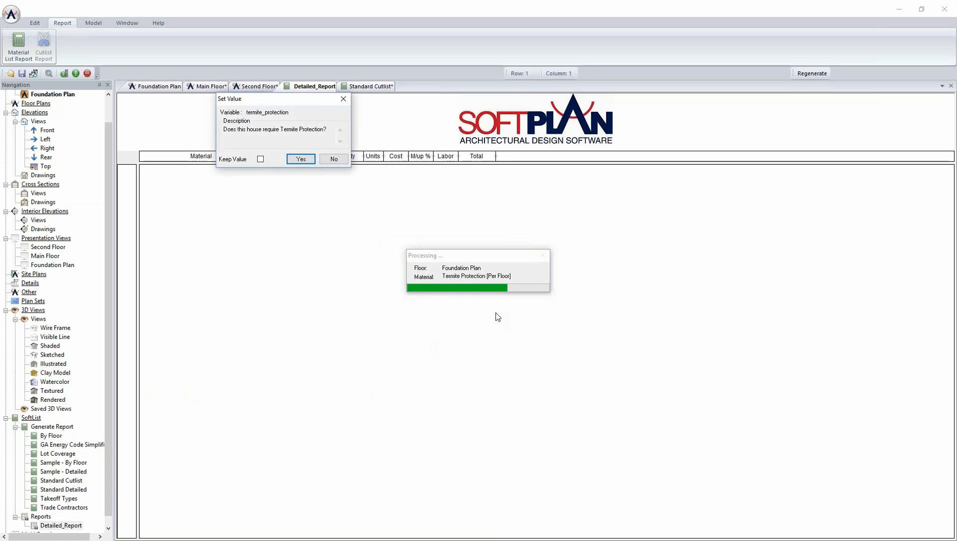
{"action": "left_click", "coordinate": [333, 159]}
{"action": "left_click", "coordinate": [333, 159]}
{"action": "left_click", "coordinate": [332, 158]}
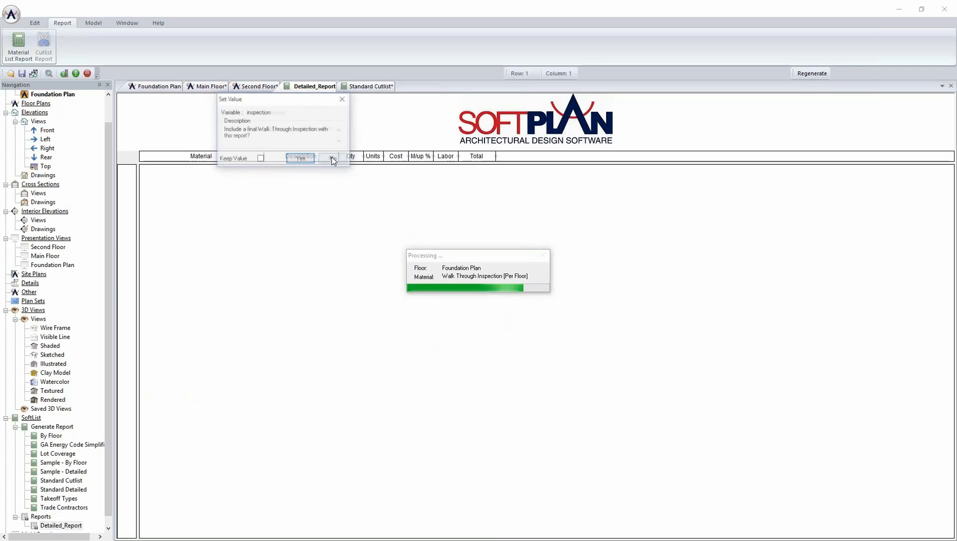
{"action": "left_click", "coordinate": [333, 158]}
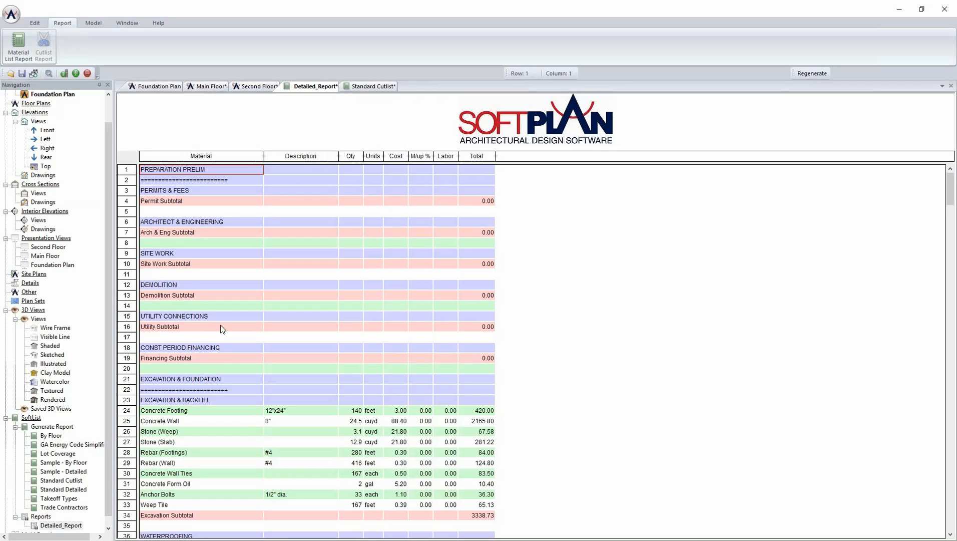
Step: Check the quantity, units, cost and total of Concrete Footing in the regenerated report
{"action": "left_click", "coordinate": [175, 414]}
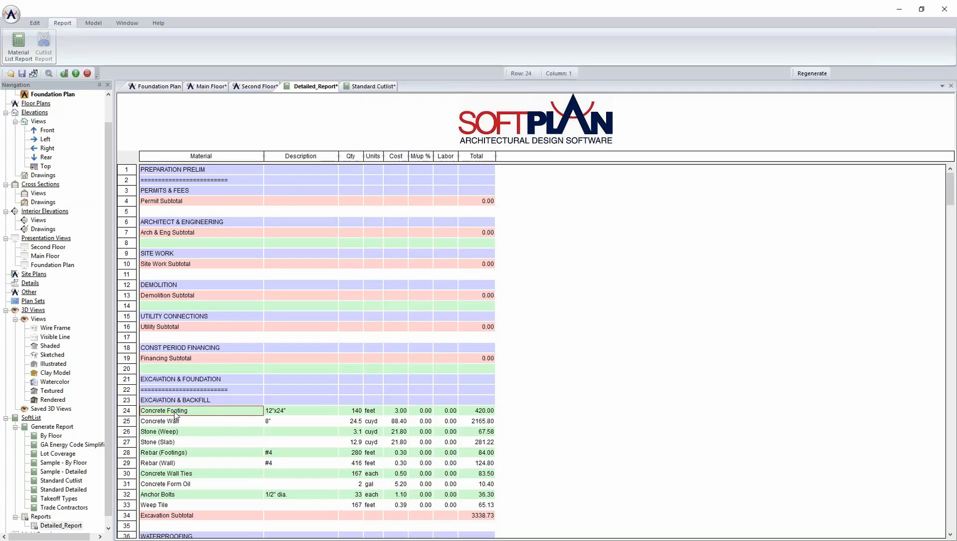
{"action": "left_click", "coordinate": [351, 413]}
{"action": "left_click", "coordinate": [374, 414]}
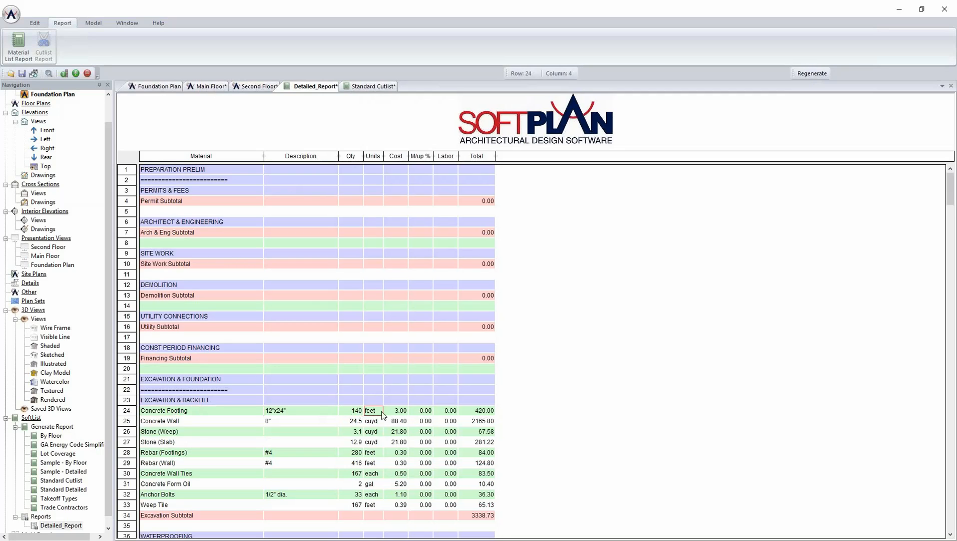
{"action": "left_click", "coordinate": [400, 414]}
{"action": "left_click", "coordinate": [489, 412]}
Step: Trace the Concrete Footing row to the drawings and examine its source items on the foundation, main and second floor plans
{"action": "right_click", "coordinate": [180, 412]}
{"action": "left_click", "coordinate": [211, 426]}
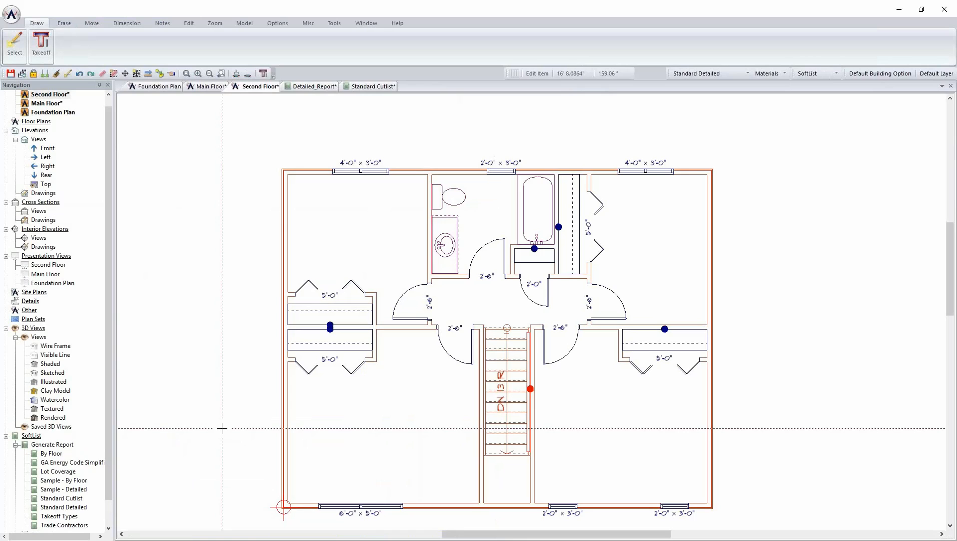
{"action": "left_click", "coordinate": [151, 87]}
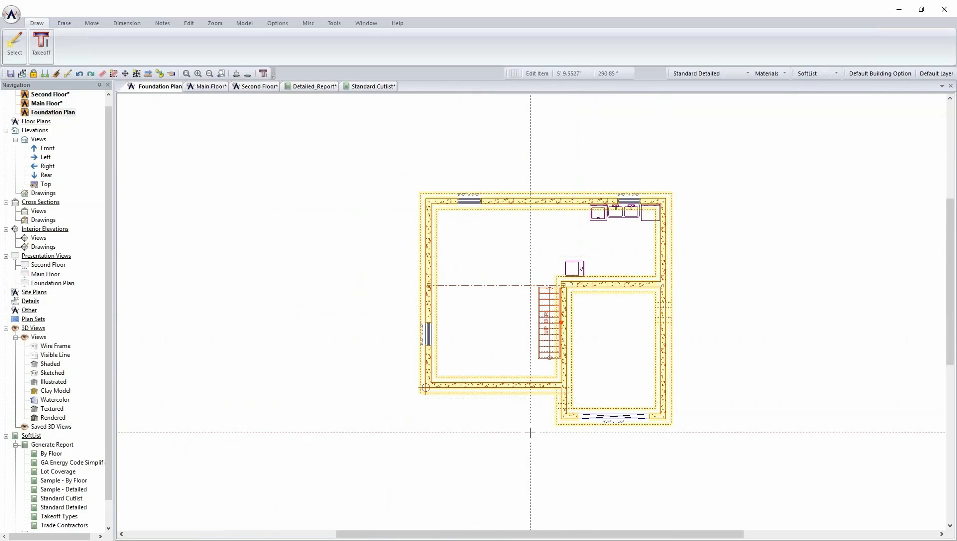
{"action": "left_click", "coordinate": [206, 86]}
{"action": "left_click", "coordinate": [253, 89]}
{"action": "left_click", "coordinate": [165, 87]}
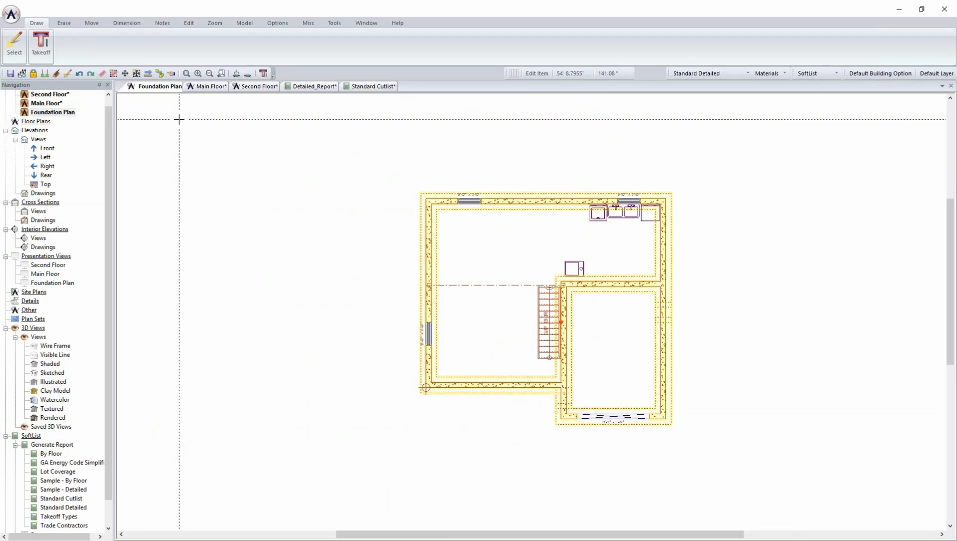
Step: Switch the main floor plan from SoftList mode to Area mode and examine the Gross Floor Area
{"action": "left_click", "coordinate": [209, 86]}
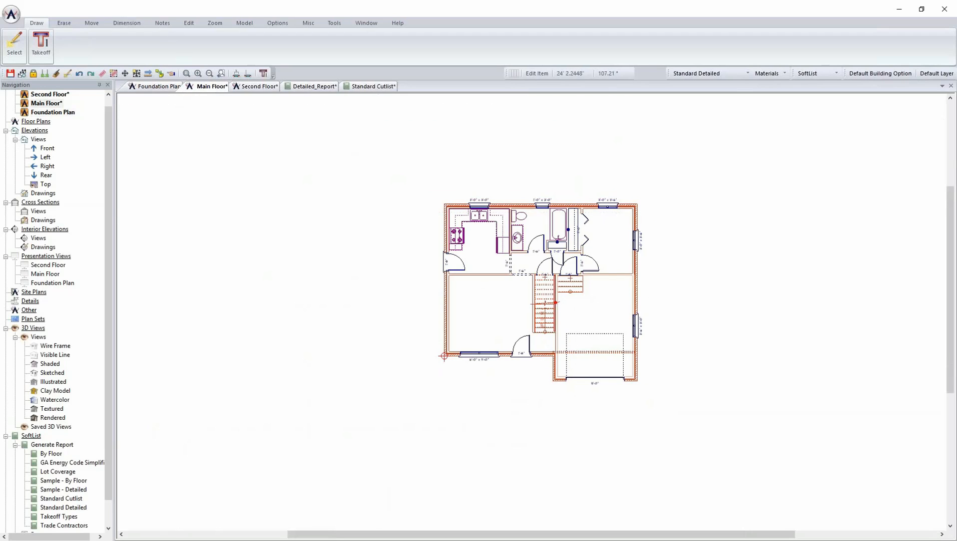
{"action": "left_click", "coordinate": [819, 73]}
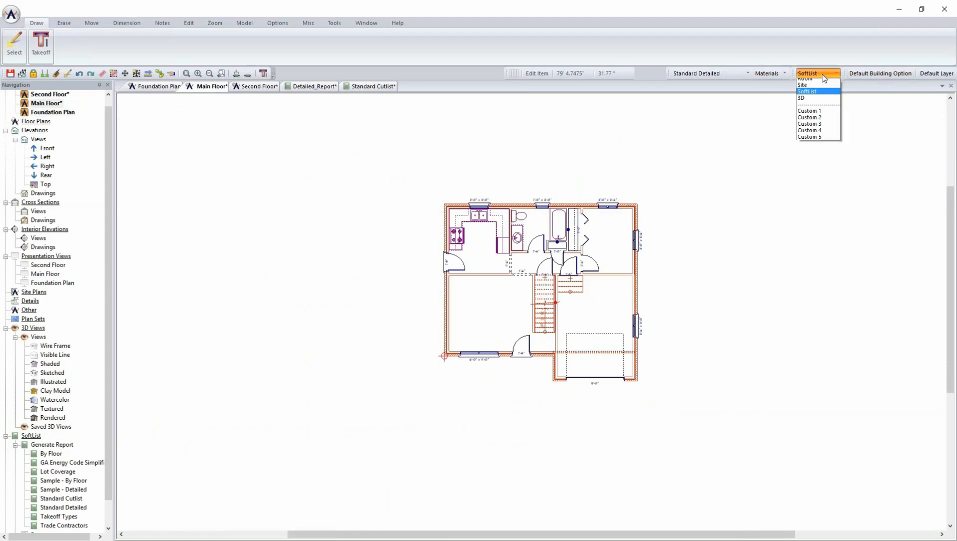
{"action": "left_click", "coordinate": [821, 90]}
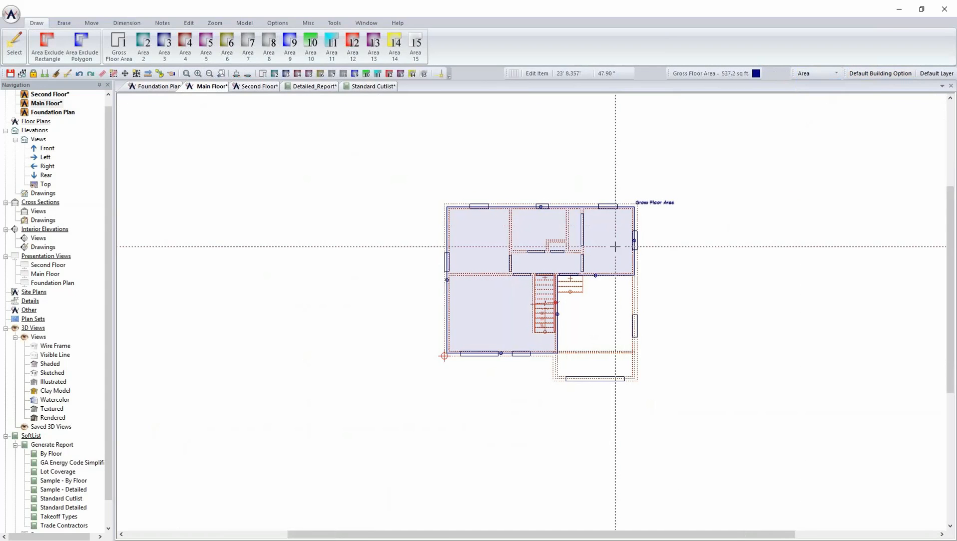
{"action": "scroll", "coordinate": [533, 230], "scroll_direction": "up", "scroll_amount": 4}
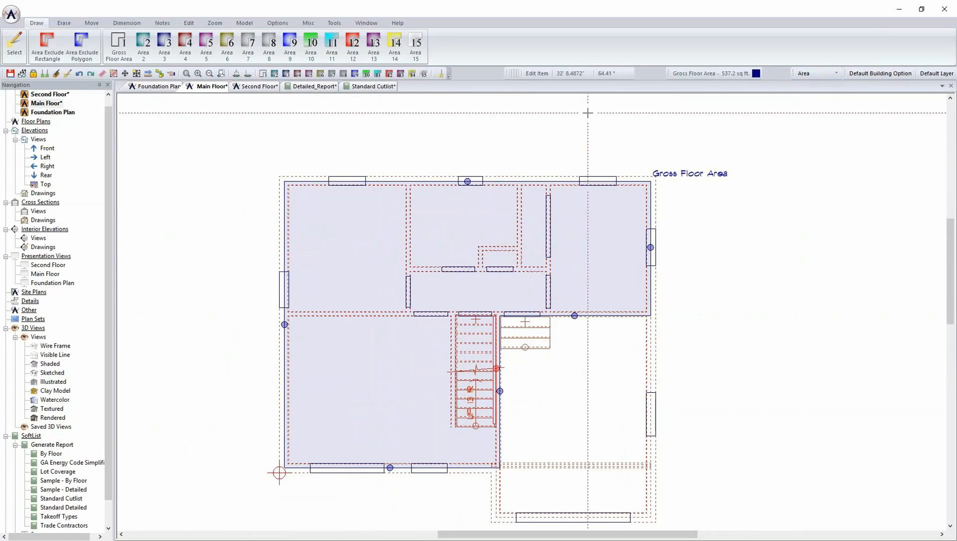
{"action": "mouse_move", "coordinate": [732, 78]}
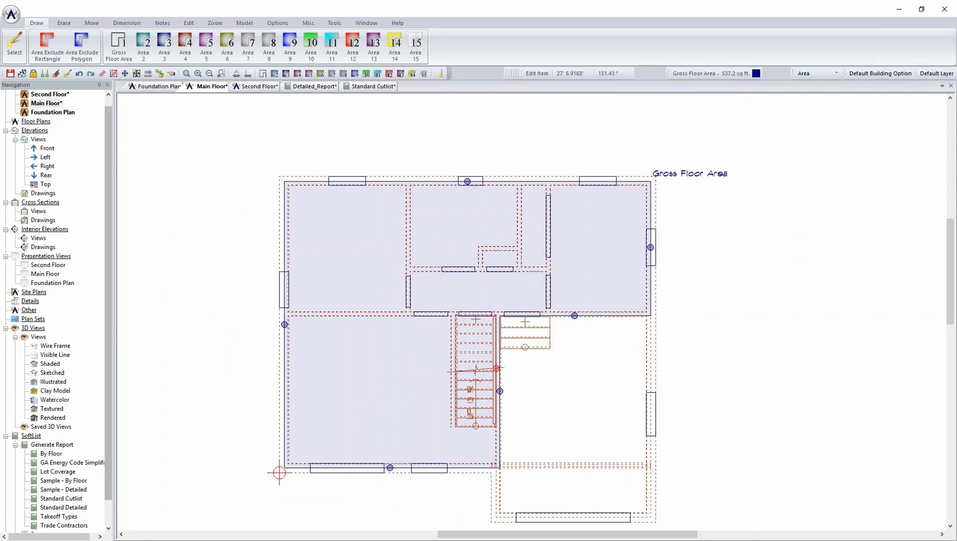
Step: Open the Standard Detailed material definition from the SoftList configuration and search its materials for "labor"
{"action": "left_click", "coordinate": [239, 25]}
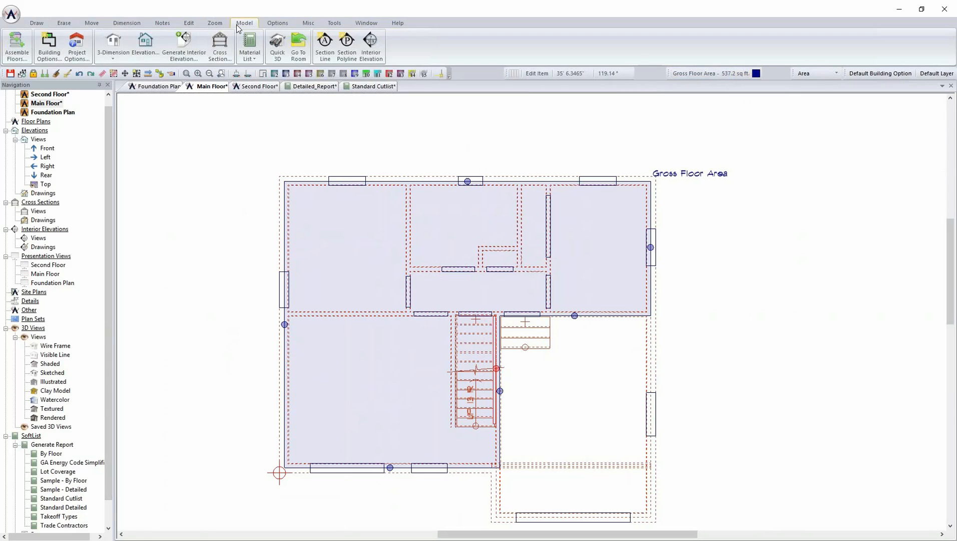
{"action": "left_click", "coordinate": [250, 50]}
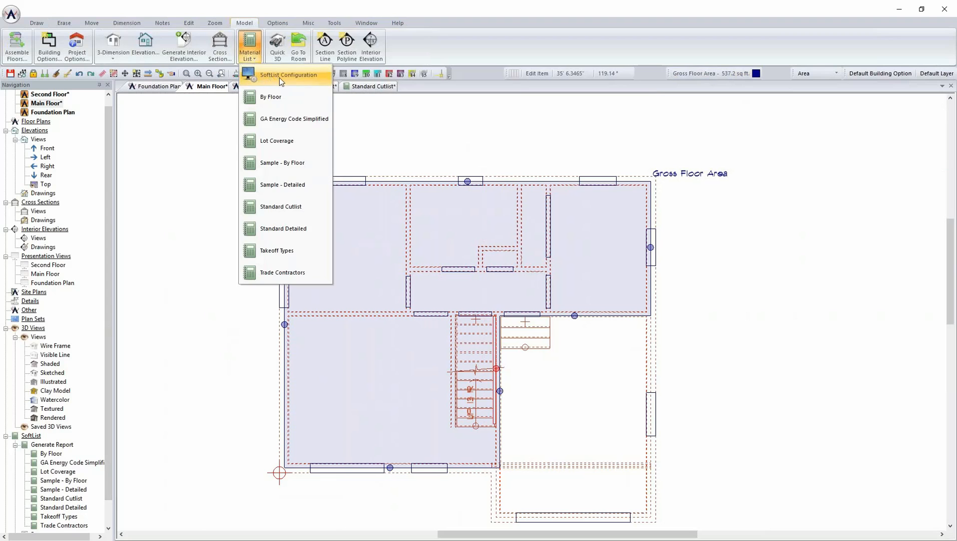
{"action": "left_click", "coordinate": [280, 78]}
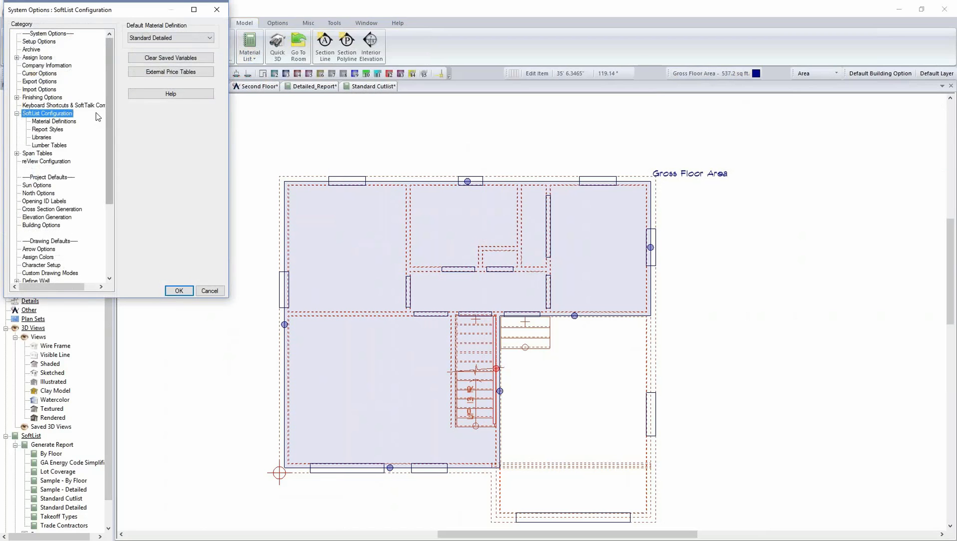
{"action": "left_click", "coordinate": [62, 121]}
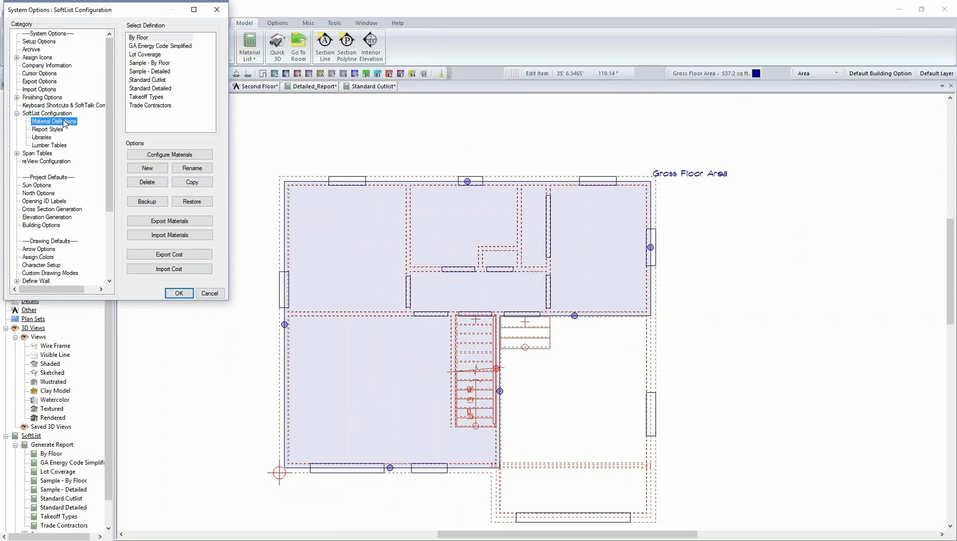
{"action": "double_click", "coordinate": [150, 88]}
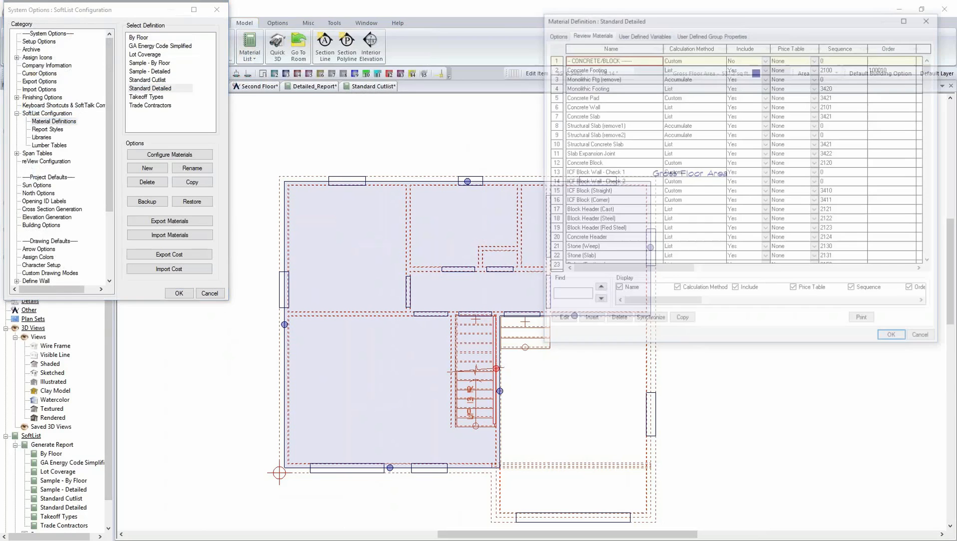
{"action": "left_click", "coordinate": [560, 294]}
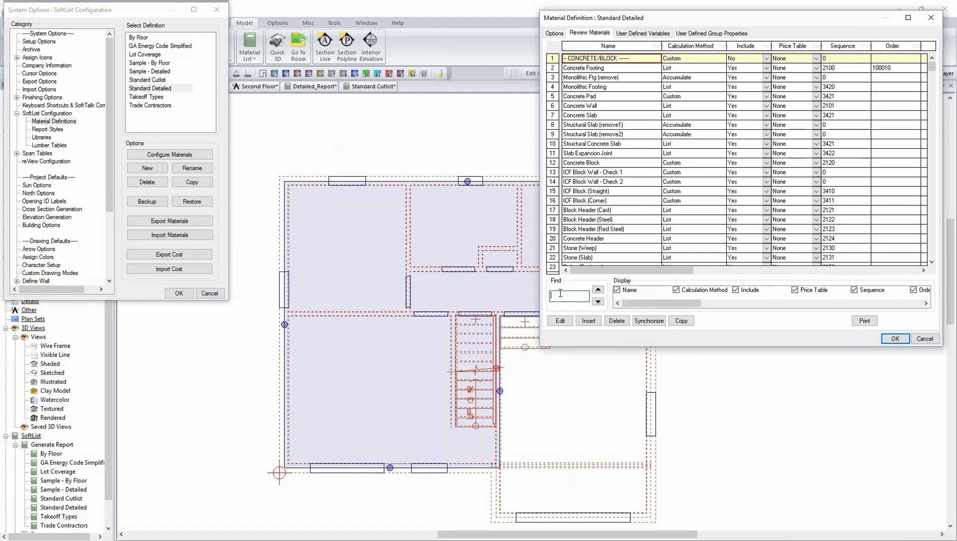
{"action": "type", "text": "labor"}
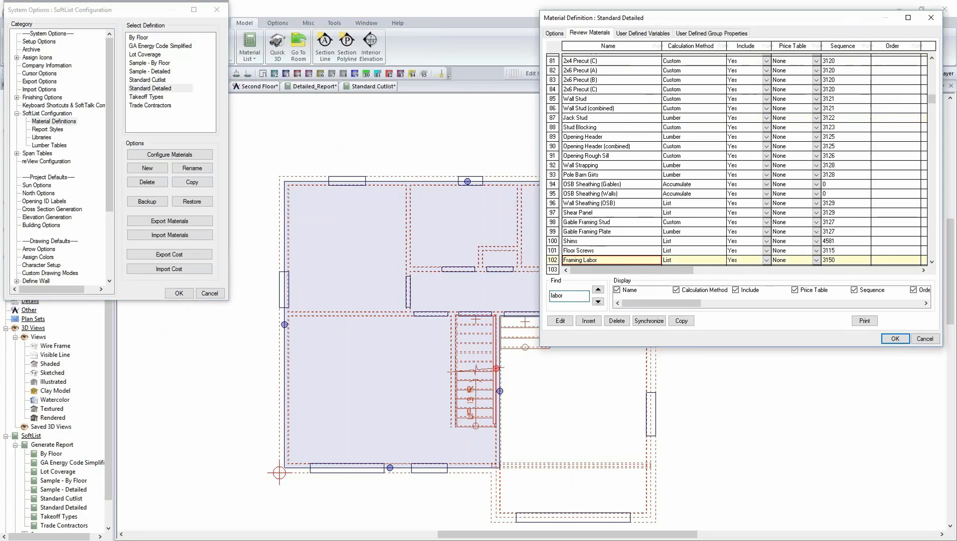
Step: Review the area type, quantity formula and labor rate of the Framing Labor material, closing the configuration without changes
{"action": "left_click", "coordinate": [908, 18]}
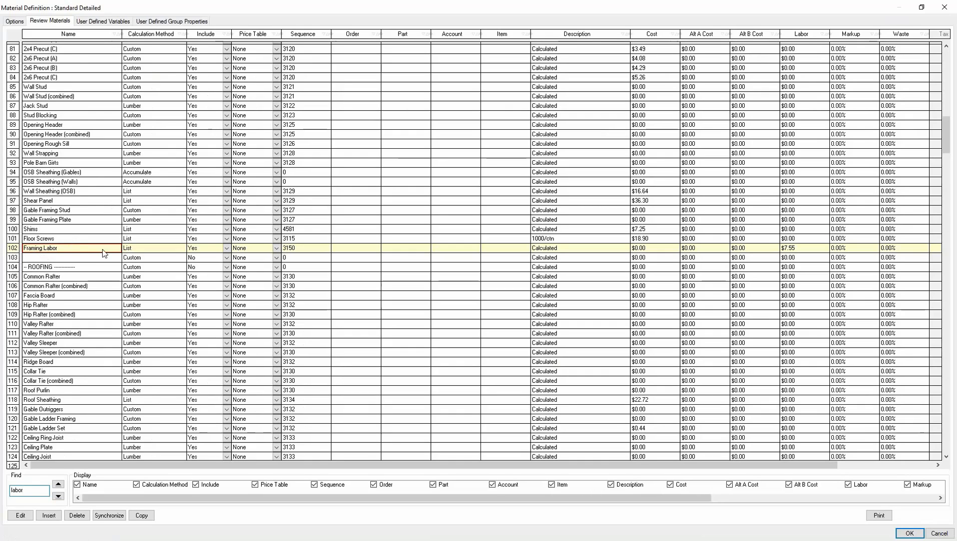
{"action": "double_click", "coordinate": [81, 250]}
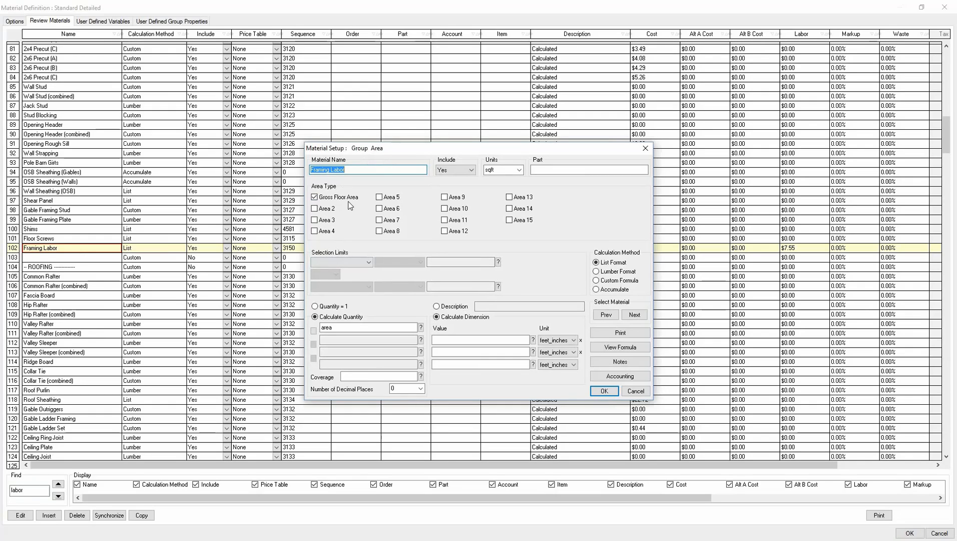
{"action": "left_click", "coordinate": [615, 378]}
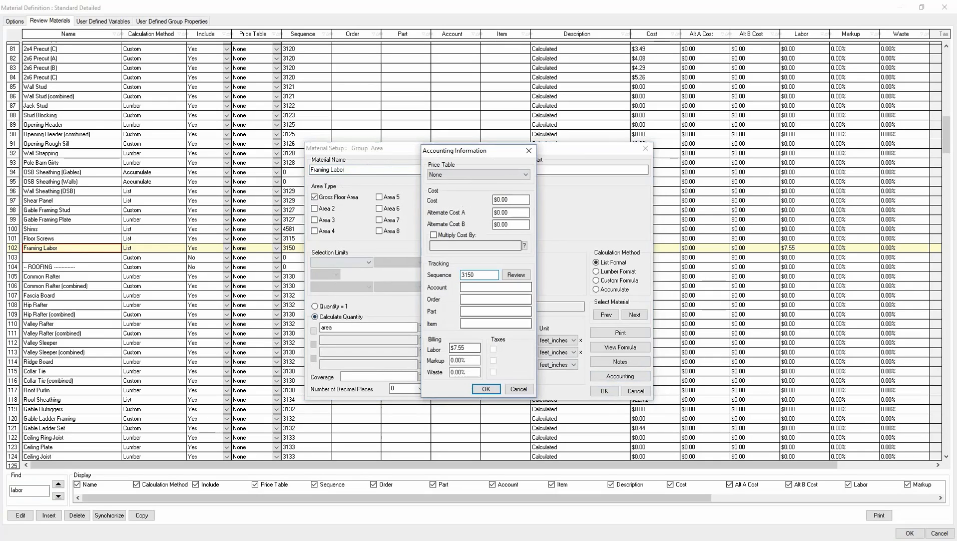
{"action": "double_click", "coordinate": [470, 347]}
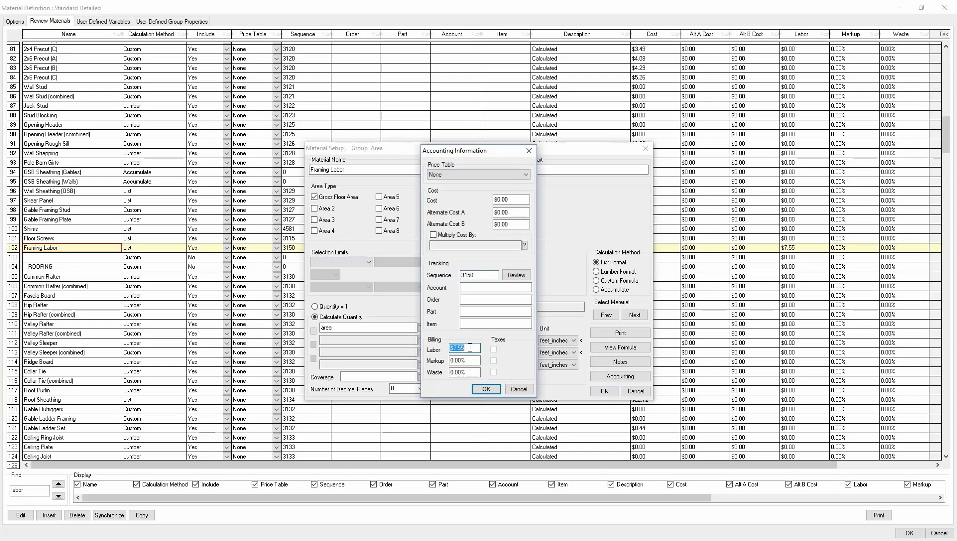
{"action": "left_click", "coordinate": [519, 388]}
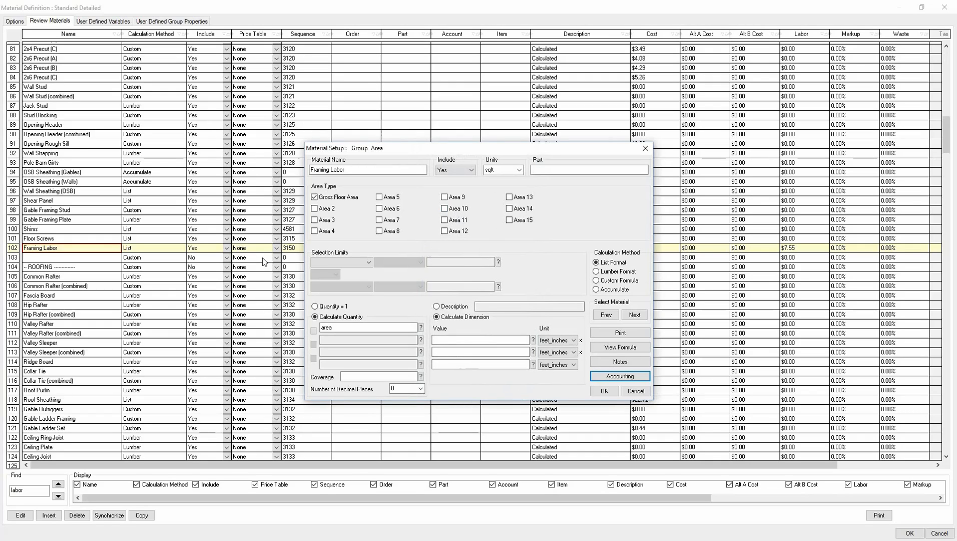
{"action": "left_click", "coordinate": [636, 390]}
{"action": "left_click", "coordinate": [314, 250]}
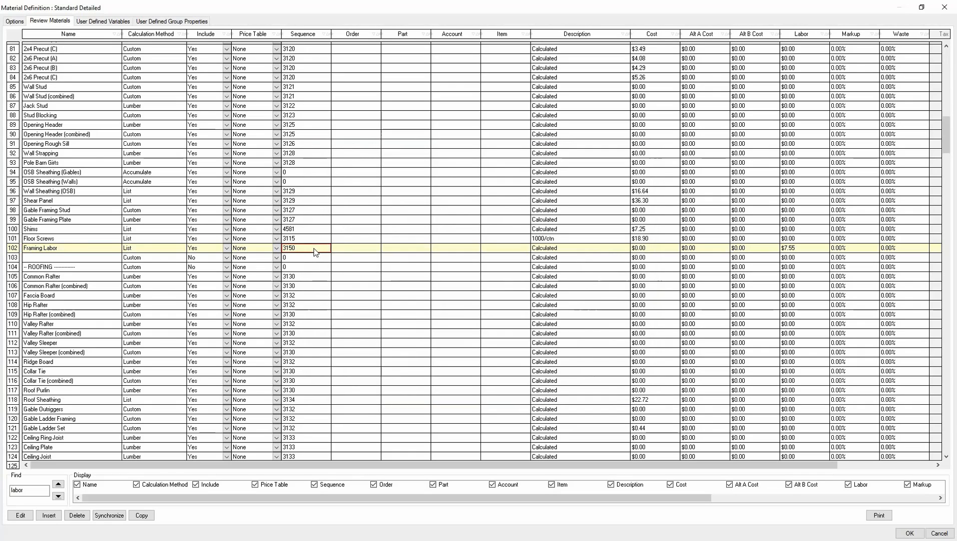
{"action": "left_click", "coordinate": [932, 533]}
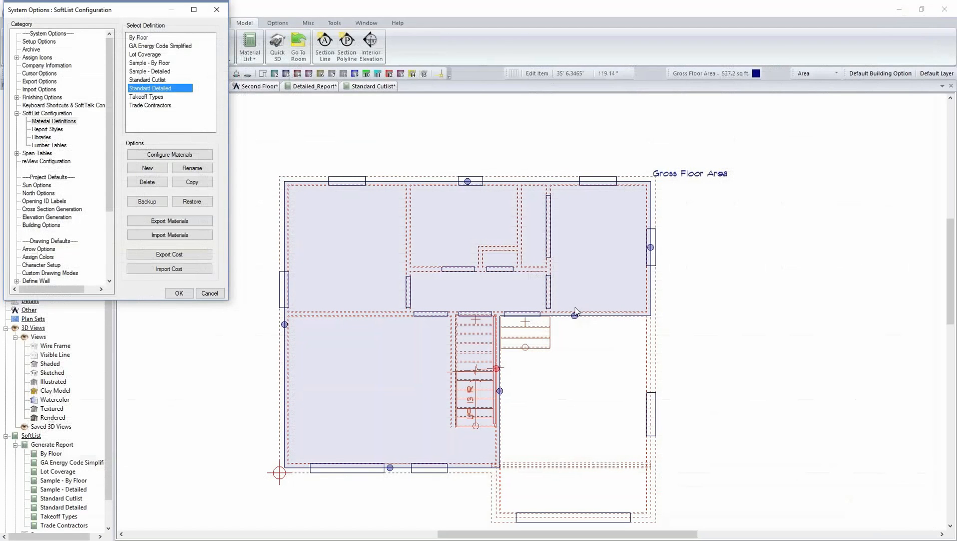
{"action": "left_click", "coordinate": [207, 295]}
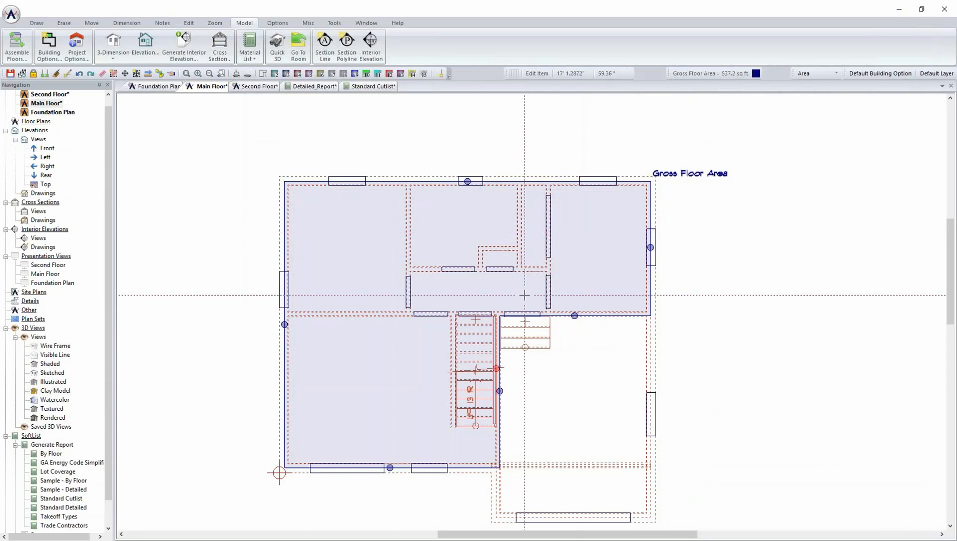
Step: Open the Area Options within the Finishing Options of the system options
{"action": "left_click", "coordinate": [14, 17]}
{"action": "mouse_move", "coordinate": [60, 375]}
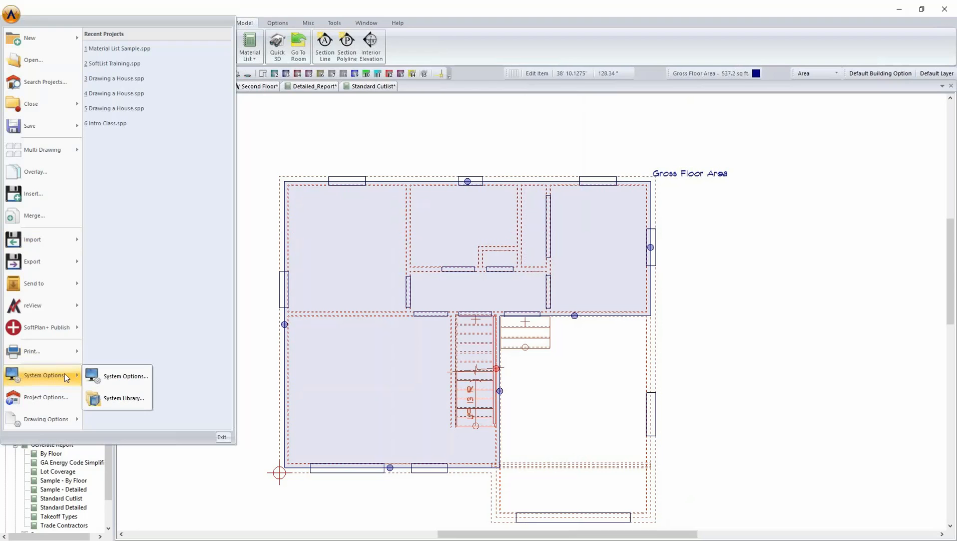
{"action": "left_click", "coordinate": [119, 377]}
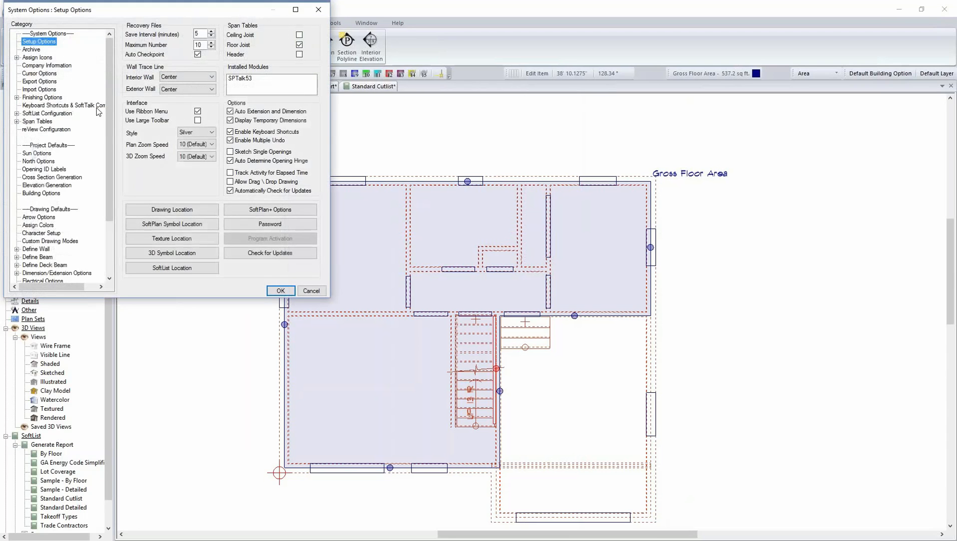
{"action": "left_click_drag", "start_coordinate": [125, 8], "coordinate": [500, 138]}
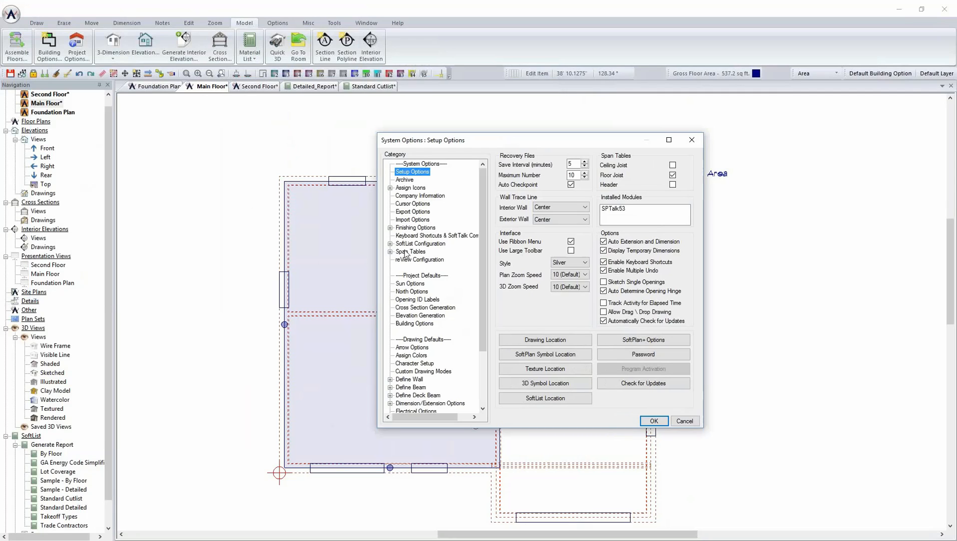
{"action": "left_click", "coordinate": [390, 228]}
{"action": "left_click", "coordinate": [424, 237]}
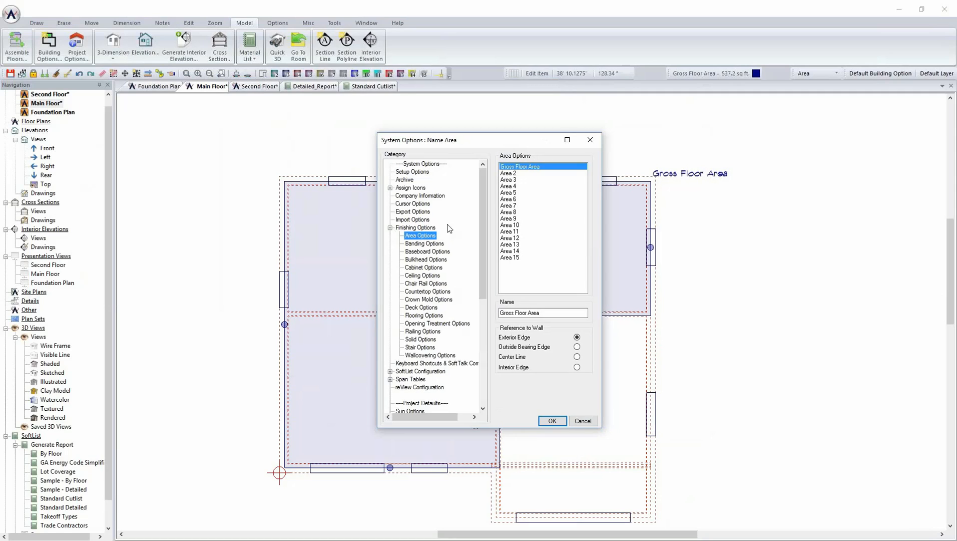
Step: Rename Area 2 as Unheated, save the system options and display the area drawing tools
{"action": "left_click", "coordinate": [517, 173]}
{"action": "double_click", "coordinate": [518, 312]}
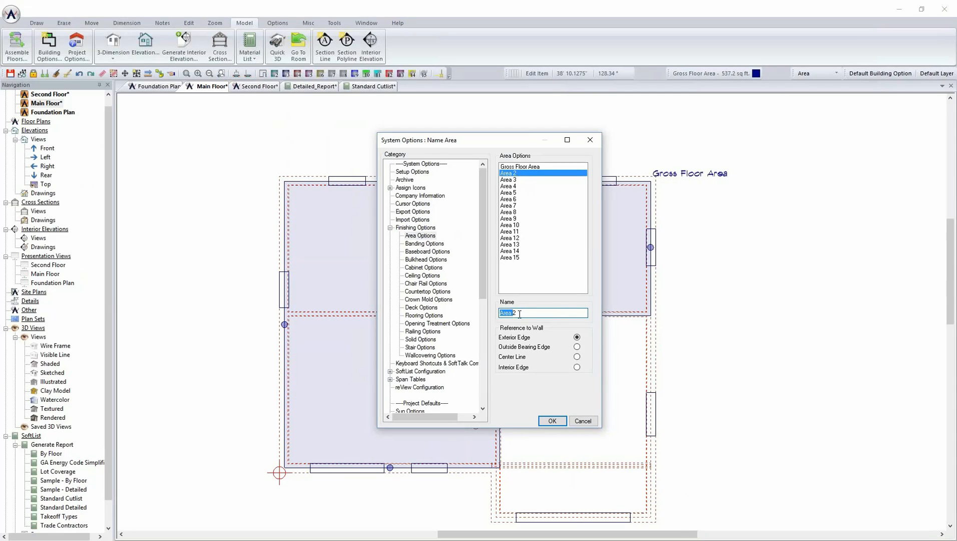
{"action": "left_click_drag", "start_coordinate": [520, 314], "coordinate": [498, 315]}
{"action": "type", "text": "Un"}
{"action": "left_click", "coordinate": [553, 421]}
{"action": "left_click", "coordinate": [503, 314]}
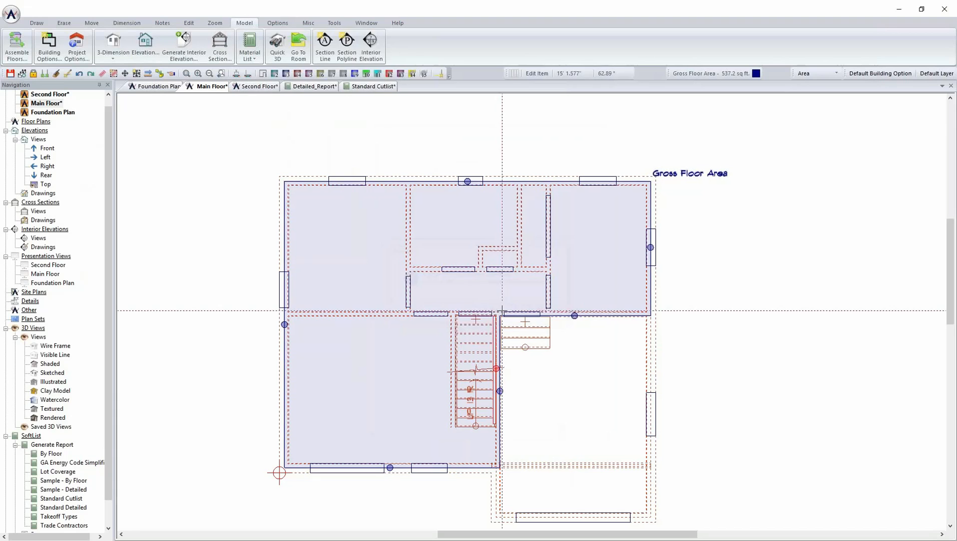
{"action": "left_click", "coordinate": [37, 23]}
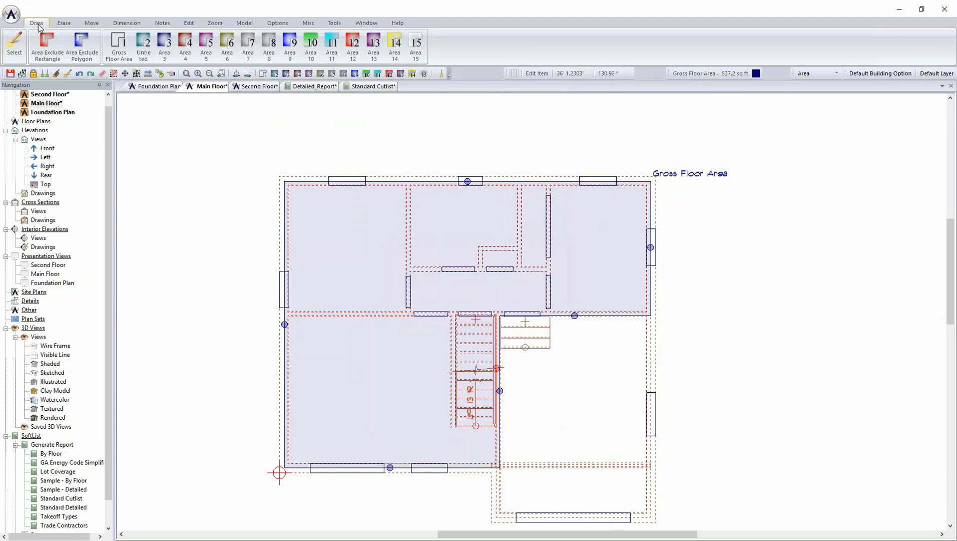
Step: Manually trace an Unheated area polygon around the garage on the main floor plan
{"action": "left_click", "coordinate": [144, 50]}
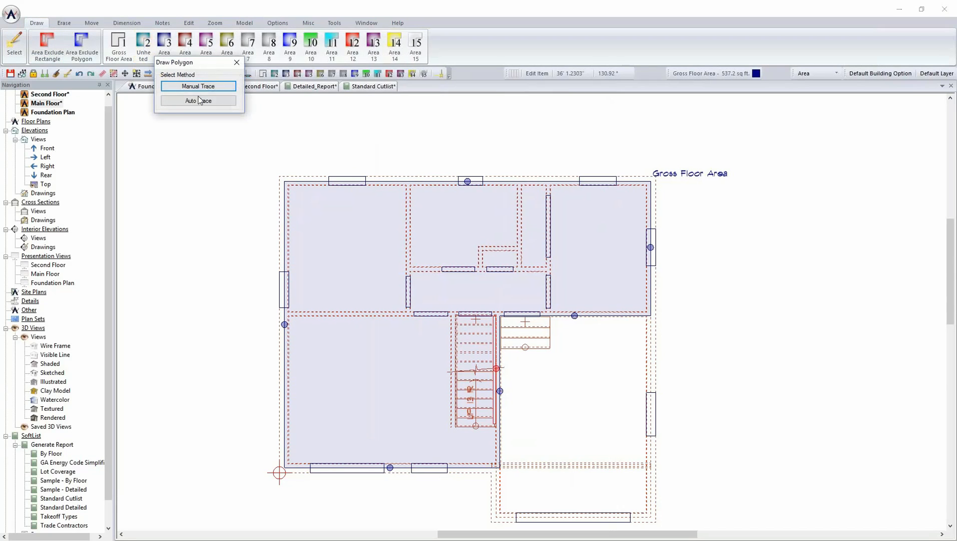
{"action": "left_click", "coordinate": [196, 82]}
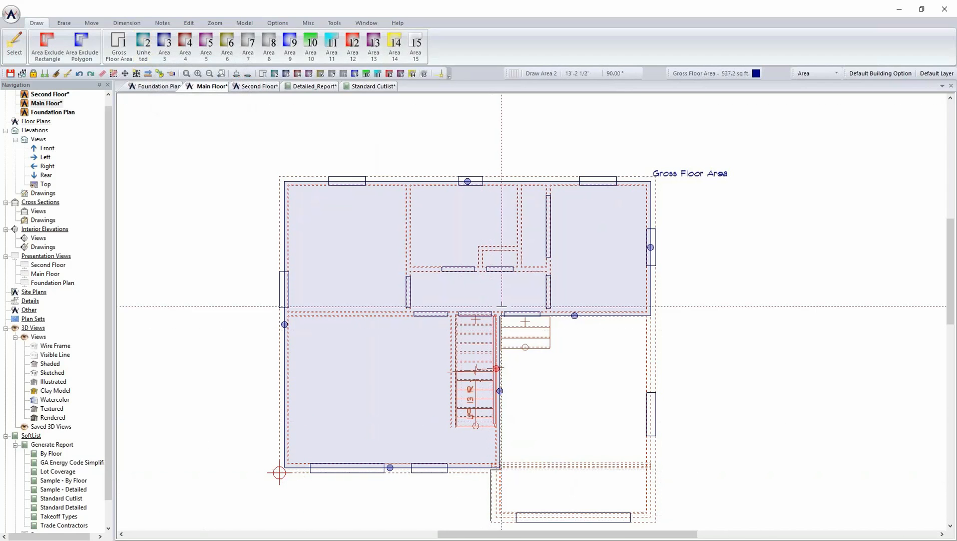
{"action": "left_click", "coordinate": [651, 316]}
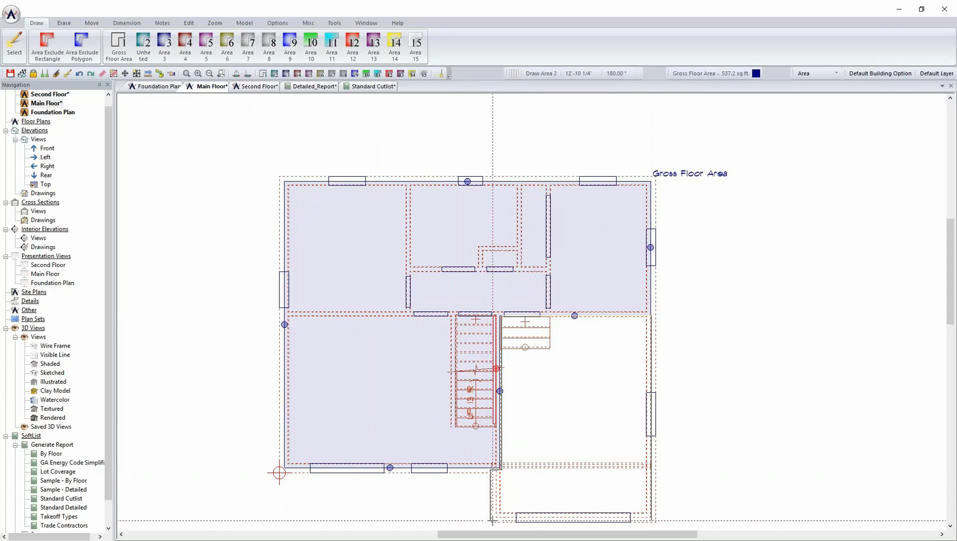
{"action": "double_click", "coordinate": [651, 521]}
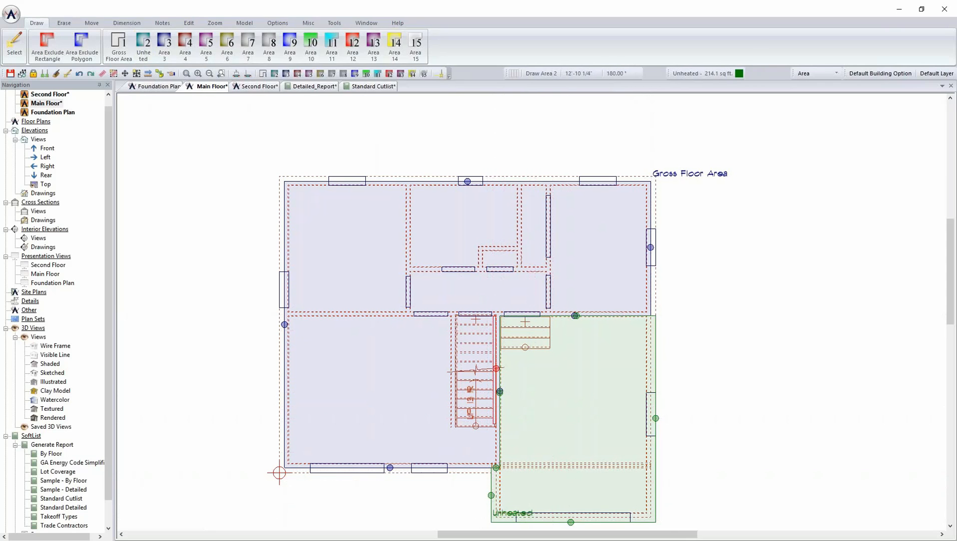
Step: Check the size and perimeter in the new Unheated area's properties, closing them without changes
{"action": "right_click", "coordinate": [570, 213]}
{"action": "left_click", "coordinate": [612, 234]}
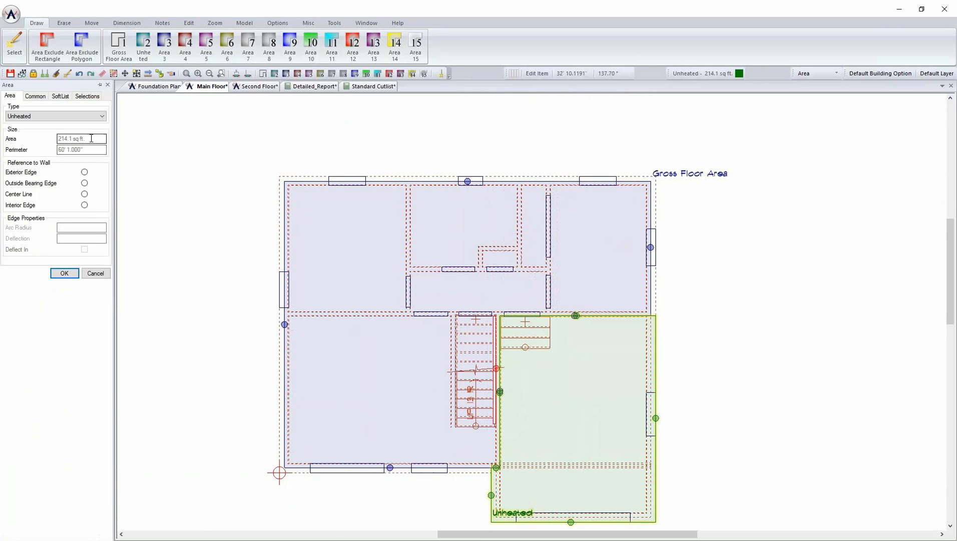
{"action": "left_click", "coordinate": [95, 273]}
{"action": "middle_click_drag", "start_coordinate": [585, 404], "coordinate": [577, 325]}
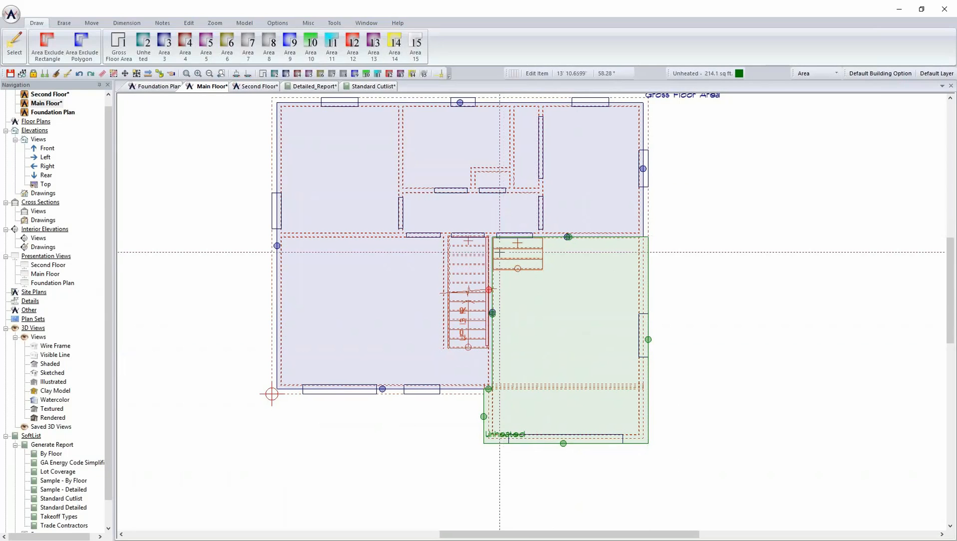
Step: Open the Standard Detailed material definition for configuration from the SoftList configuration
{"action": "left_click", "coordinate": [244, 23]}
{"action": "left_click", "coordinate": [250, 47]}
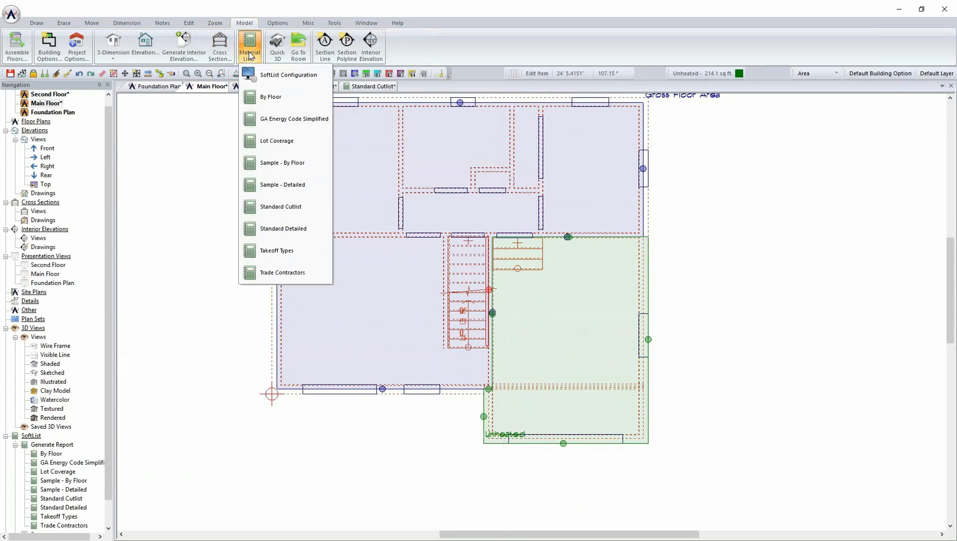
{"action": "left_click", "coordinate": [282, 75]}
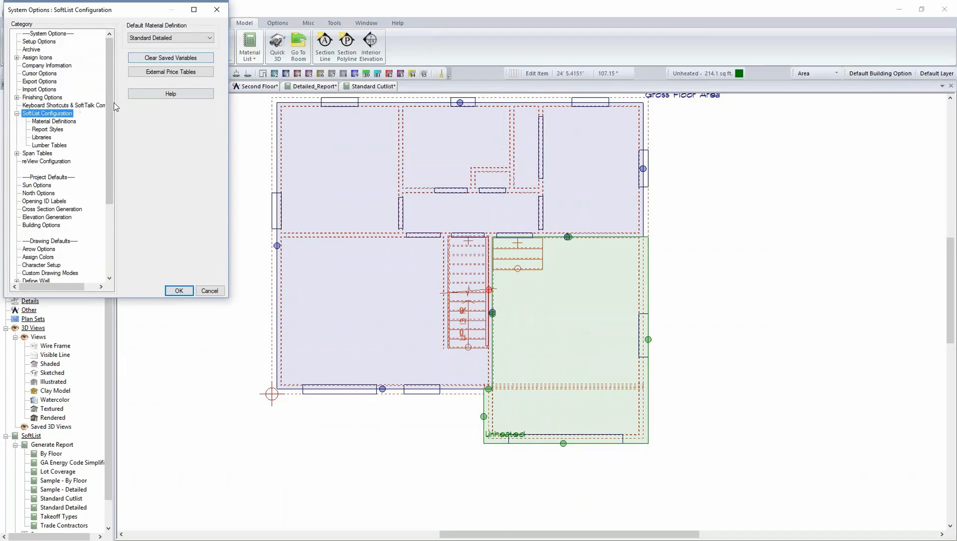
{"action": "left_click", "coordinate": [64, 122]}
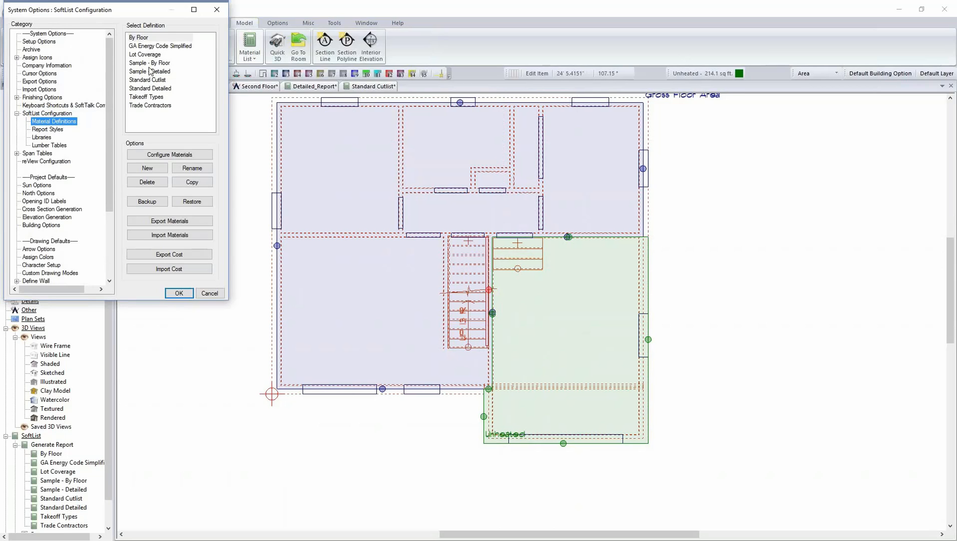
{"action": "left_click", "coordinate": [153, 89]}
{"action": "left_click", "coordinate": [168, 155]}
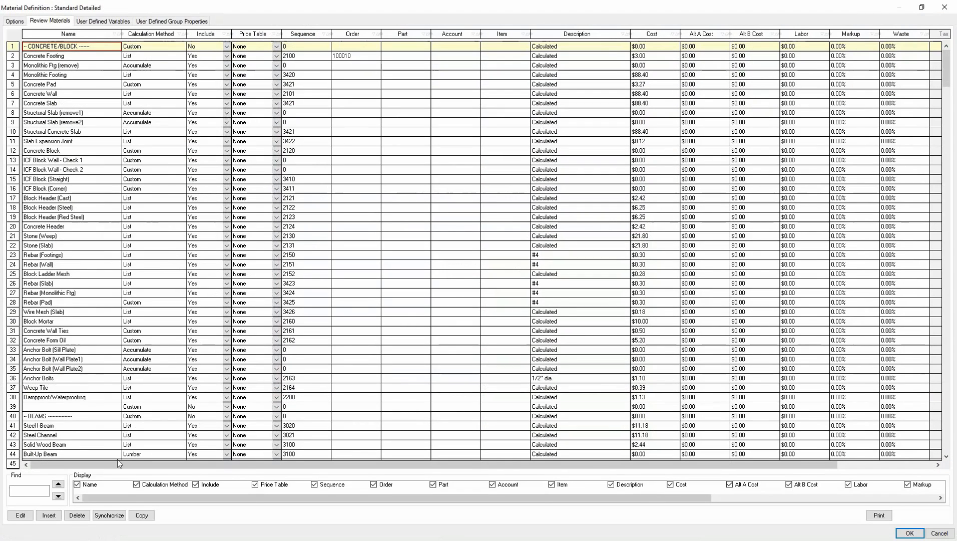
Step: Find the Framing Labor material by searching for "labor" and insert a copy of it in the row directly below
{"action": "left_click", "coordinate": [28, 491]}
{"action": "type", "text": "labor"}
{"action": "scroll", "coordinate": [68, 395], "scroll_direction": "down", "scroll_amount": 9}
{"action": "scroll", "coordinate": [78, 341], "scroll_direction": "down", "scroll_amount": 2}
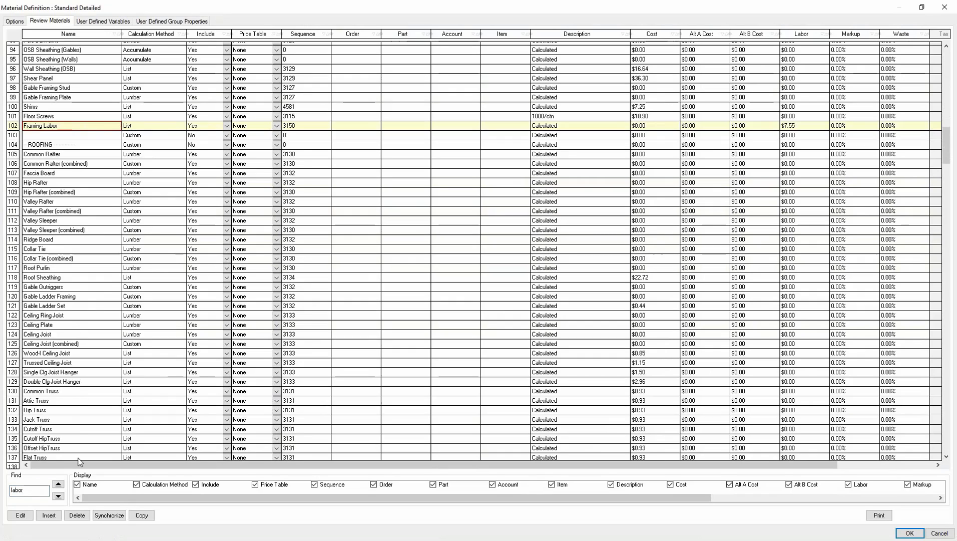
{"action": "left_click", "coordinate": [143, 516]}
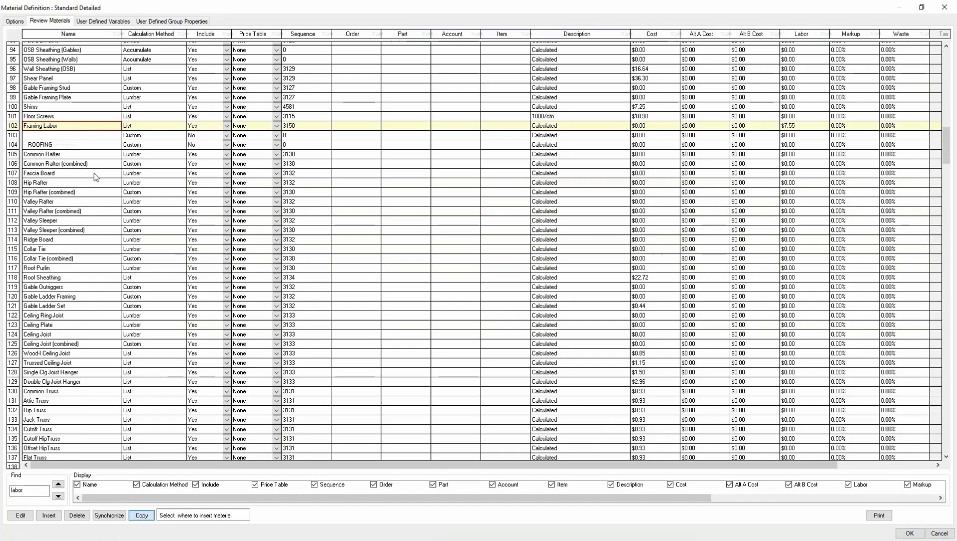
{"action": "left_click", "coordinate": [76, 134]}
{"action": "left_click", "coordinate": [64, 136]}
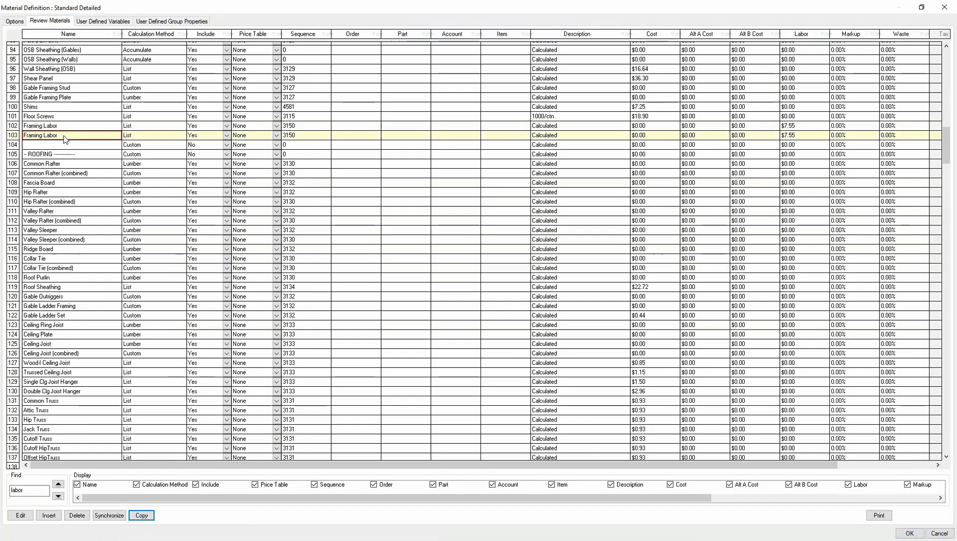
Step: Open the copied Framing Labor material for editing, saving the pending changes, and rename it Unheated Area
{"action": "left_click", "coordinate": [23, 516]}
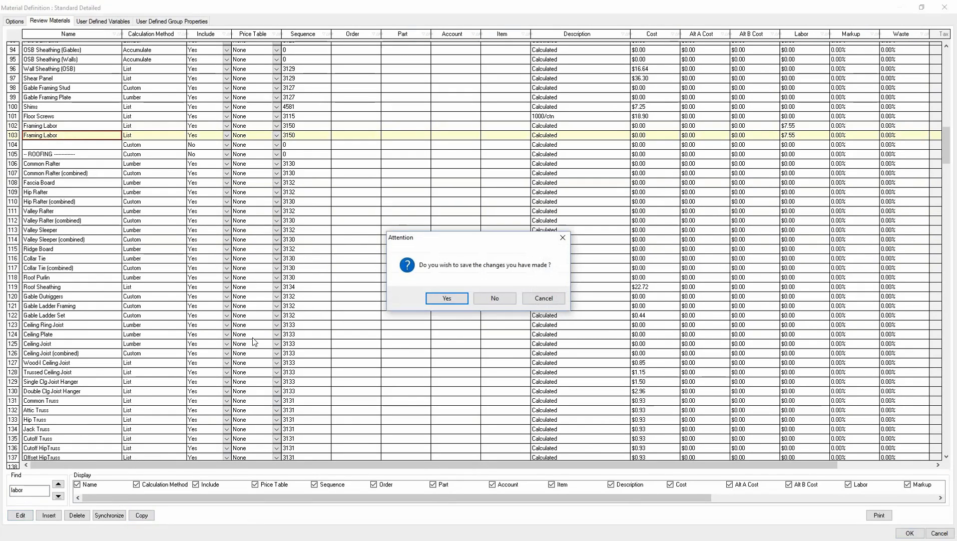
{"action": "left_click", "coordinate": [446, 297]}
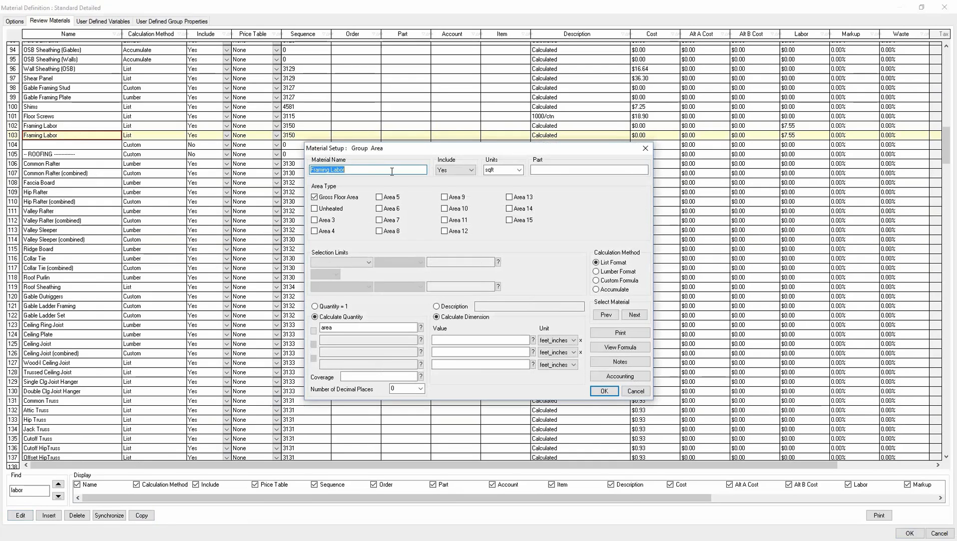
{"action": "type", "text": "Unhear"}
{"action": "key", "text": "BackSpace"}
{"action": "type", "text": "ted Area"}
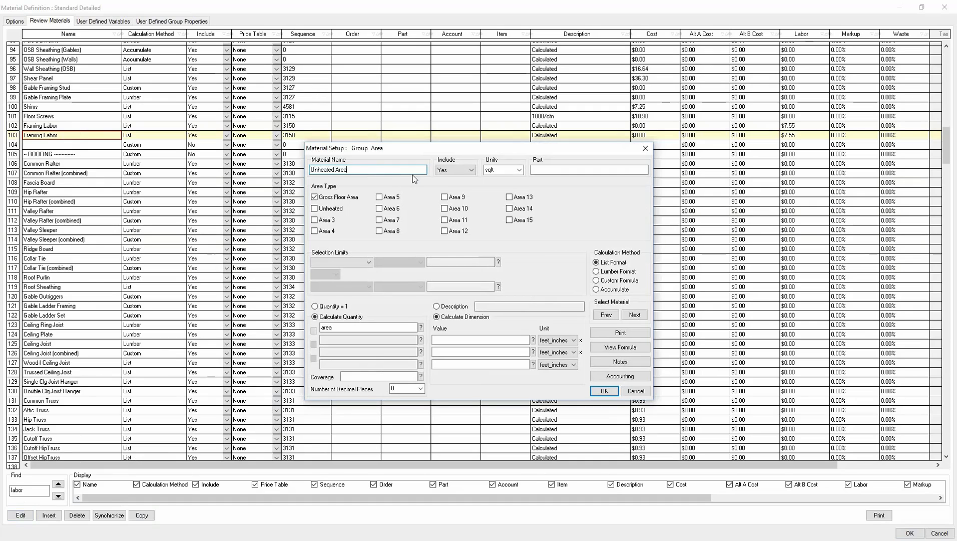
Step: Switch the material's area type from Gross Floor Area to Unheated and review the variables available for its quantity formula
{"action": "double_click", "coordinate": [507, 168]}
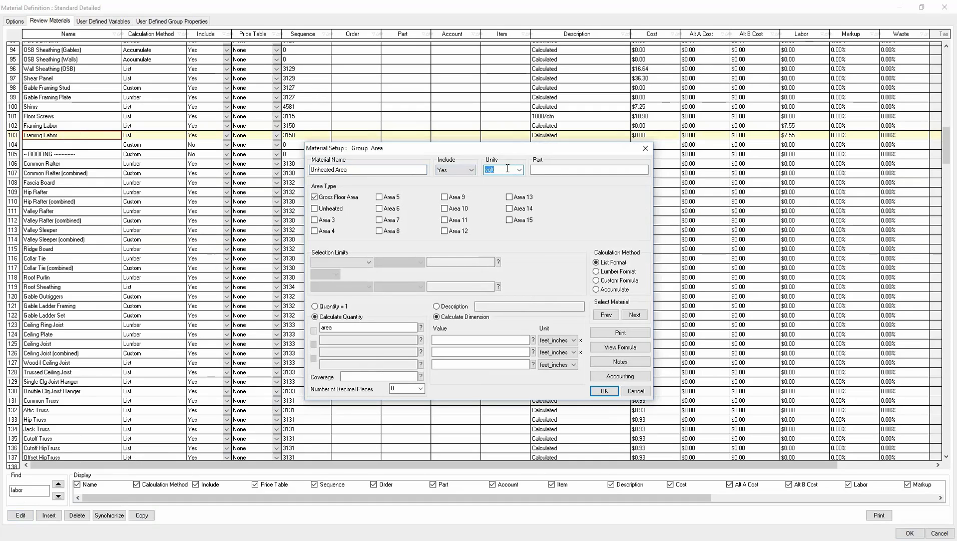
{"action": "left_click", "coordinate": [314, 198]}
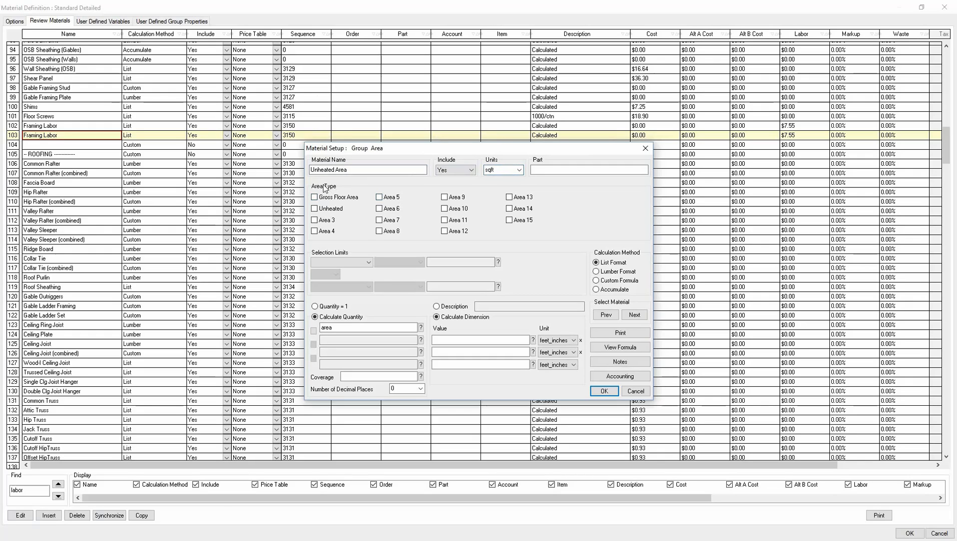
{"action": "left_click", "coordinate": [314, 208]}
{"action": "left_click", "coordinate": [351, 328]}
{"action": "left_click", "coordinate": [421, 327]}
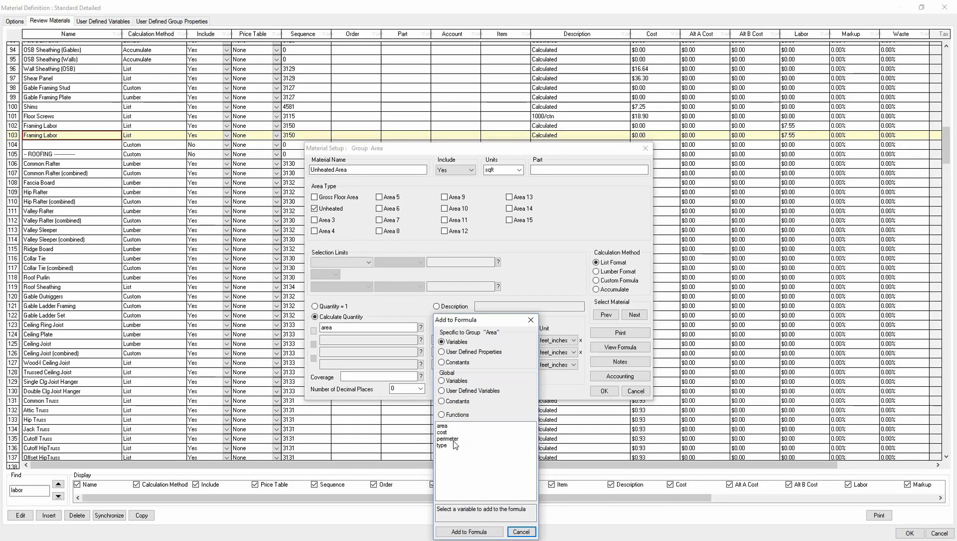
{"action": "left_click", "coordinate": [521, 531]}
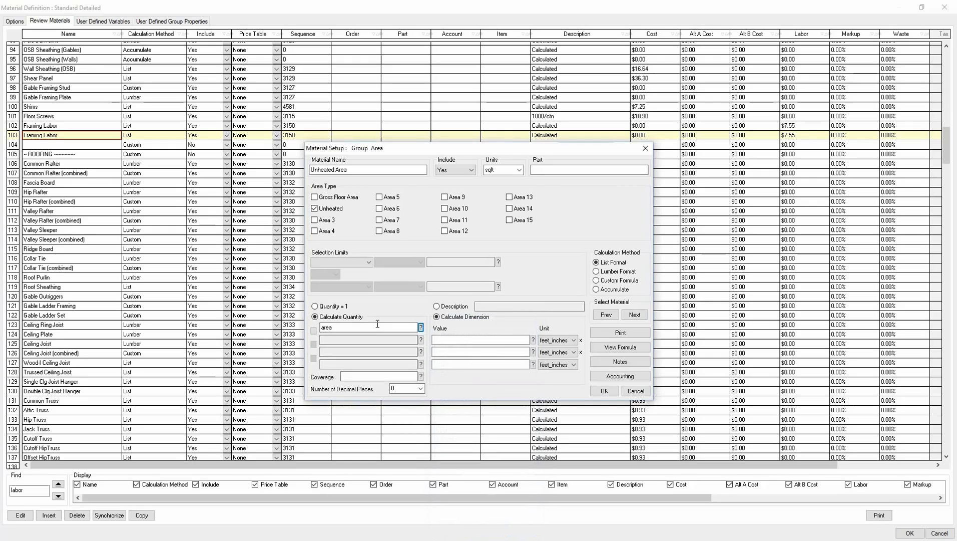
Step: Review where sequence 3150 falls in the listing format from the material's accounting information
{"action": "left_click", "coordinate": [619, 376]}
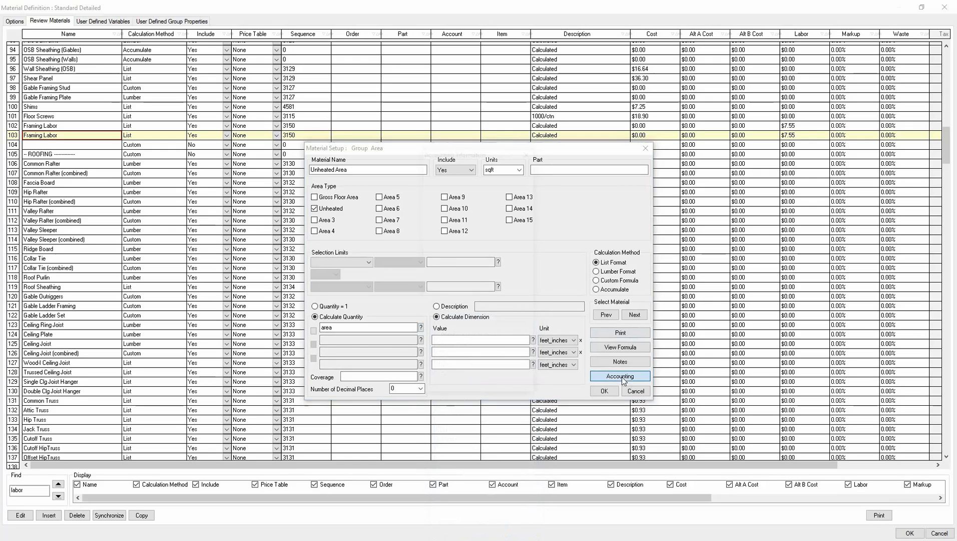
{"action": "left_click", "coordinate": [488, 274]}
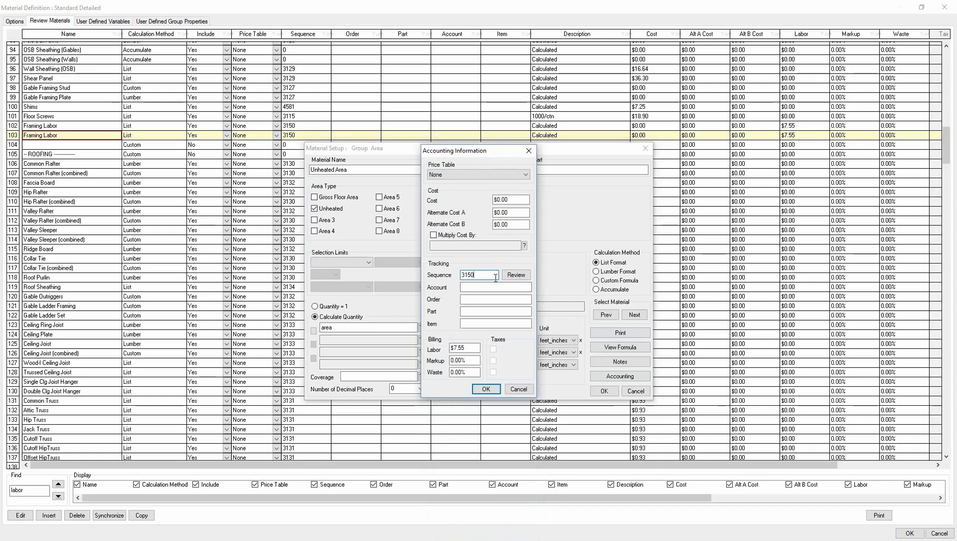
{"action": "left_click", "coordinate": [516, 275]}
{"action": "left_click", "coordinate": [487, 261]}
{"action": "scroll", "coordinate": [488, 263], "scroll_direction": "down", "scroll_amount": 2}
{"action": "scroll", "coordinate": [466, 263], "scroll_direction": "down", "scroll_amount": 8}
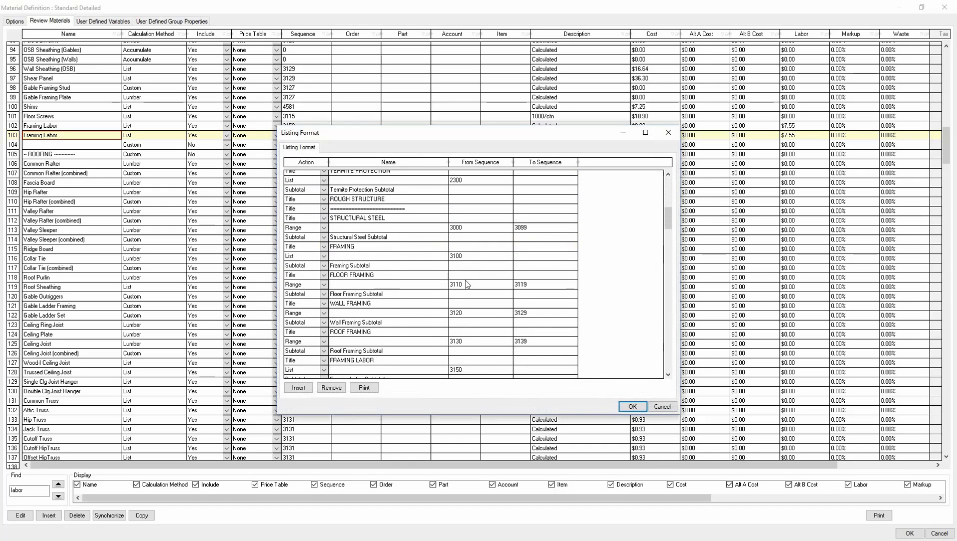
{"action": "scroll", "coordinate": [509, 321], "scroll_direction": "down", "scroll_amount": 2}
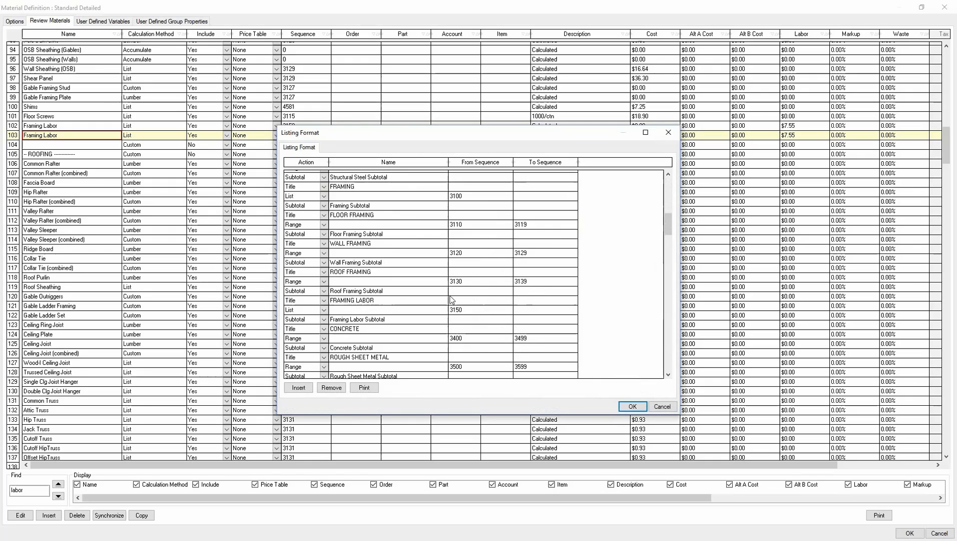
{"action": "left_click", "coordinate": [493, 309]}
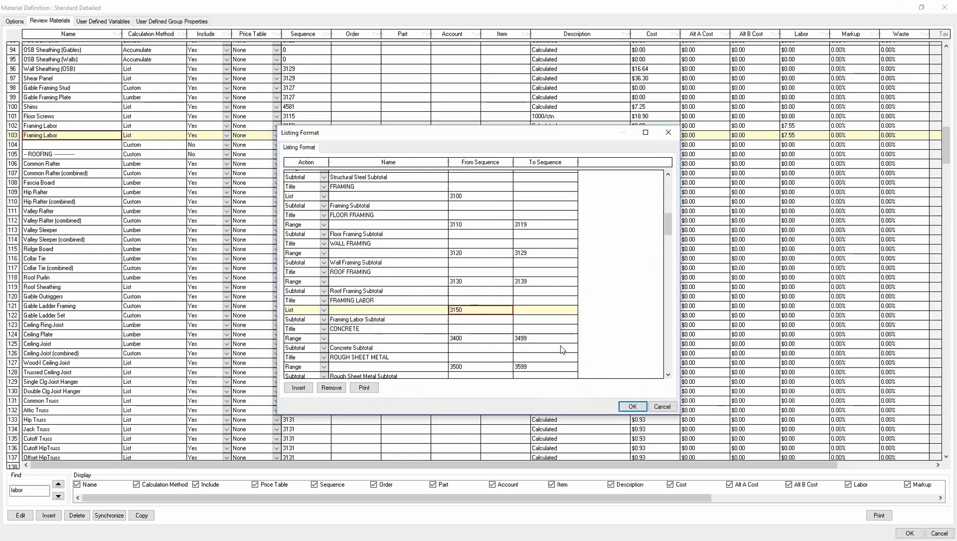
{"action": "left_click", "coordinate": [632, 406]}
Step: Set the Unheated Area material's labor rate to $0.00 and save the material's changes
{"action": "double_click", "coordinate": [464, 347]}
{"action": "type", "text": "$0.00"}
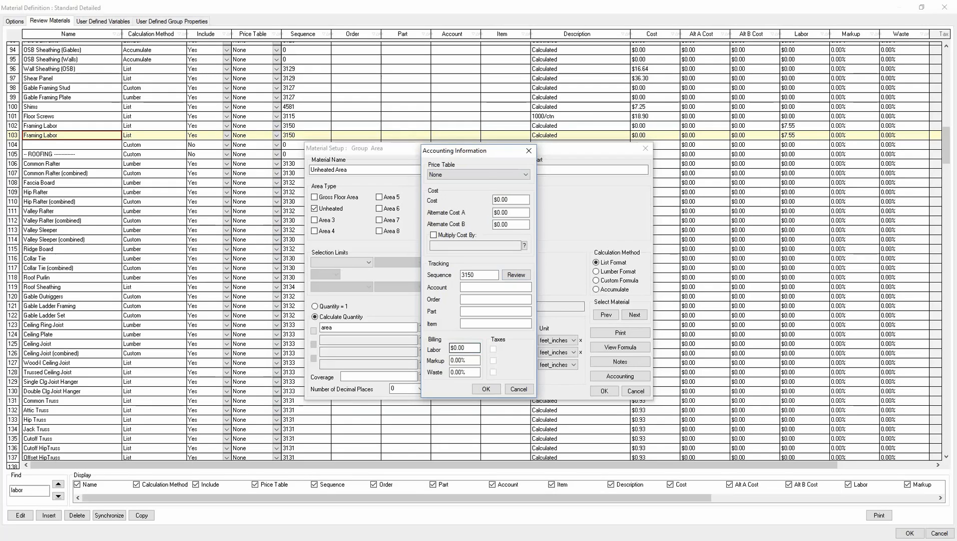
{"action": "left_click", "coordinate": [486, 392]}
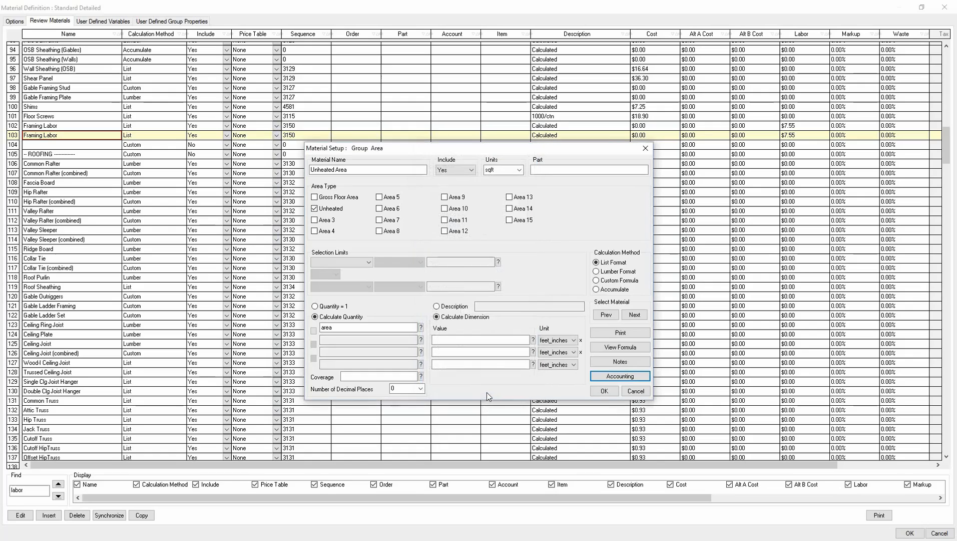
{"action": "left_click", "coordinate": [605, 391]}
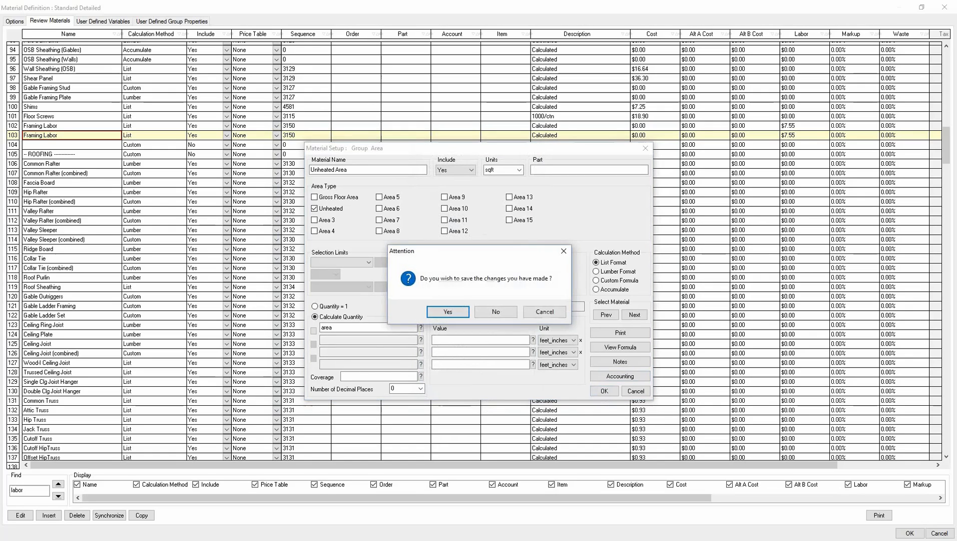
{"action": "left_click", "coordinate": [448, 311]}
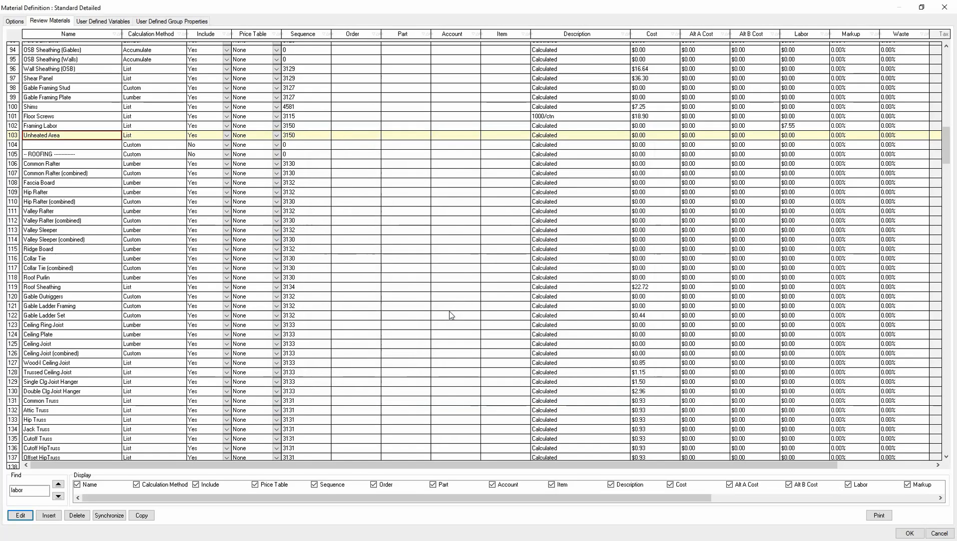
Step: Close the Standard Detailed material definition and save the modified system options
{"action": "left_click", "coordinate": [908, 534]}
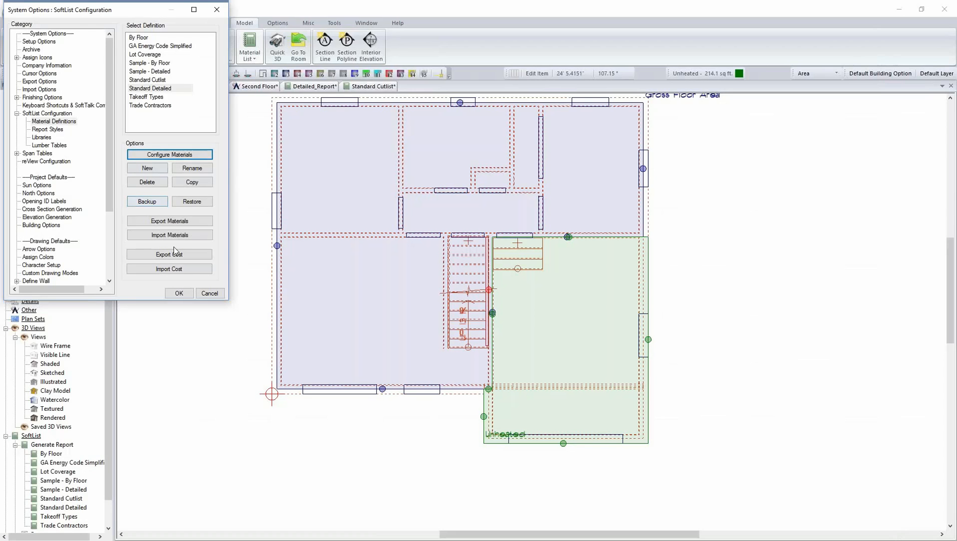
{"action": "left_click", "coordinate": [179, 294]}
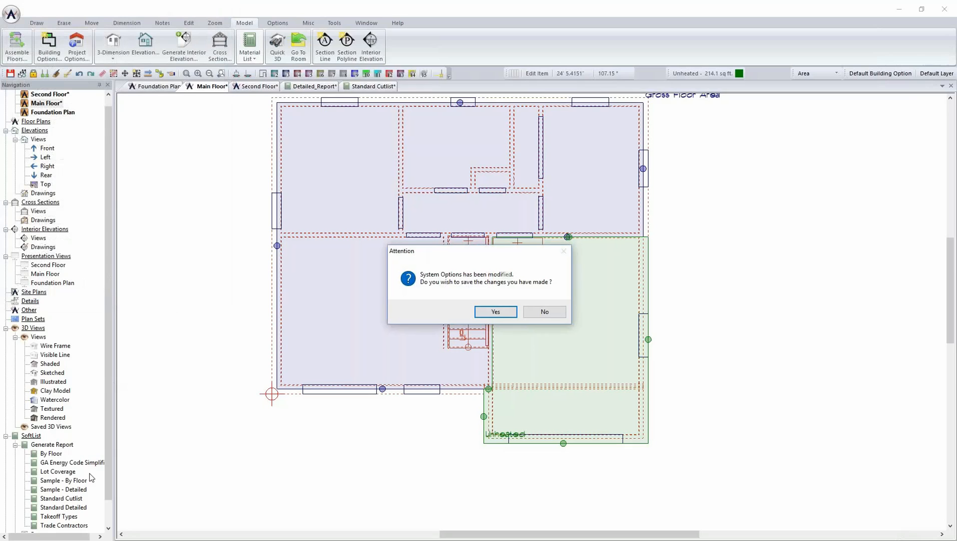
{"action": "left_click", "coordinate": [496, 311]}
Step: Generate the Standard Detailed report, answering No to the termite protection, final walk-through inspection and other optional item questions
{"action": "double_click", "coordinate": [80, 507]}
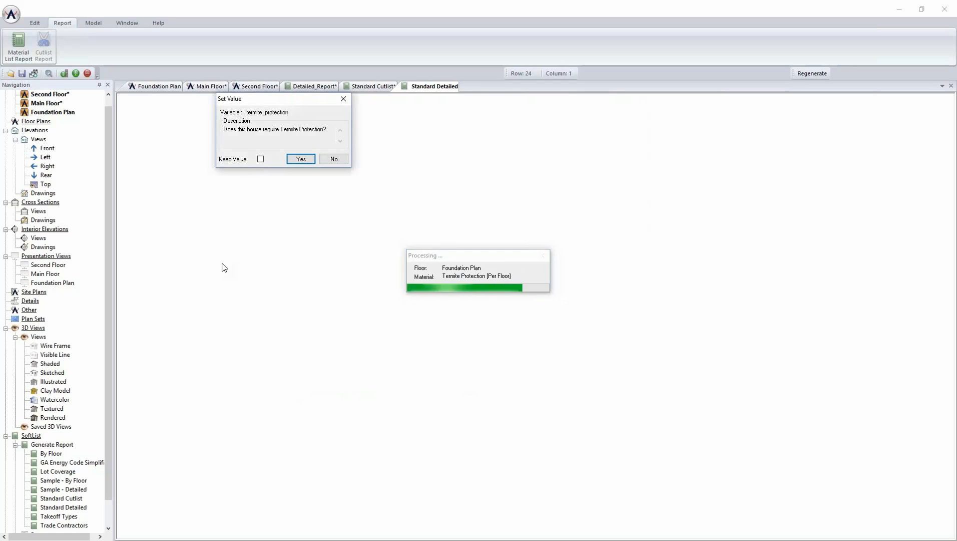
{"action": "left_click", "coordinate": [331, 159]}
{"action": "left_click", "coordinate": [331, 159]}
{"action": "left_click", "coordinate": [329, 160]}
{"action": "left_click", "coordinate": [331, 159]}
{"action": "left_click", "coordinate": [331, 159]}
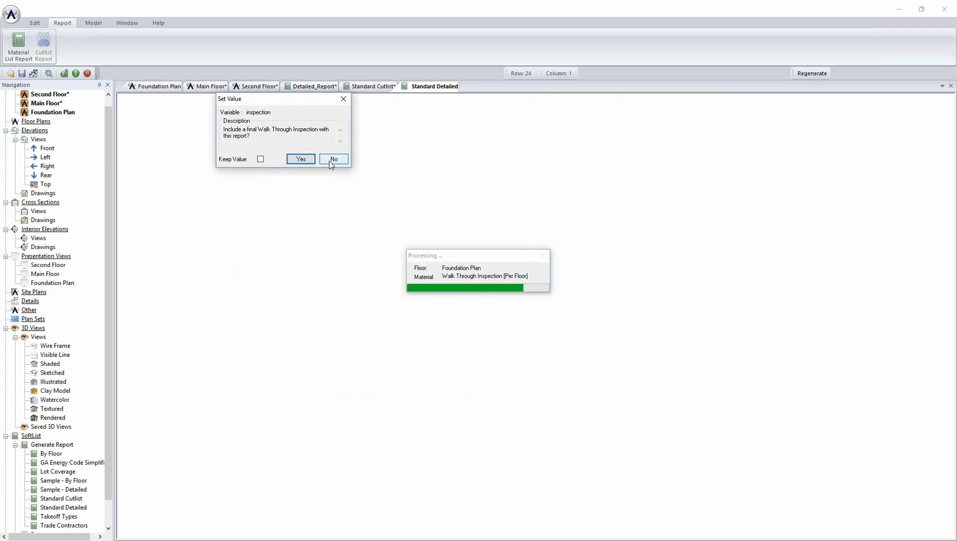
{"action": "left_click", "coordinate": [331, 159]}
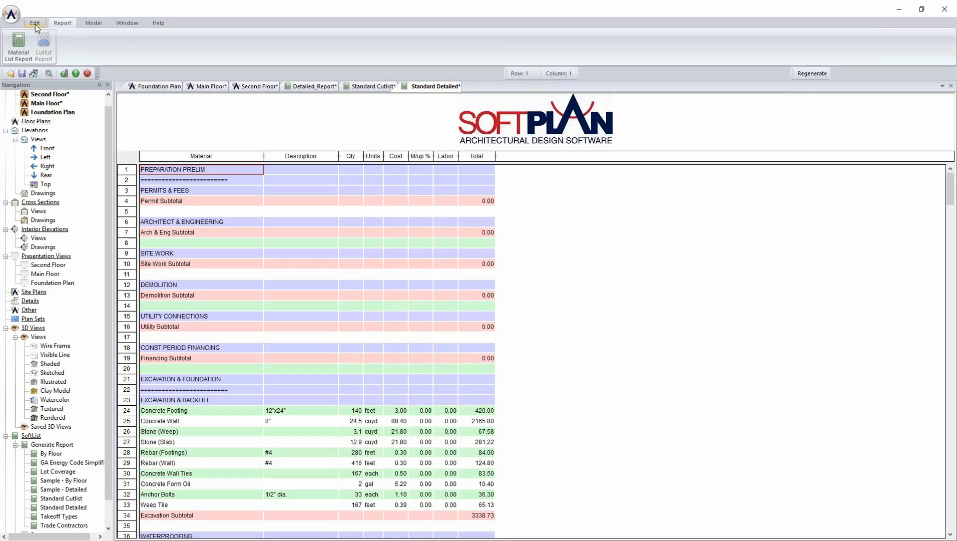
Step: Examine the Framing Labor section of the report, checking the Framing Labor and Unheated Area entries and the unheated quantity
{"action": "left_click", "coordinate": [180, 347]}
{"action": "scroll", "coordinate": [180, 346], "scroll_direction": "down", "scroll_amount": 14}
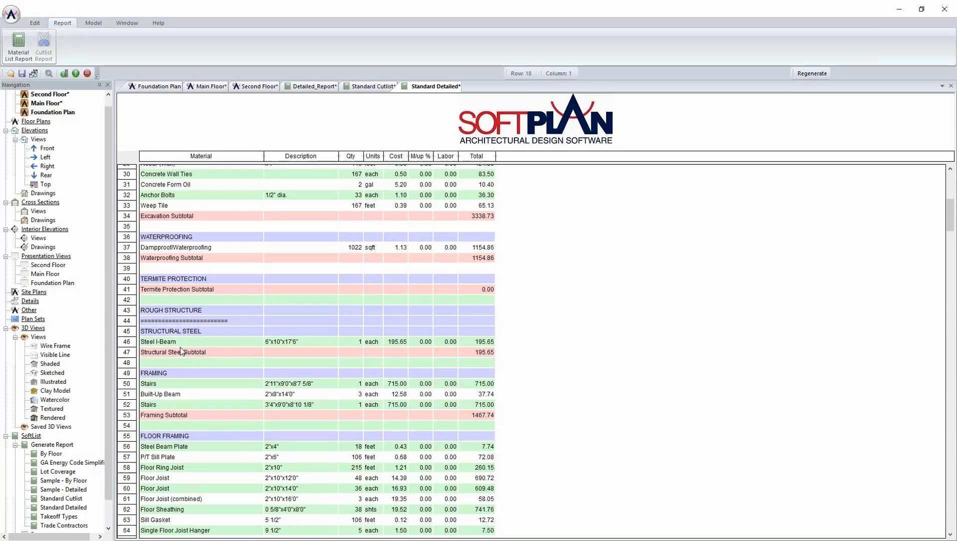
{"action": "scroll", "coordinate": [180, 347], "scroll_direction": "down", "scroll_amount": 14}
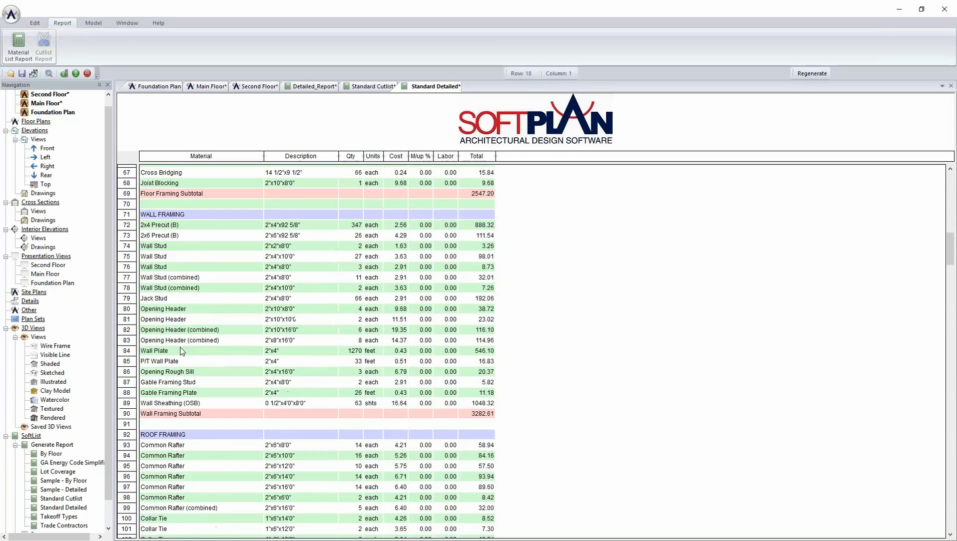
{"action": "scroll", "coordinate": [180, 351], "scroll_direction": "down", "scroll_amount": 3}
{"action": "left_click", "coordinate": [243, 386]}
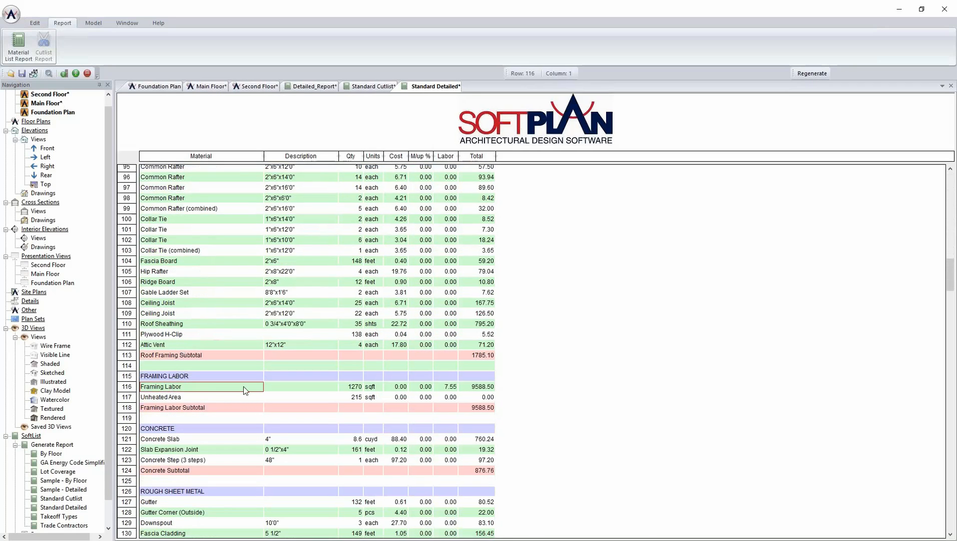
{"action": "left_click", "coordinate": [254, 396]}
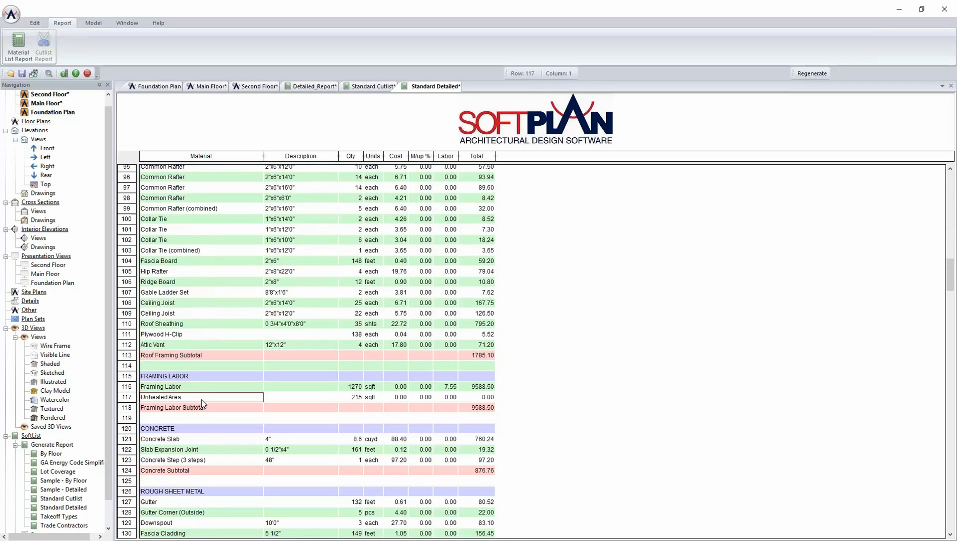
{"action": "left_click", "coordinate": [355, 398]}
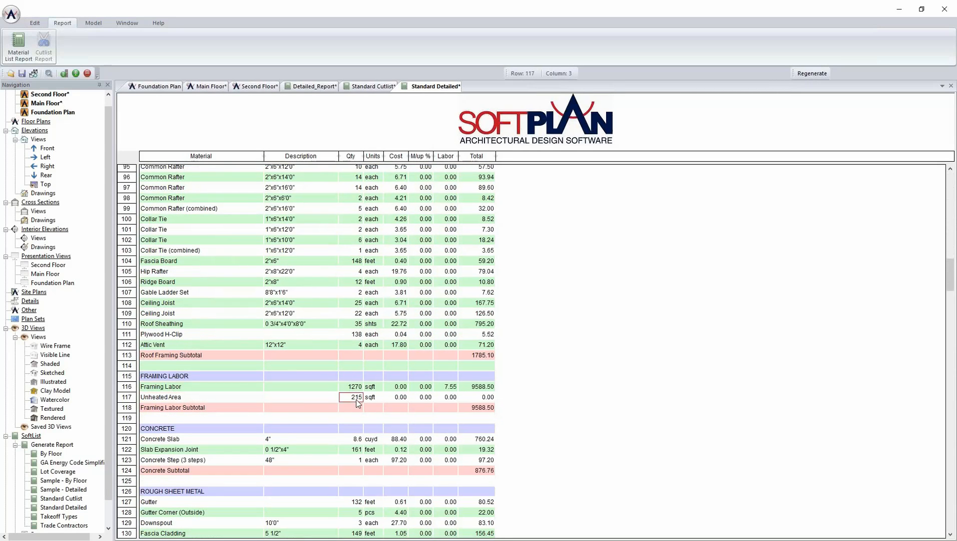